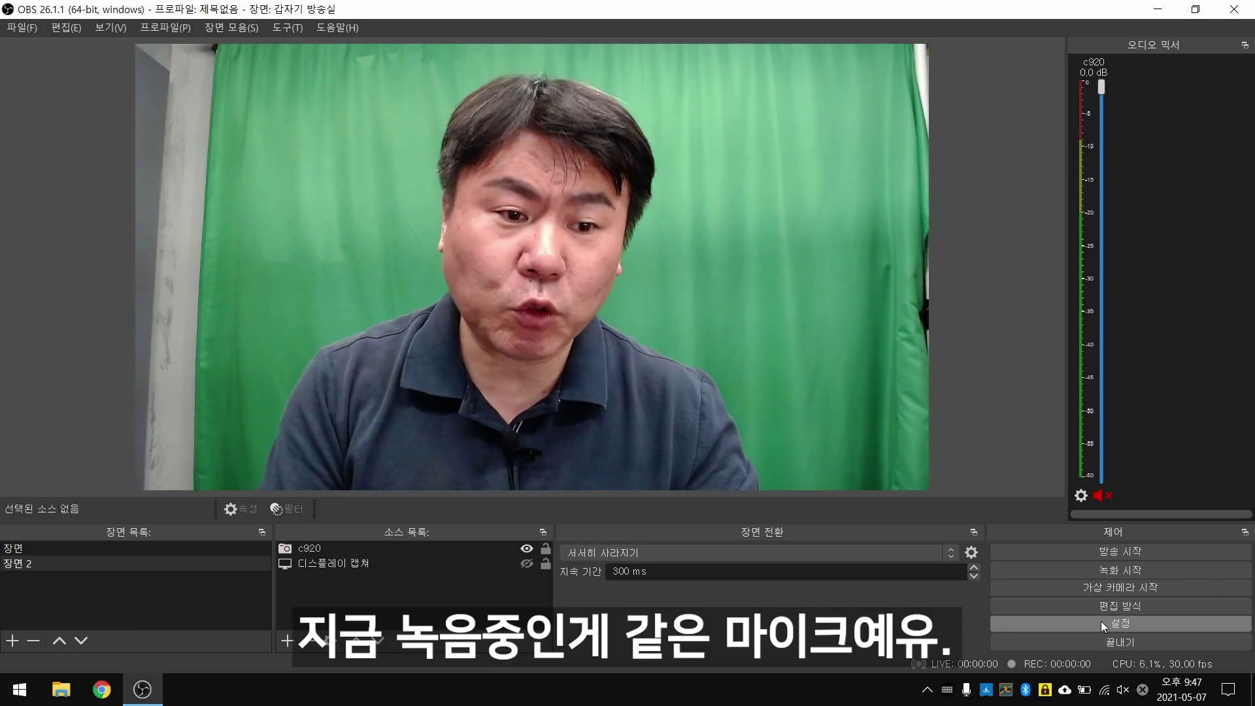
- Examine the microphone devices offered for 마이크/보조 오디오 2 in the audio settings, and leave the settings without changes
{"action": "left_click", "coordinate": [1119, 624]}
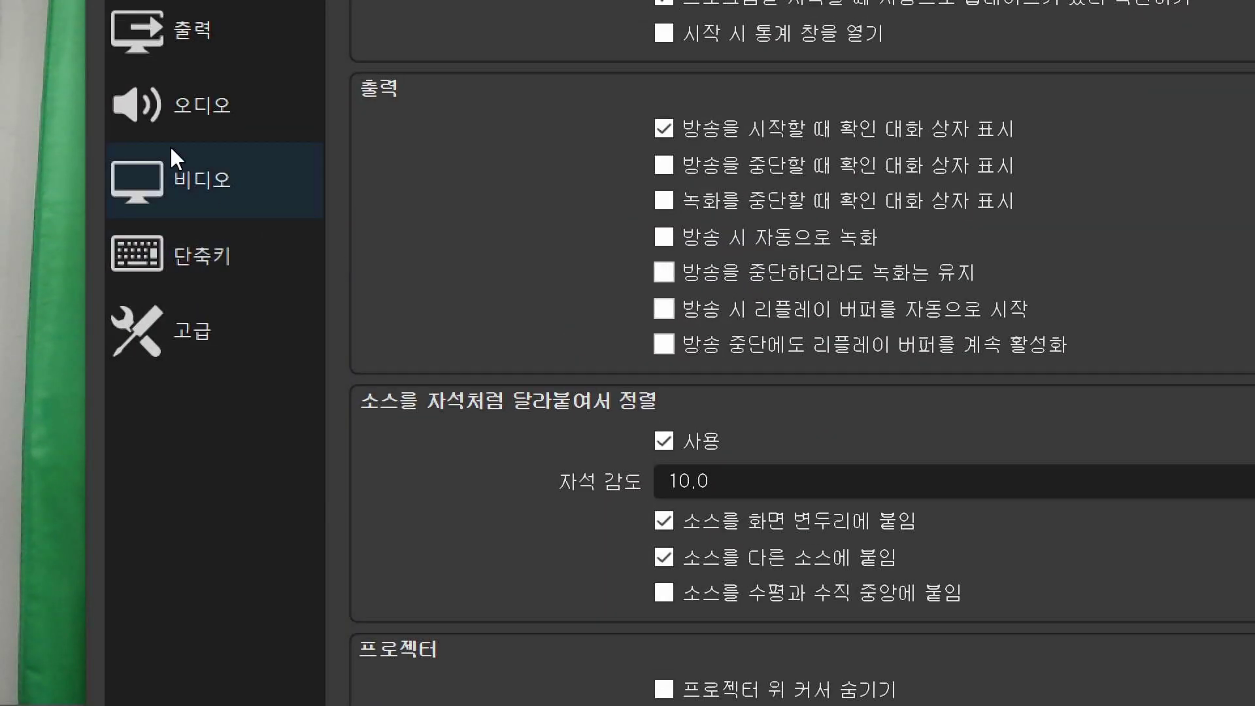
{"action": "left_click", "coordinate": [155, 95]}
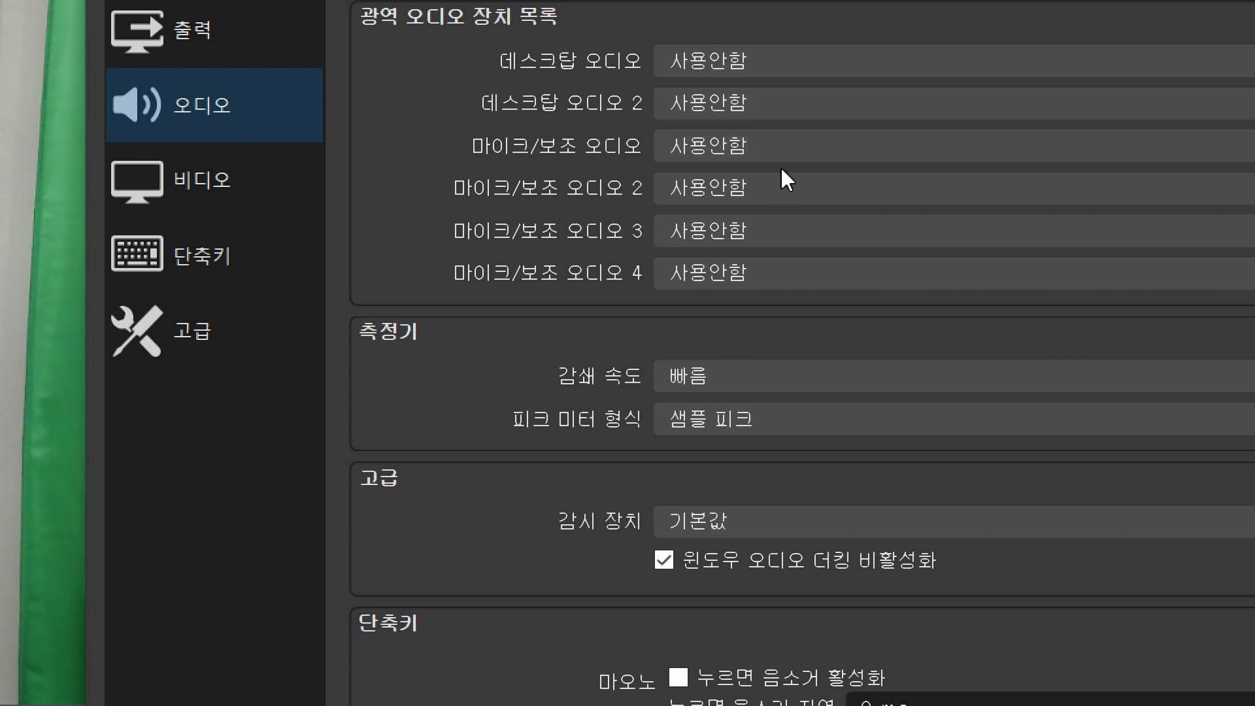
{"action": "left_click", "coordinate": [754, 186]}
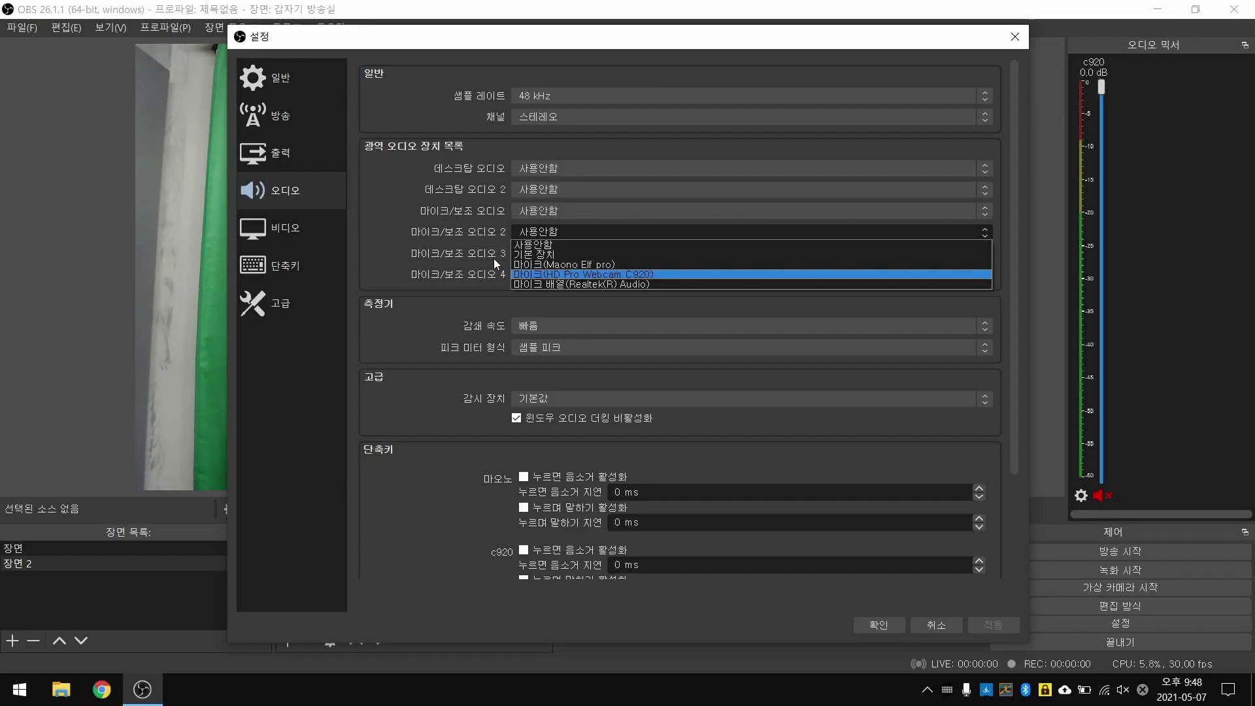
{"action": "left_click", "coordinate": [934, 620]}
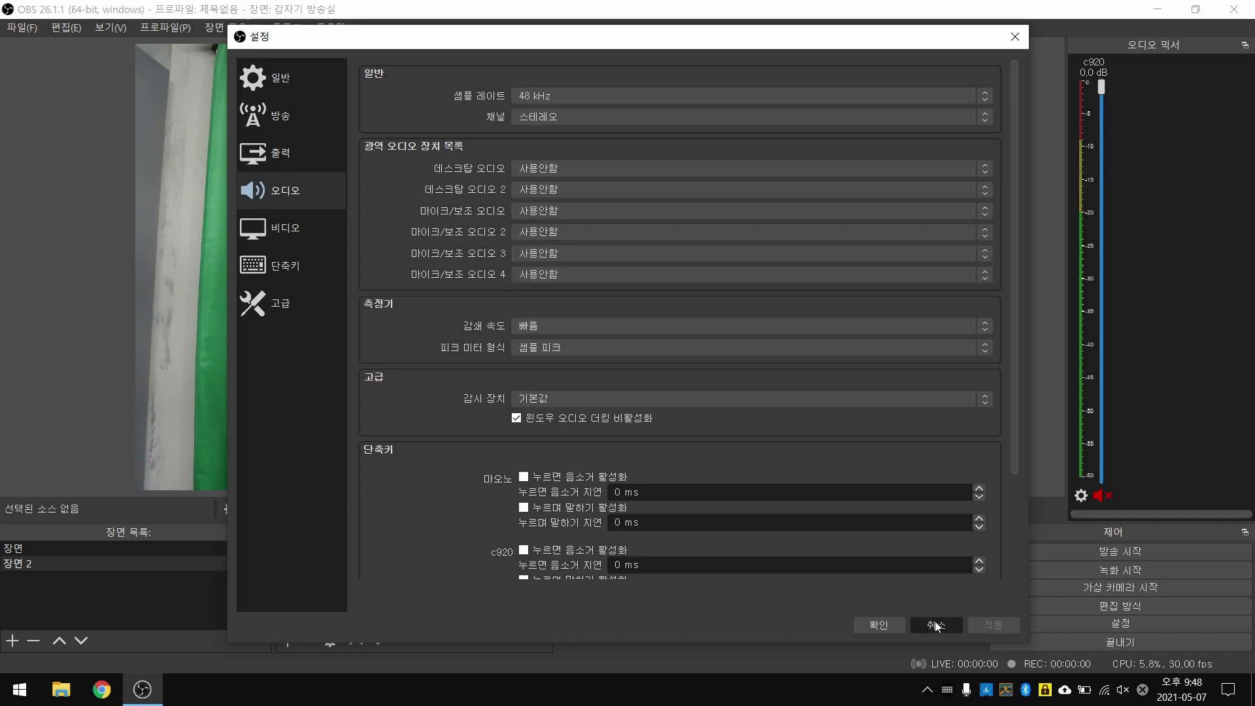
{"action": "left_click", "coordinate": [935, 621]}
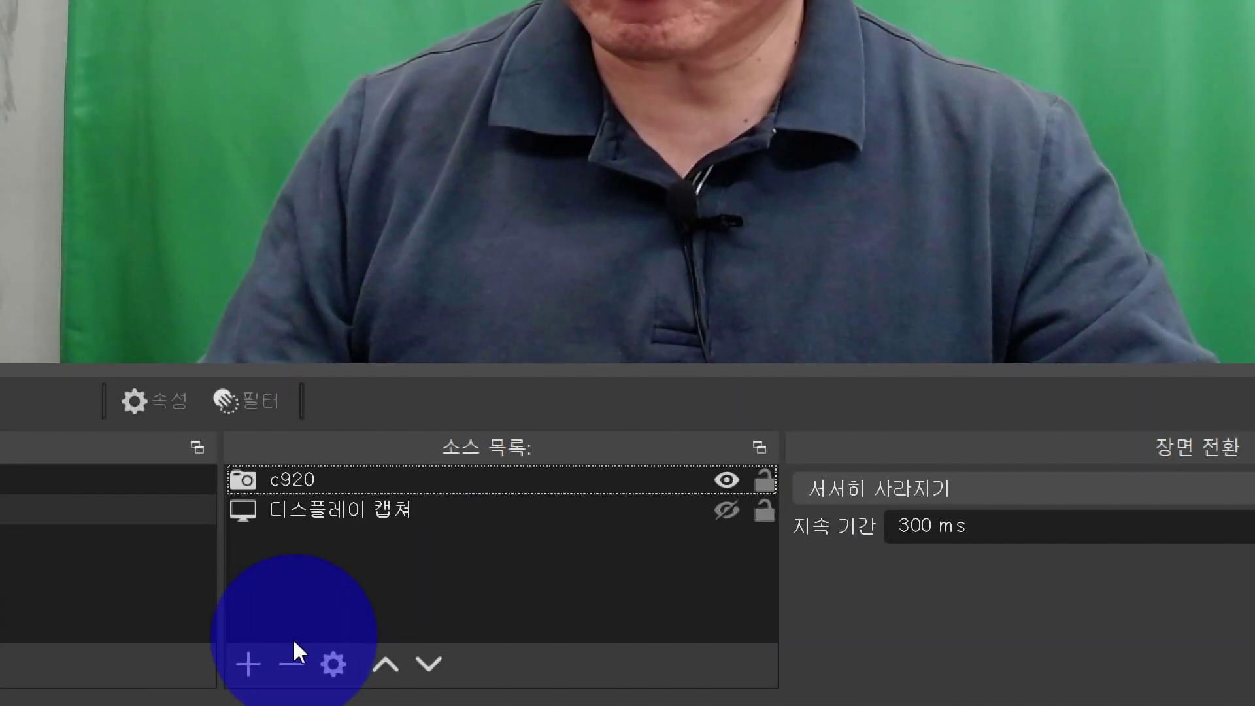
- Add an audio input capture (오디오 입력 캡쳐) source that uses the 마이크(Maono Elf pro) device
{"action": "left_click", "coordinate": [287, 636]}
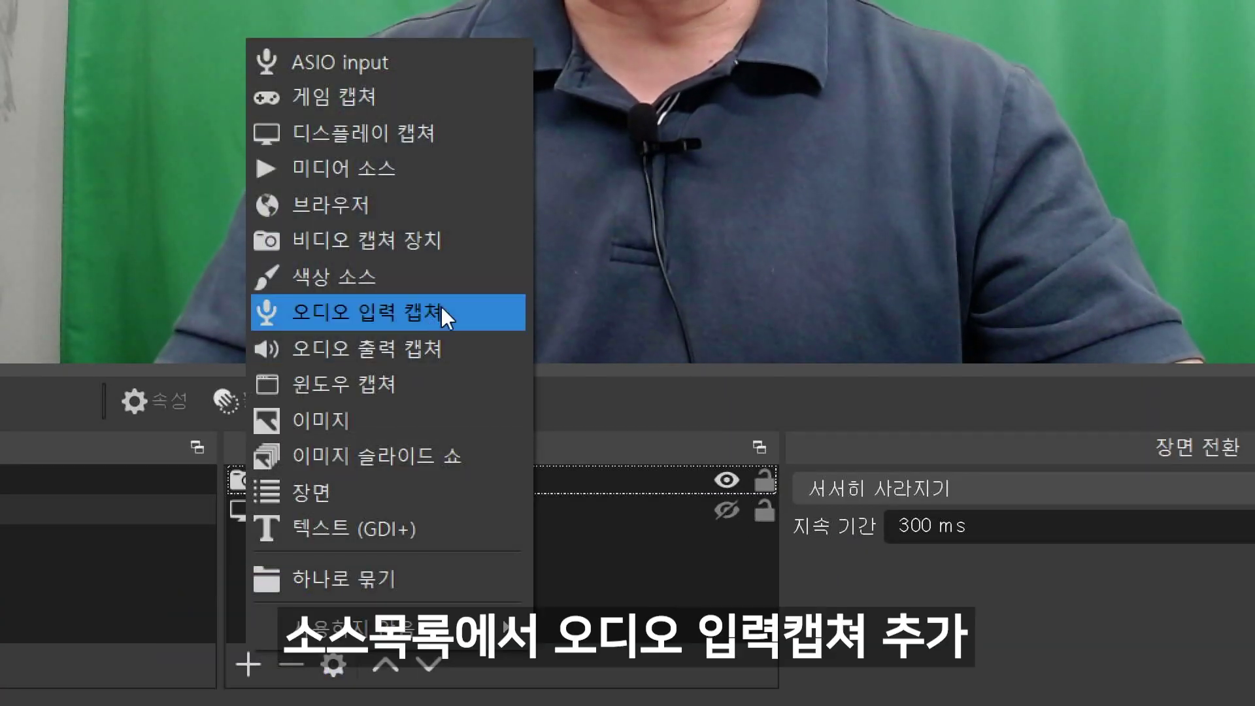
{"action": "left_click", "coordinate": [438, 309]}
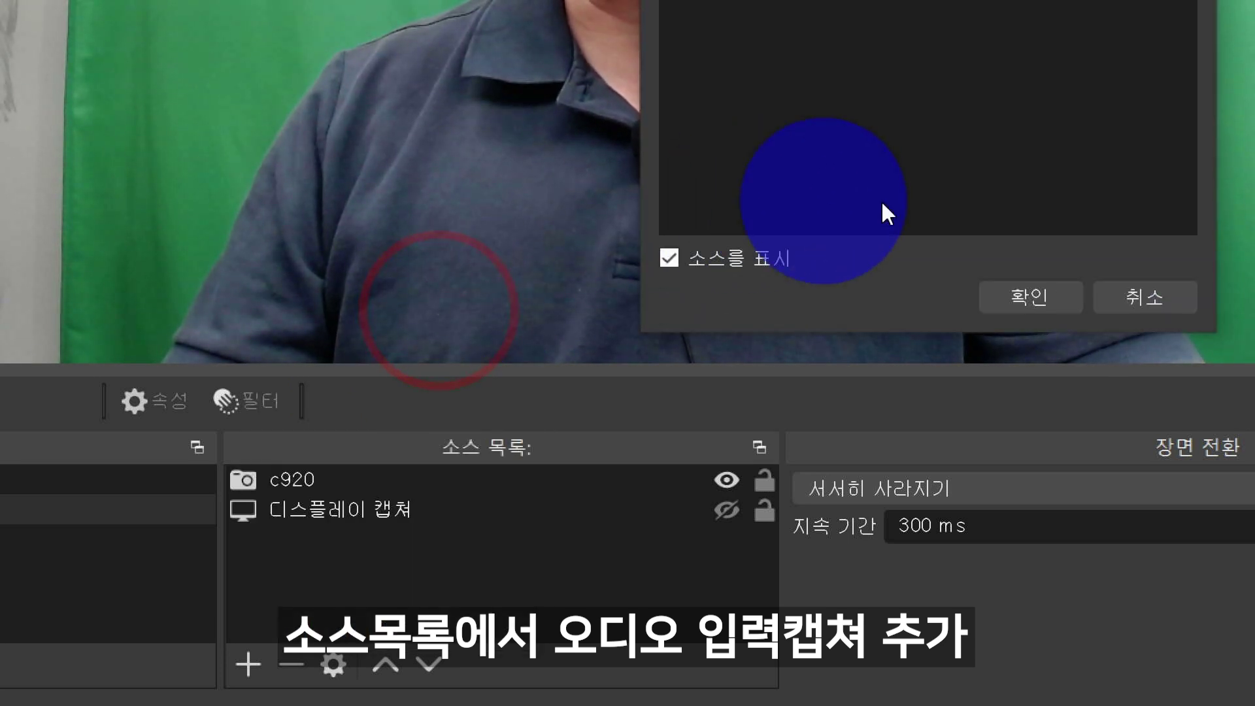
{"action": "left_click", "coordinate": [1026, 297]}
{"action": "left_click", "coordinate": [494, 148]}
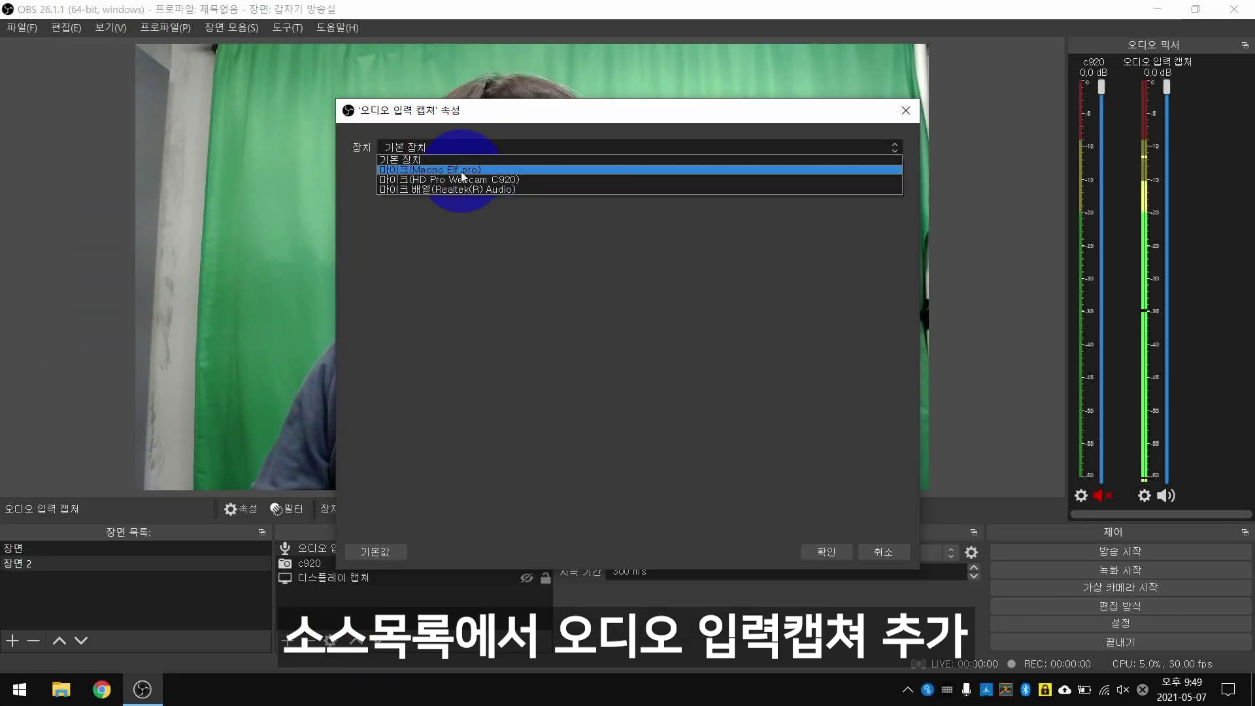
{"action": "left_click", "coordinate": [462, 172]}
{"action": "left_click", "coordinate": [817, 551]}
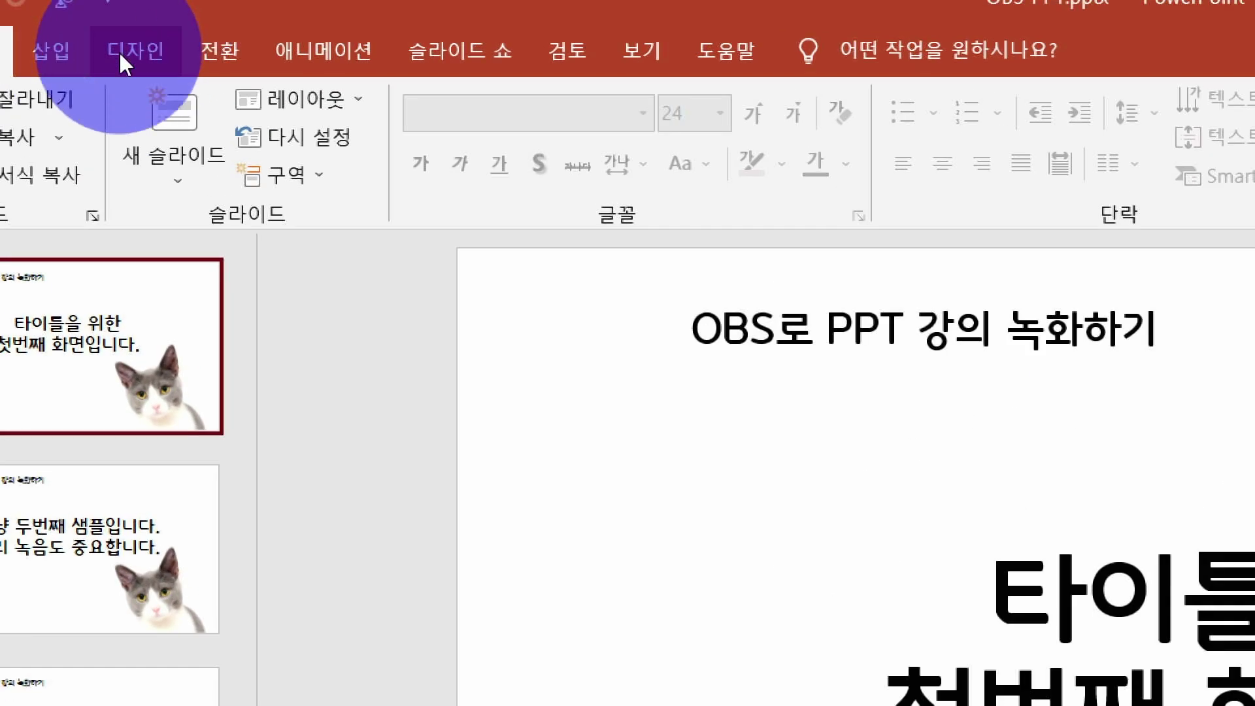
- In PowerPoint, open the custom slide size settings of OBS-PPT.pptx and set the slide width to 1920 px
{"action": "left_click", "coordinate": [136, 53]}
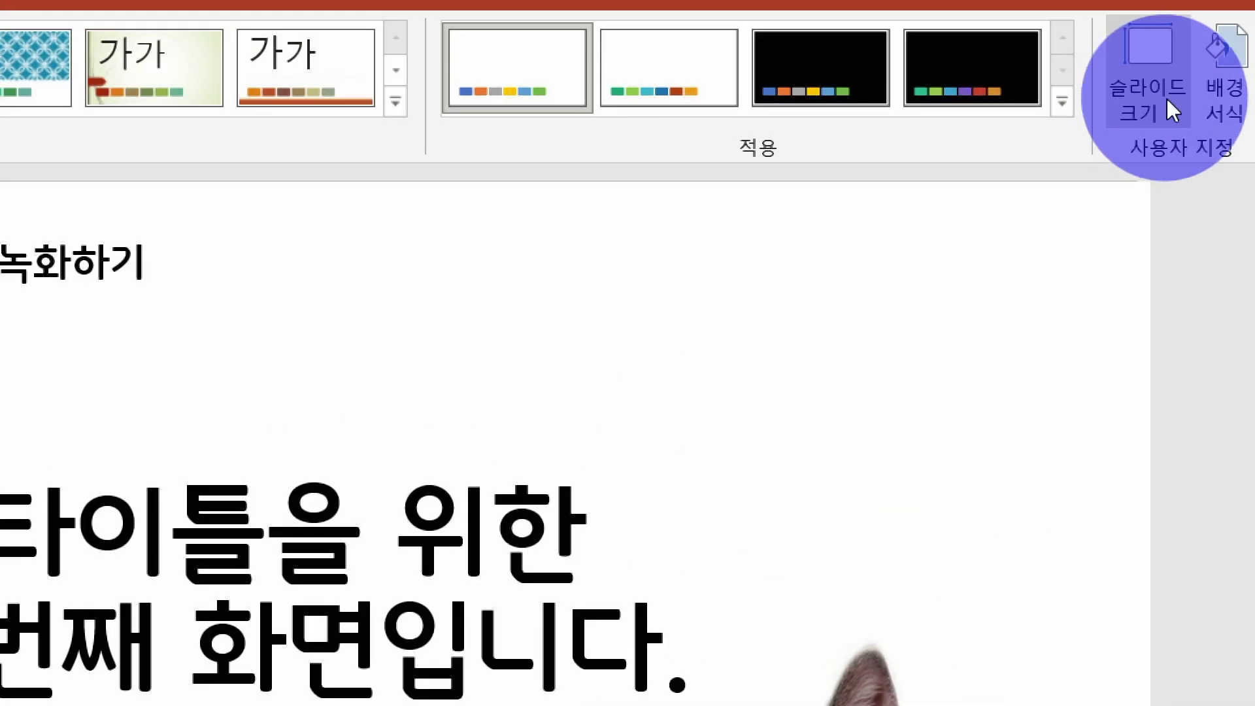
{"action": "left_click", "coordinate": [1167, 99]}
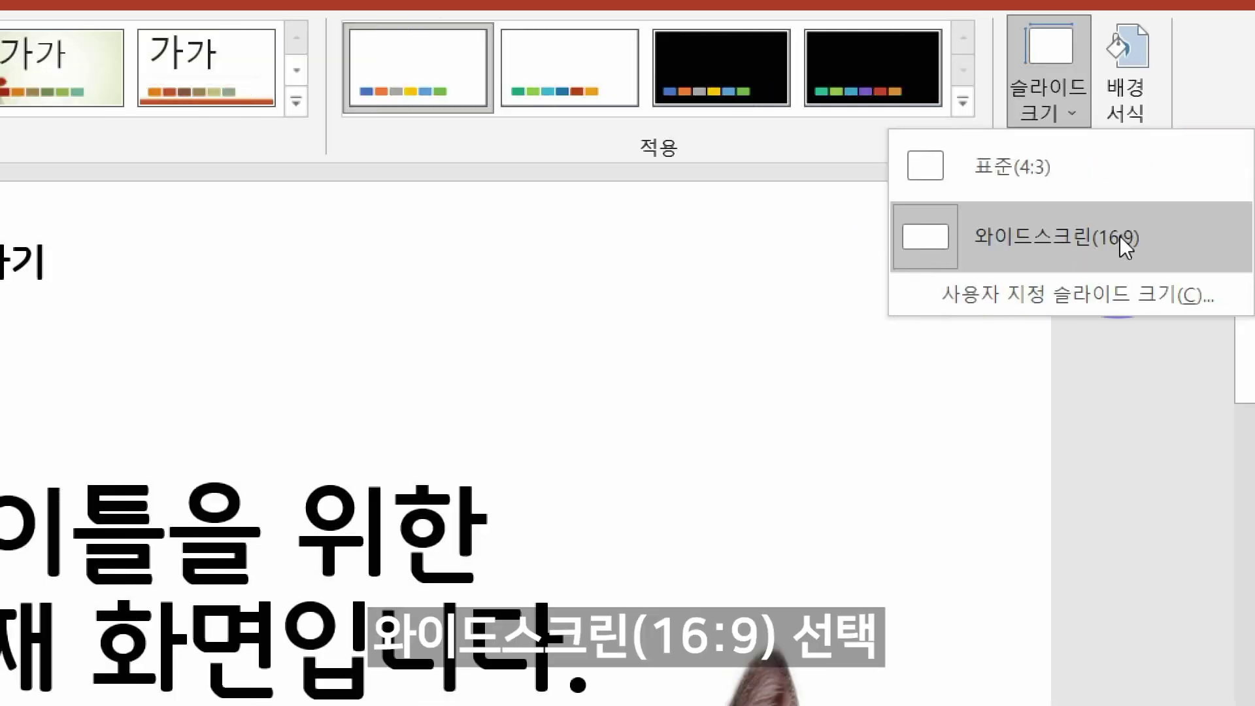
{"action": "left_click", "coordinate": [1088, 295]}
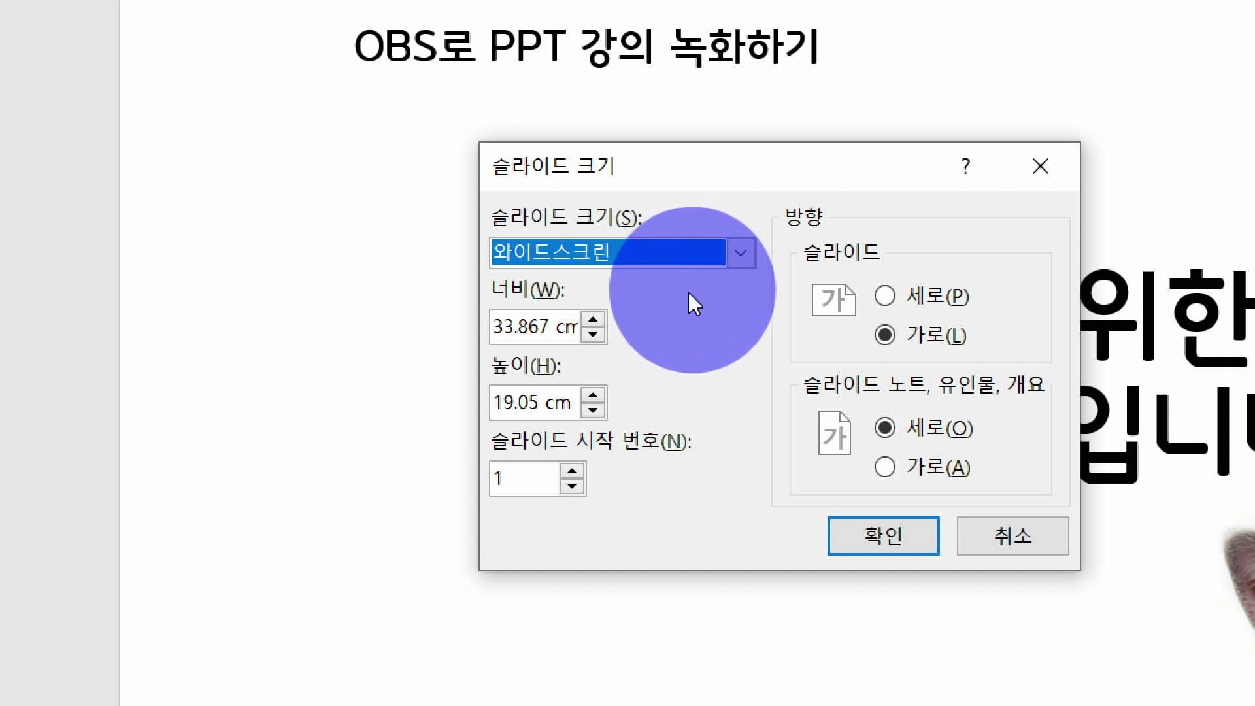
{"action": "left_click_drag", "start_coordinate": [497, 327], "coordinate": [693, 335]}
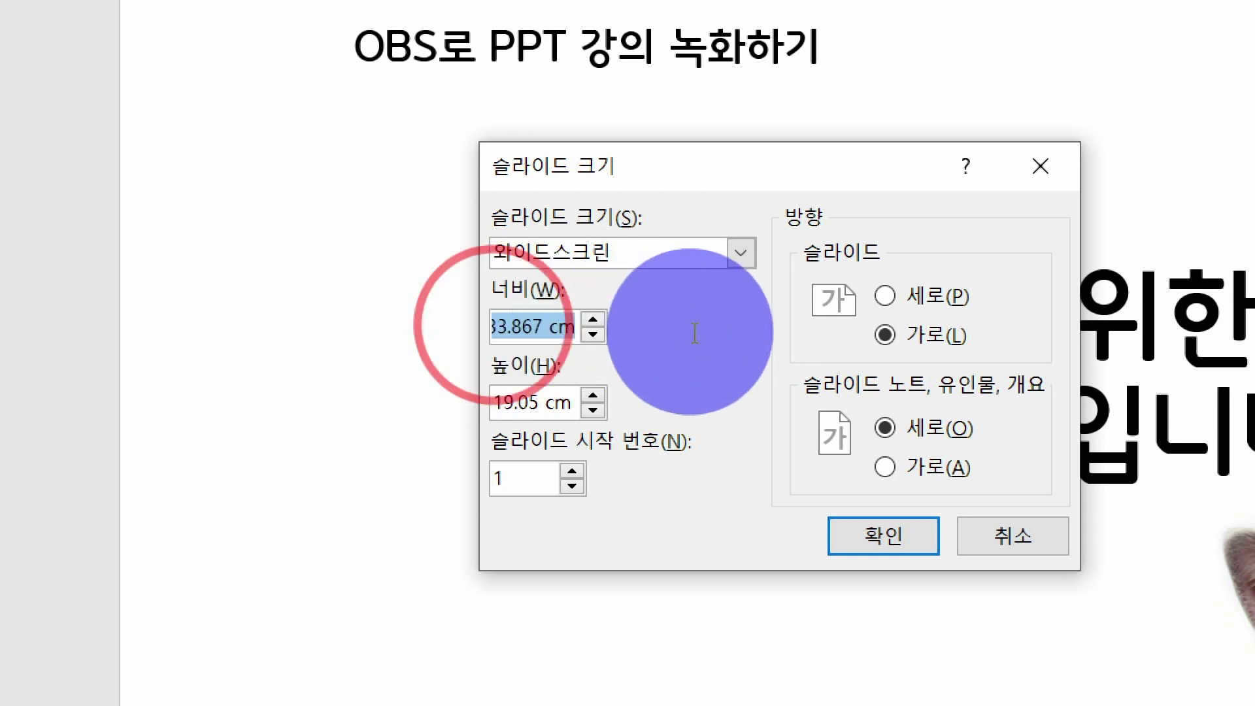
{"action": "type", "text": "1920"}
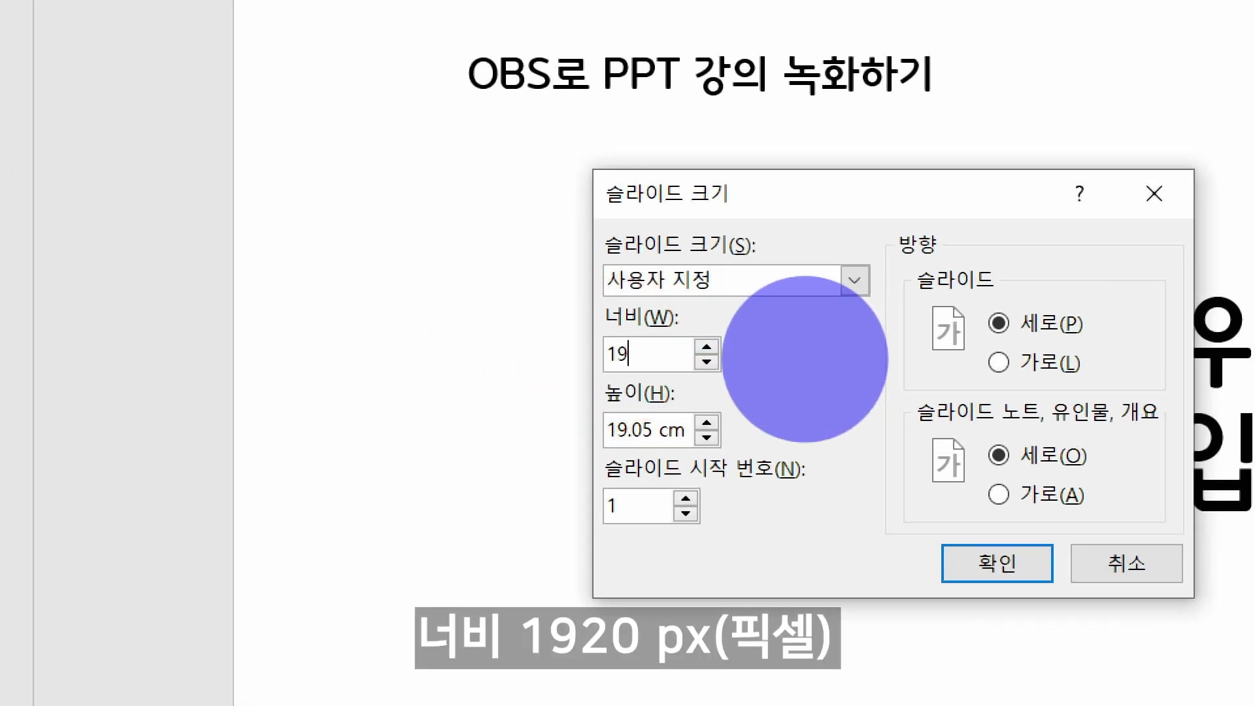
{"action": "type", "text": "px"}
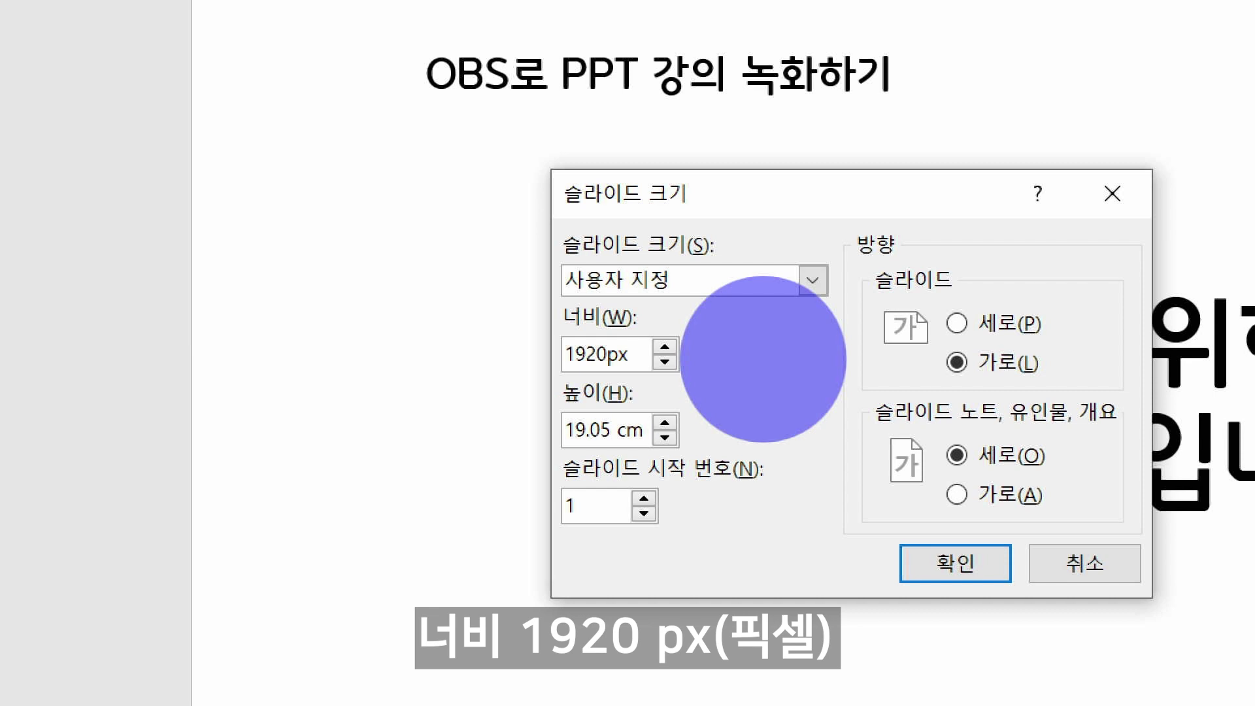
- Set the slide height to 1080 px and apply the custom slide size
{"action": "left_click_drag", "start_coordinate": [648, 429], "coordinate": [547, 419]}
{"action": "type", "text": "1"}
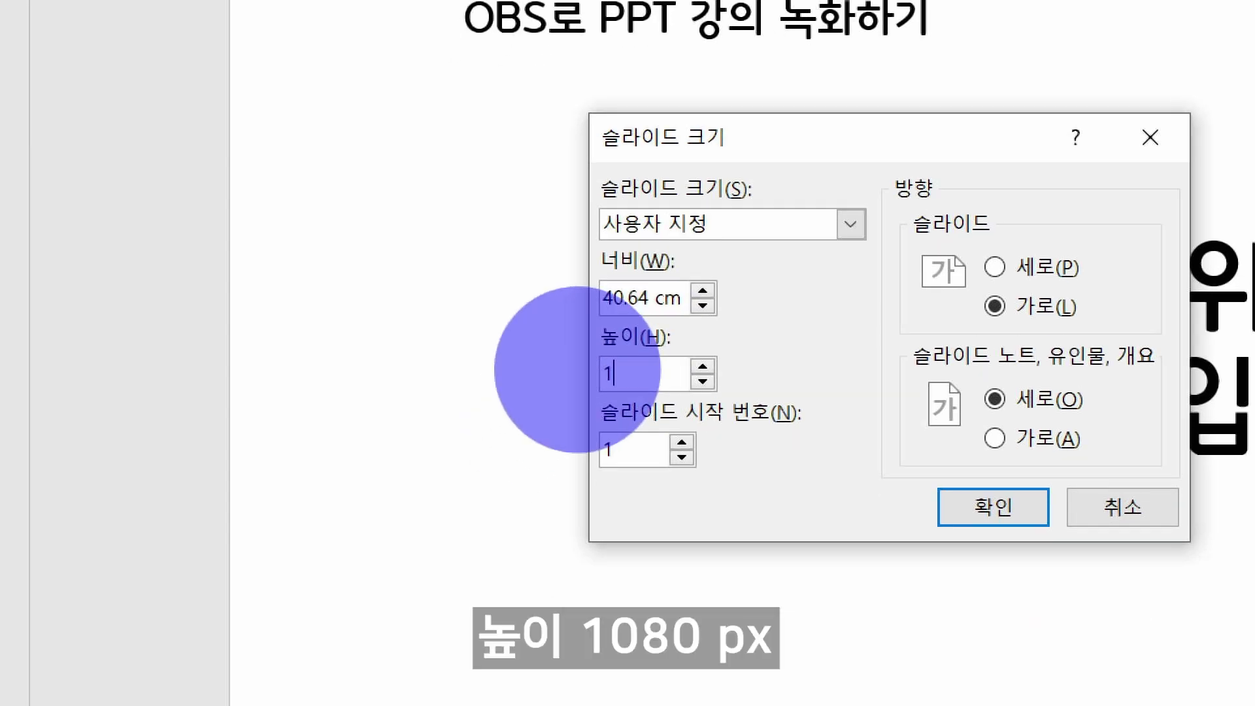
{"action": "type", "text": "080px"}
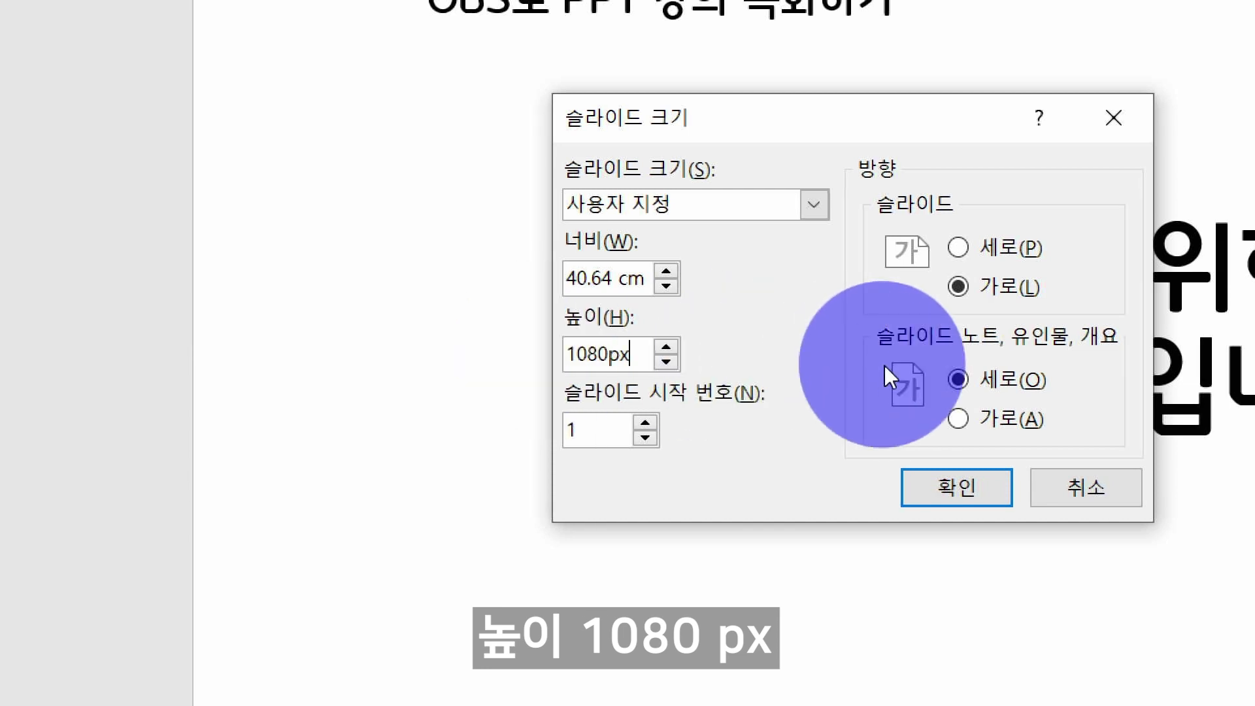
{"action": "left_click", "coordinate": [975, 487]}
{"action": "left_click", "coordinate": [975, 485]}
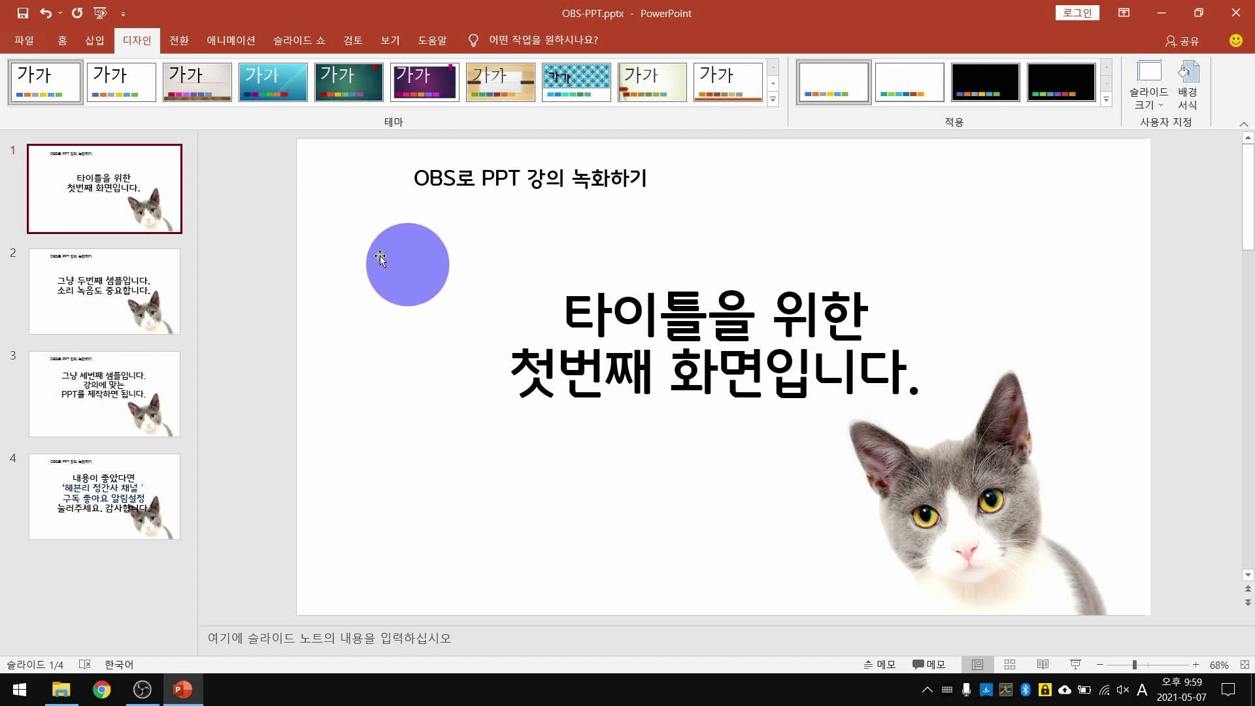
- Save a copy of the presentation to the 다운로드 folder in JPEG (*.jpg) format, exporting all slides
{"action": "left_click", "coordinate": [26, 45]}
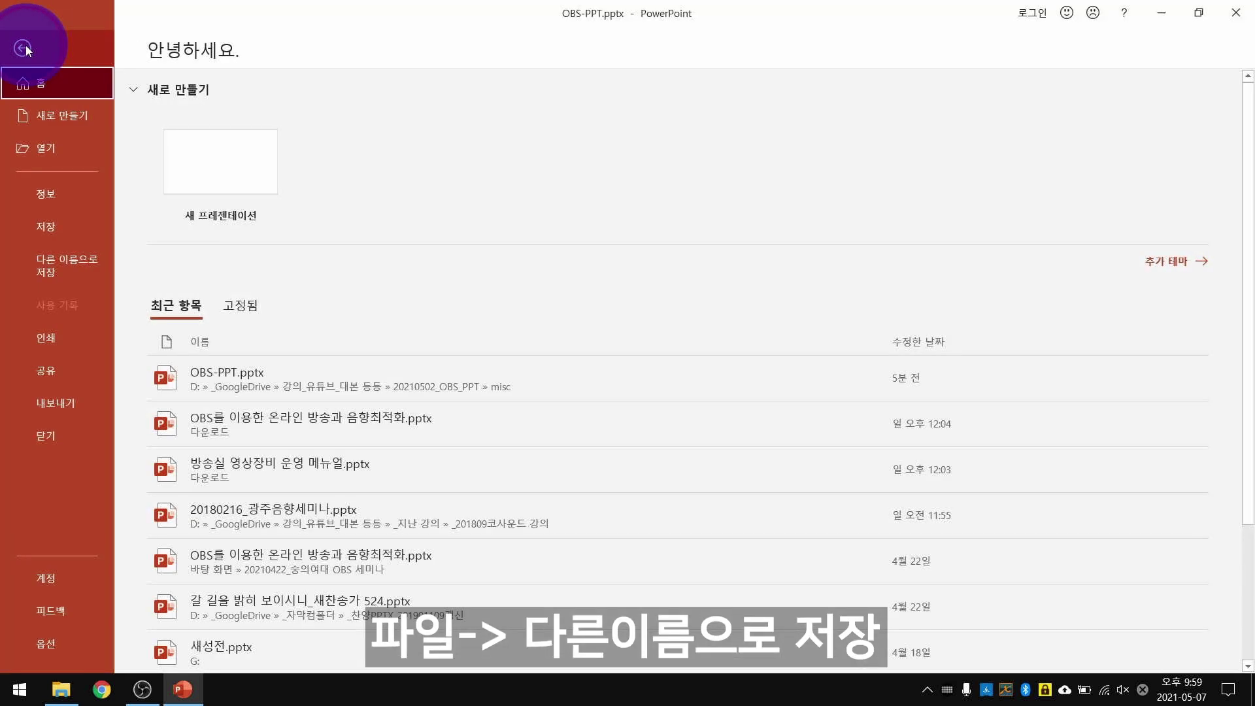
{"action": "left_click", "coordinate": [88, 259]}
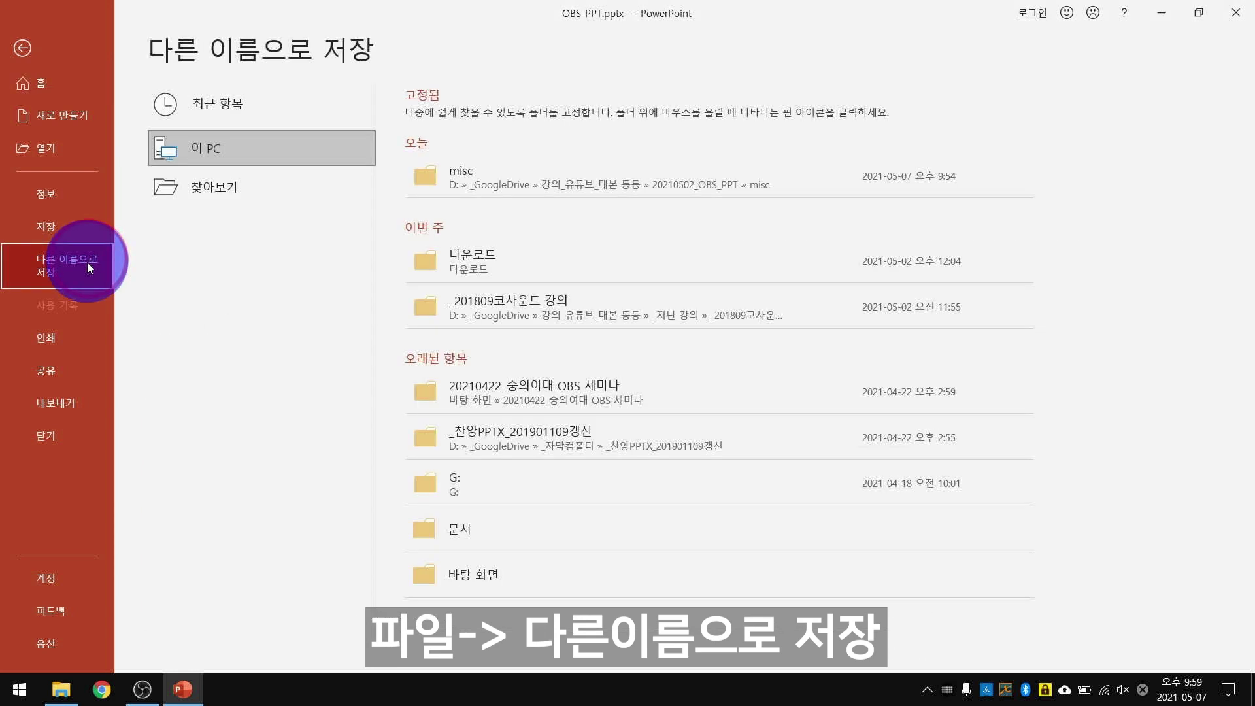
{"action": "left_click", "coordinate": [204, 147]}
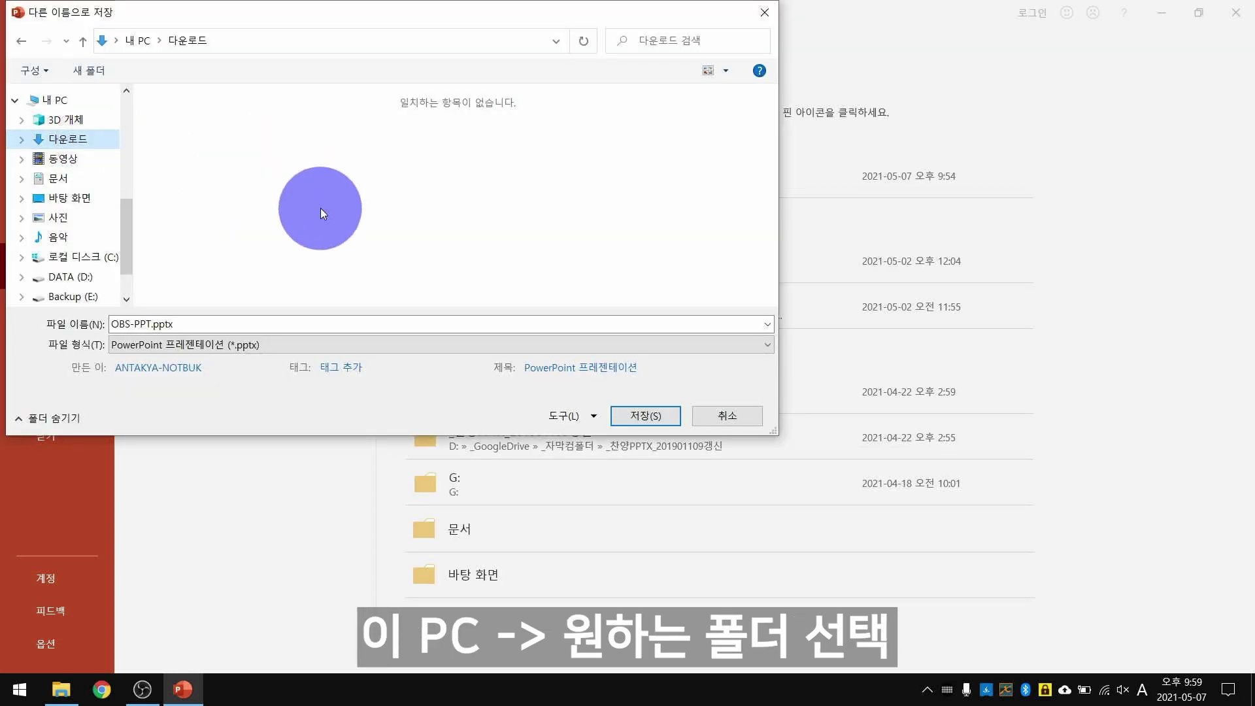
{"action": "left_click", "coordinate": [200, 345]}
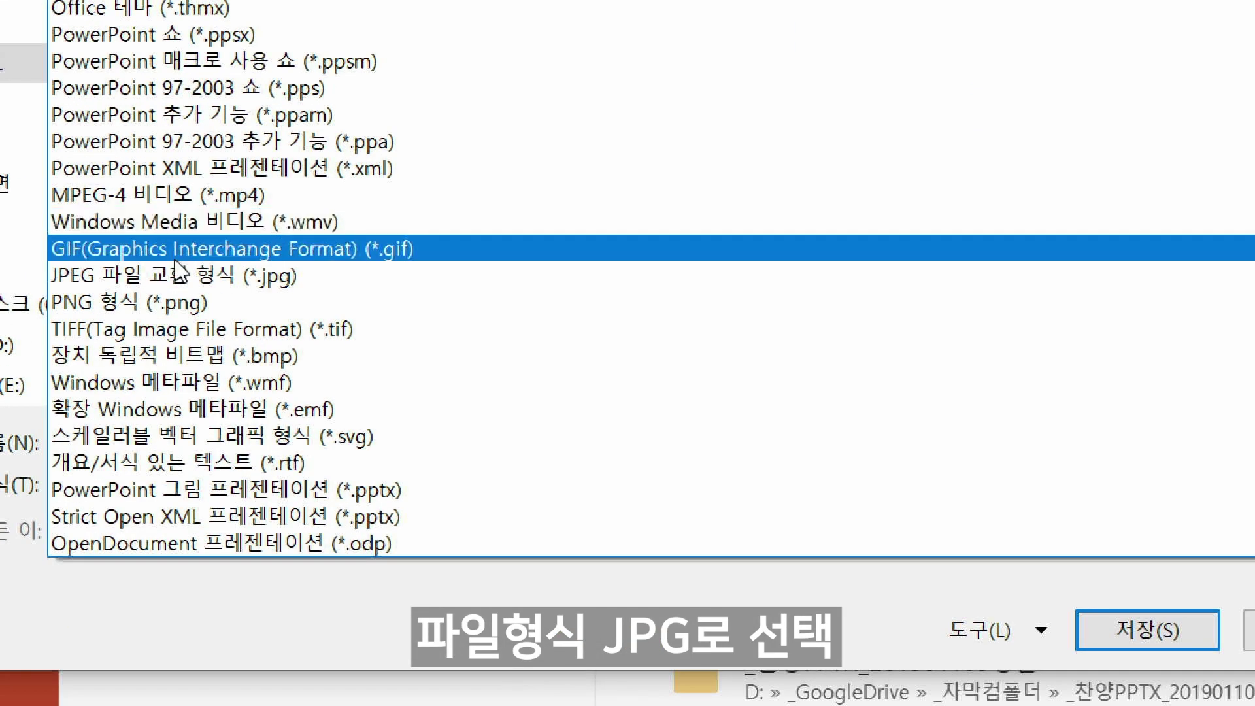
{"action": "left_click", "coordinate": [219, 275]}
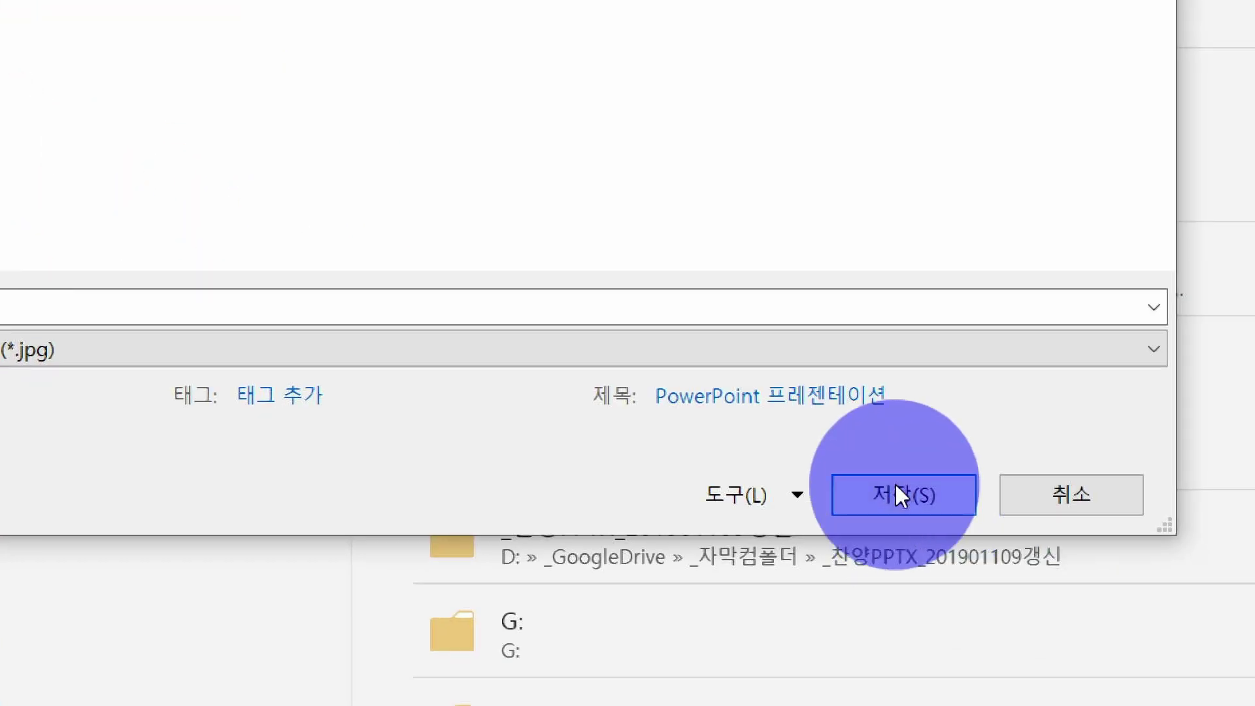
{"action": "left_click", "coordinate": [896, 483]}
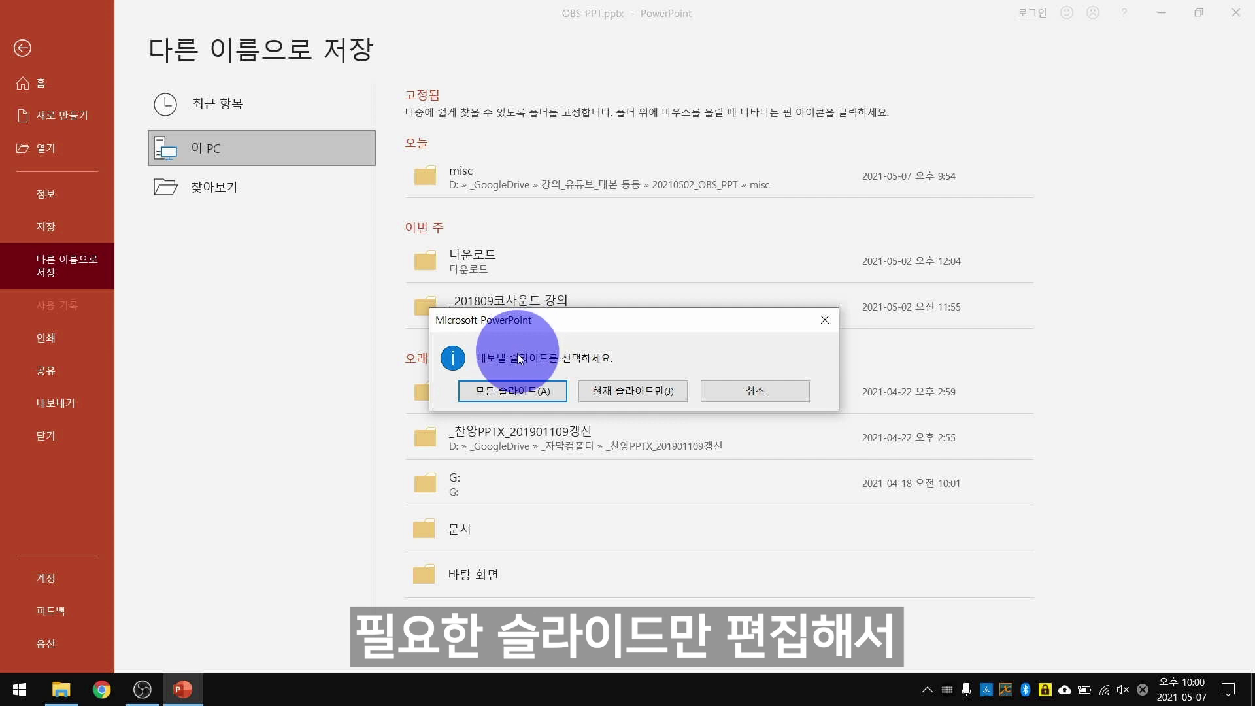
{"action": "left_click", "coordinate": [499, 391]}
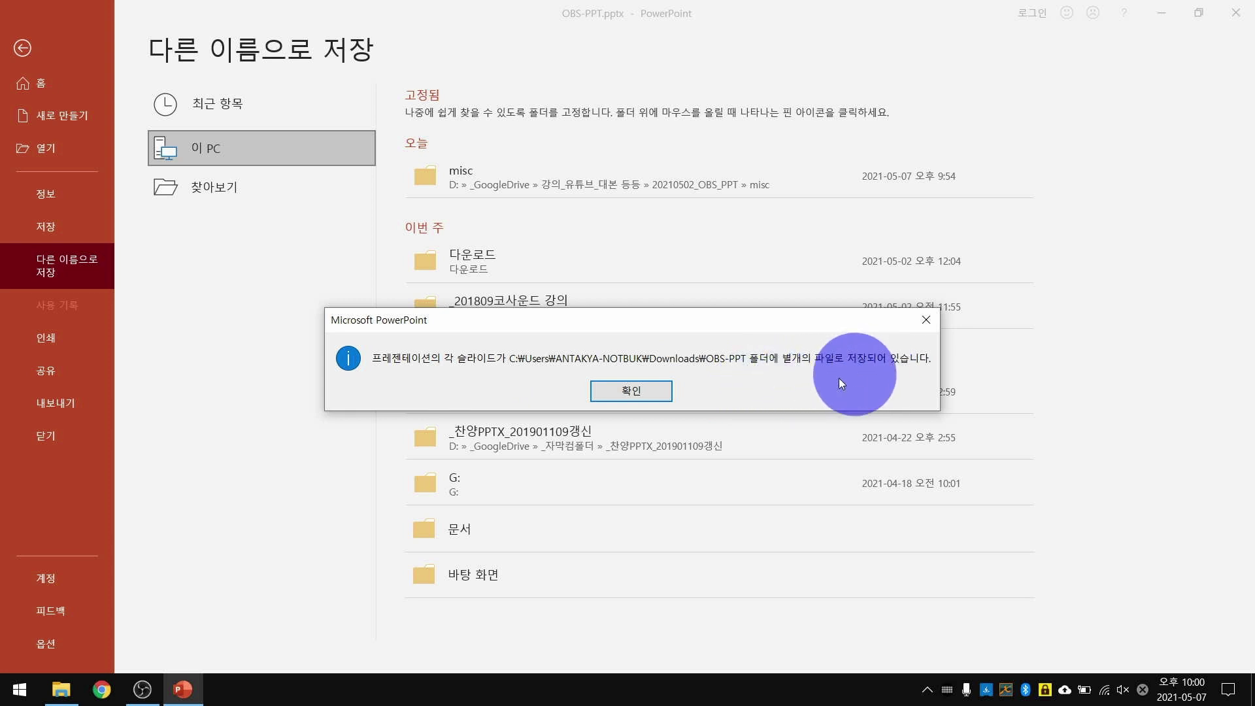
{"action": "left_click", "coordinate": [651, 391]}
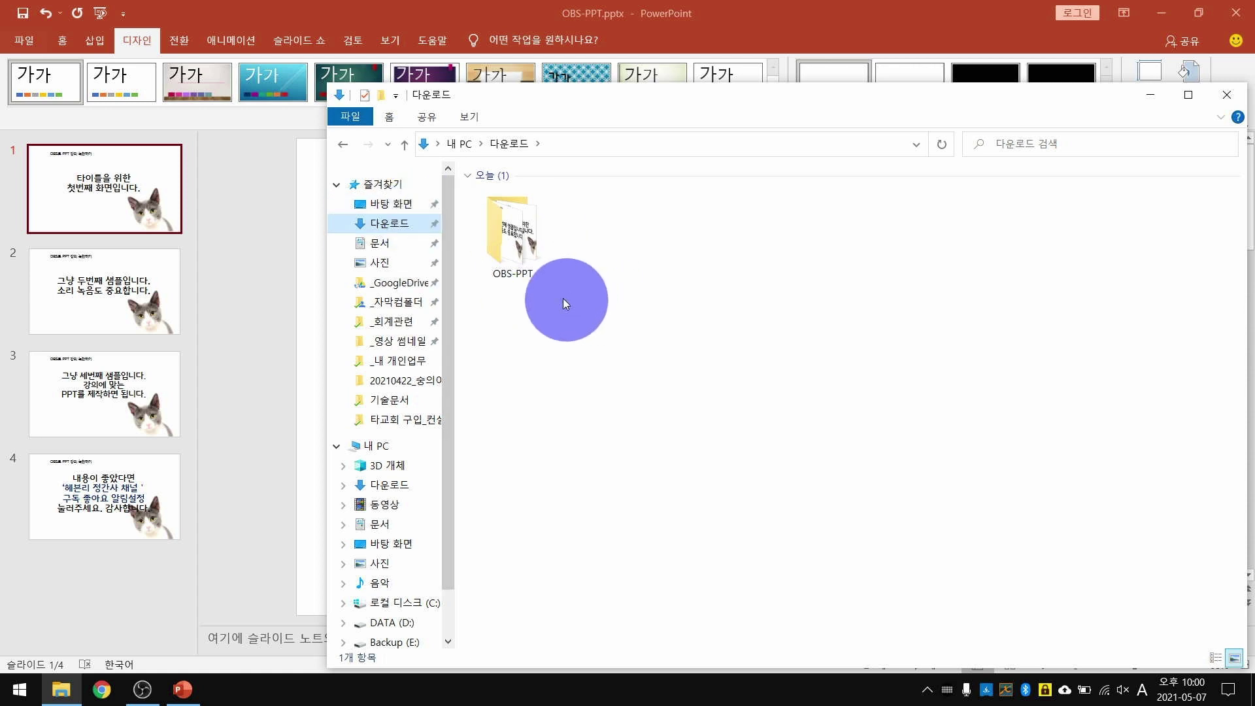
- Open the exported OBS-PPT folder in 다운로드 and look through its slide images in the photo viewer, starting with 슬라이드1.JPG
{"action": "double_click", "coordinate": [517, 244]}
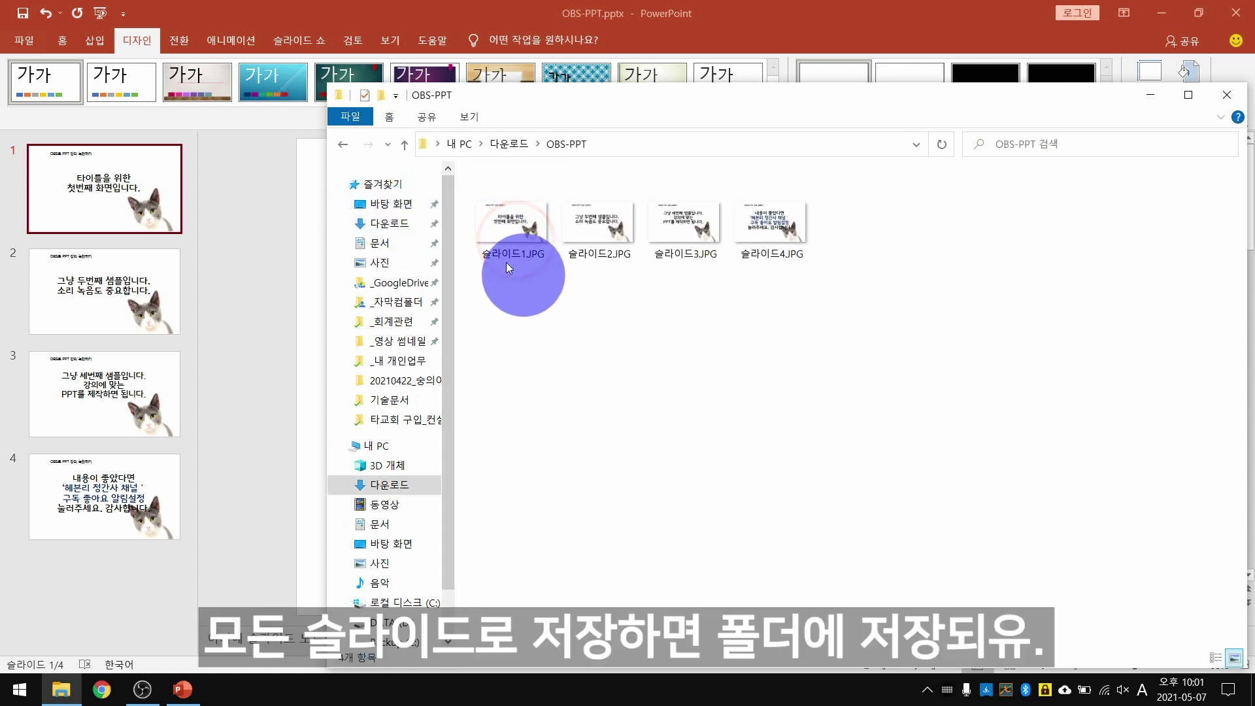
{"action": "left_click", "coordinate": [511, 144]}
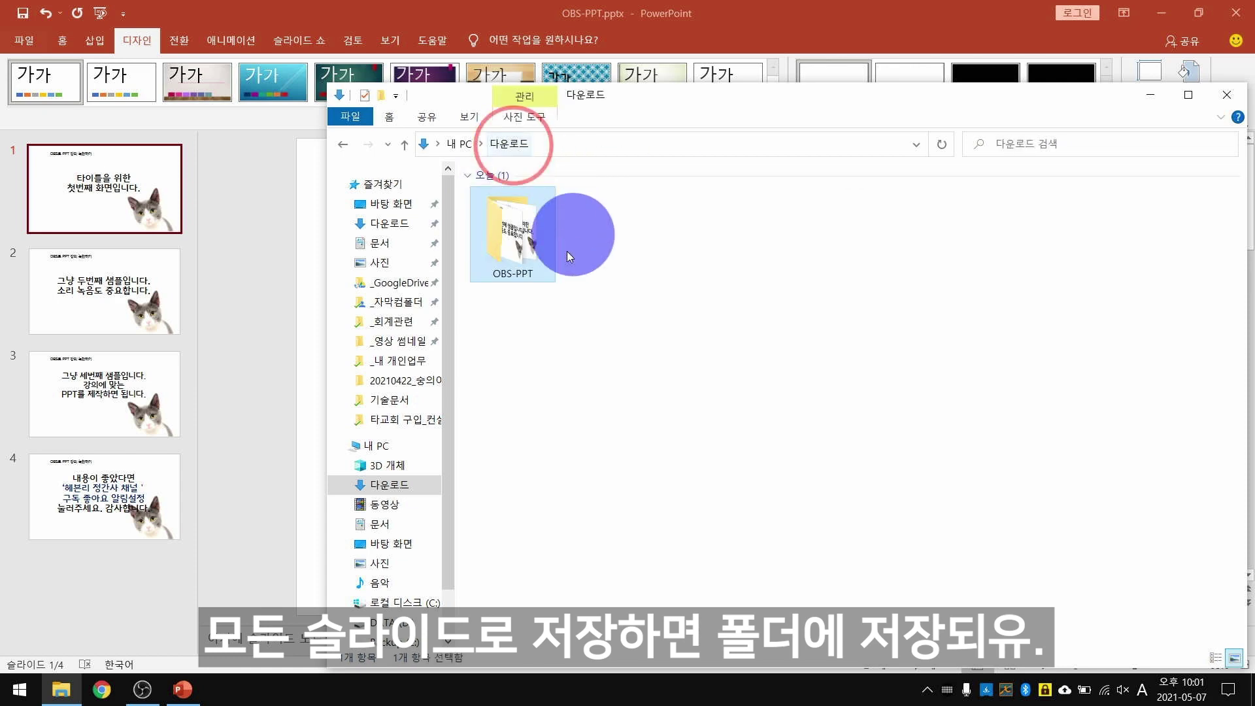
{"action": "double_click", "coordinate": [501, 244]}
{"action": "left_click", "coordinate": [517, 236]}
{"action": "double_click", "coordinate": [517, 236]}
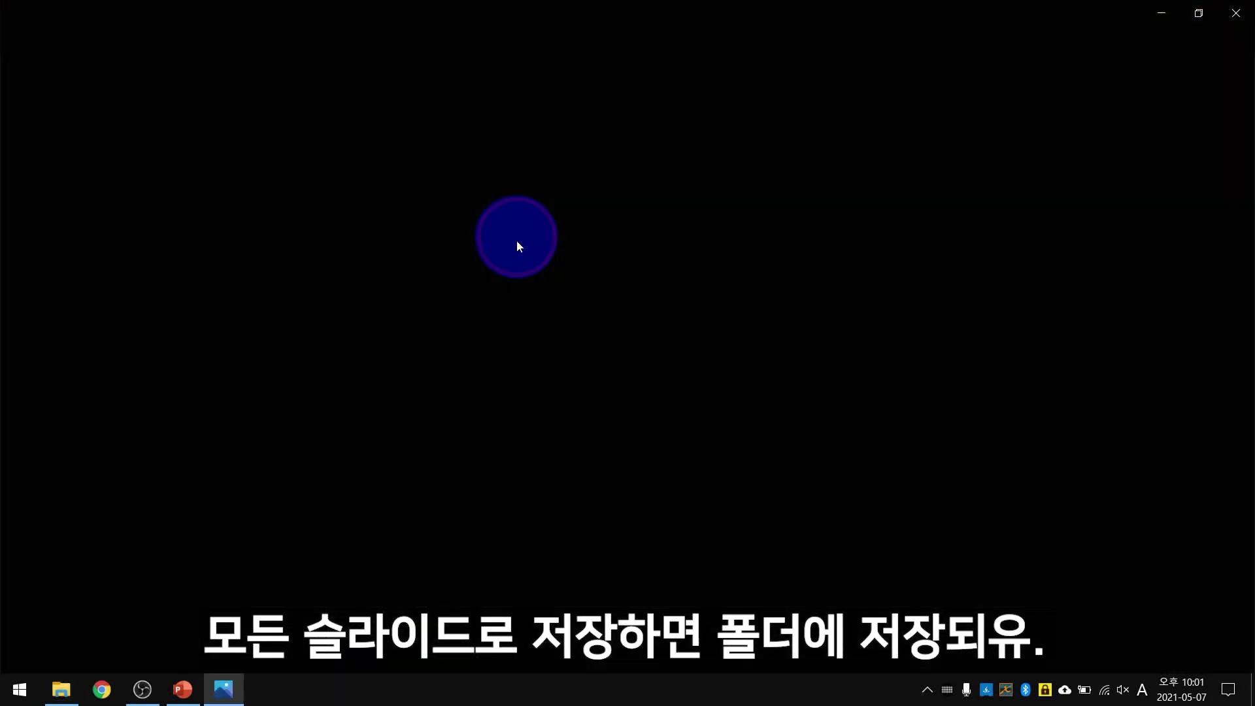
{"action": "key", "text": "Right"}
{"action": "key", "text": "Right"}
{"action": "key", "text": "Right"}
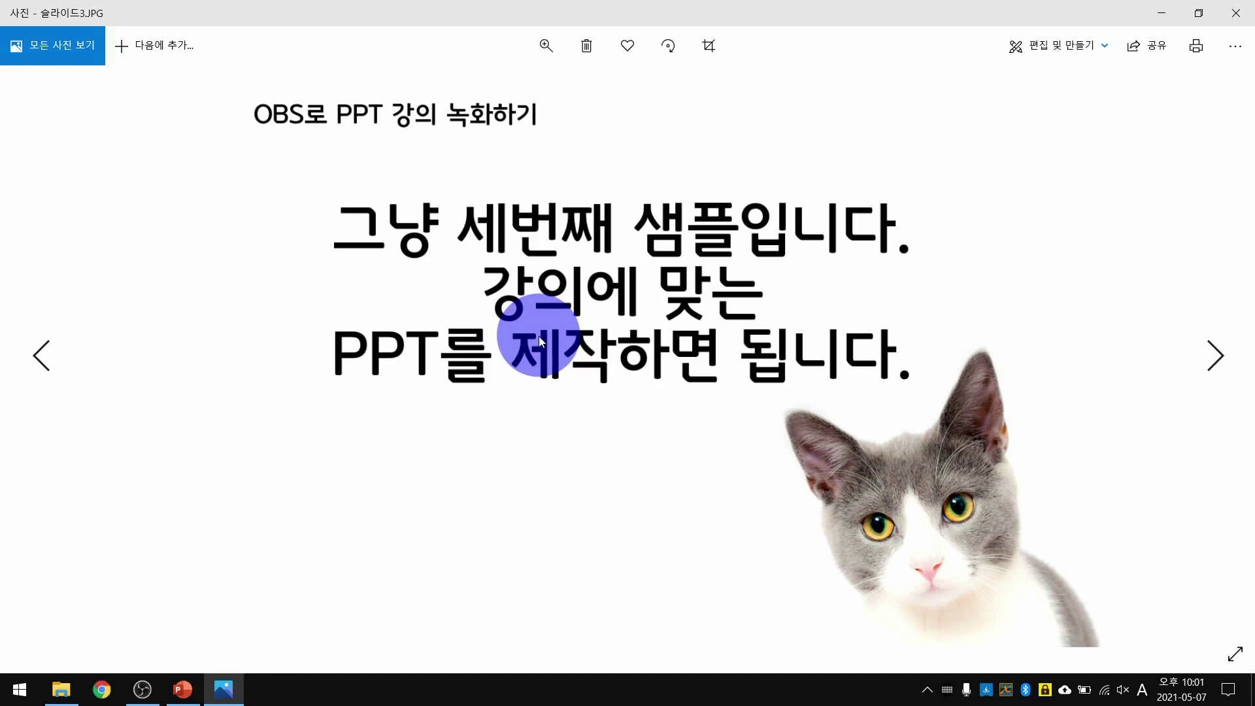
{"action": "key", "text": "Left"}
{"action": "key", "text": "Left"}
{"action": "key", "text": "Left"}
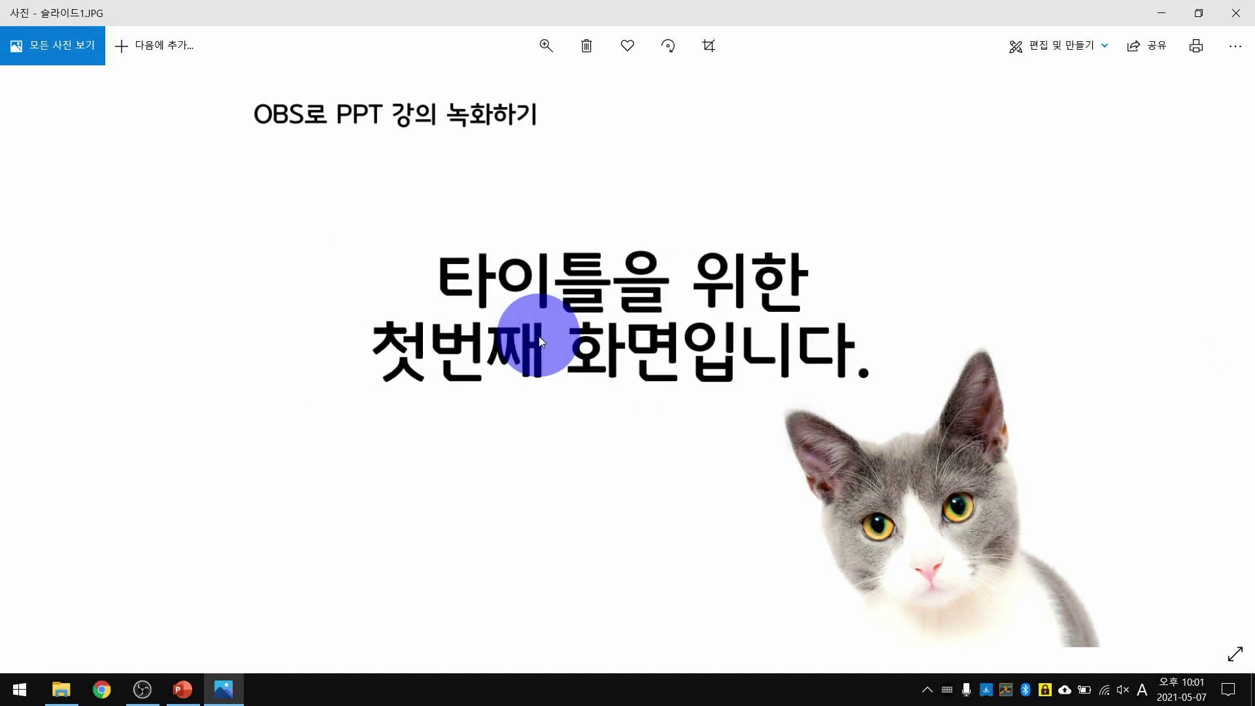
{"action": "left_click", "coordinate": [1236, 13]}
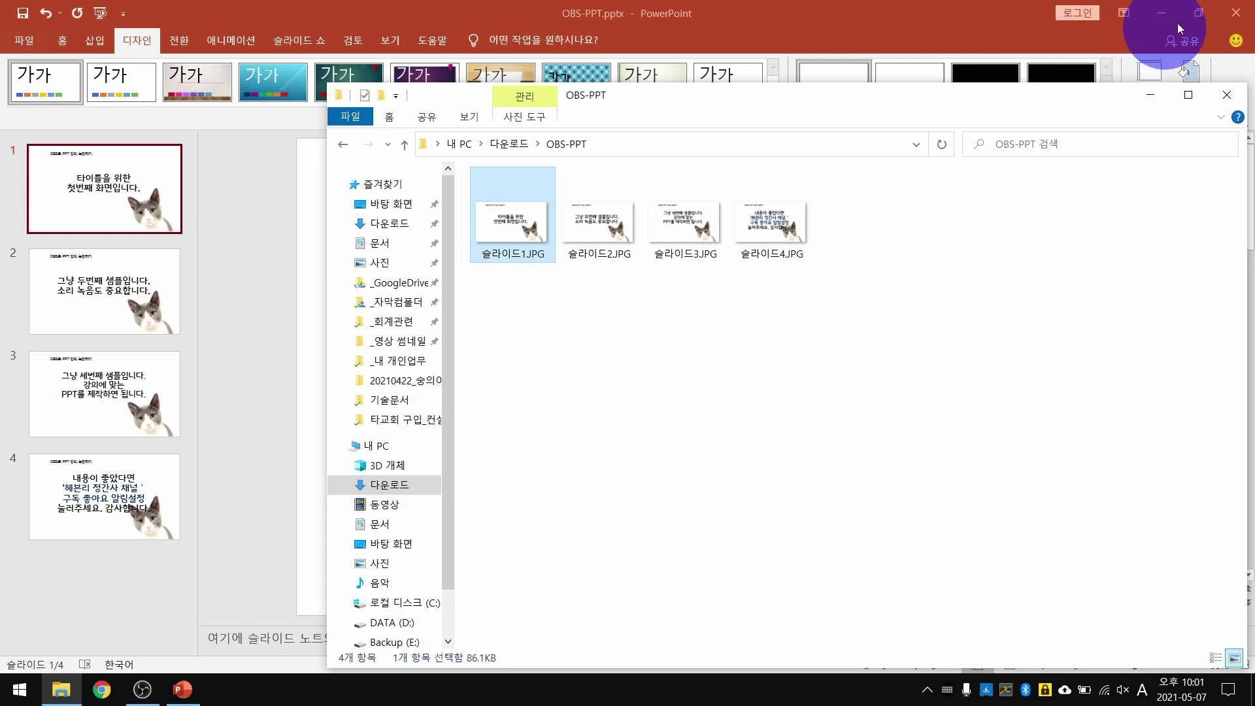
- Close PowerPoint and hide the c920 camera source in OBS
{"action": "left_click", "coordinate": [1236, 13]}
{"action": "left_click", "coordinate": [594, 376]}
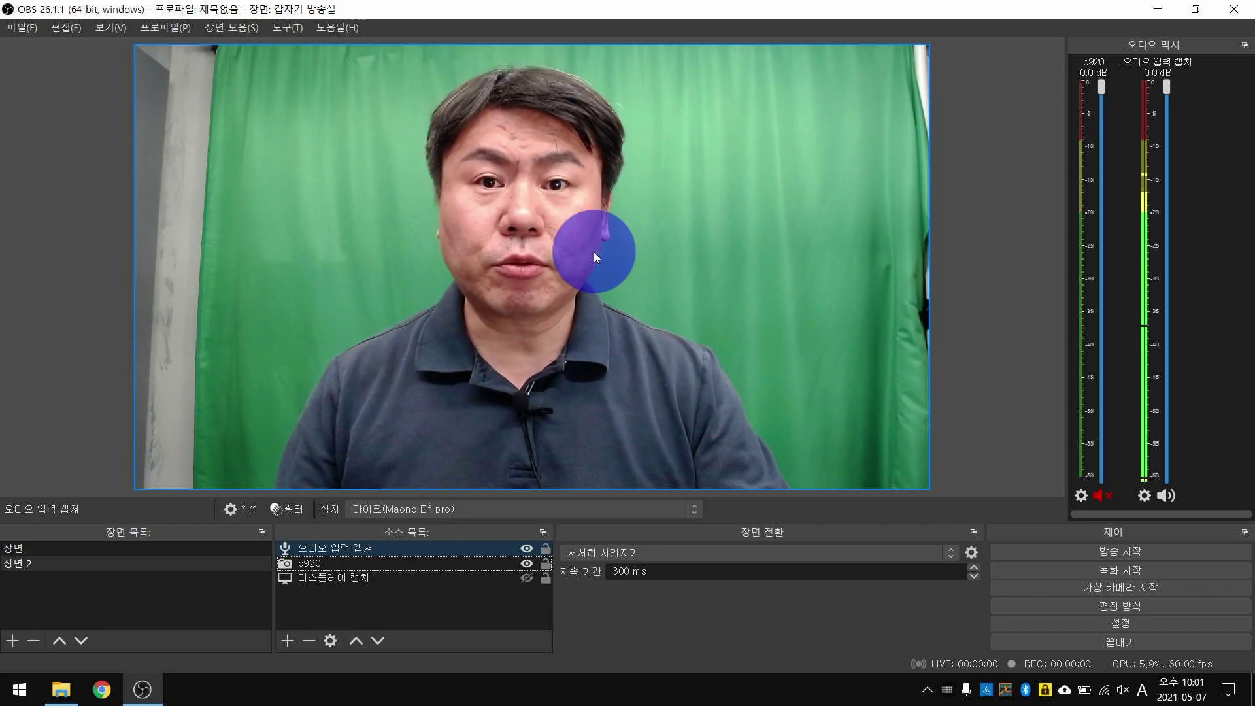
{"action": "left_click", "coordinate": [526, 563]}
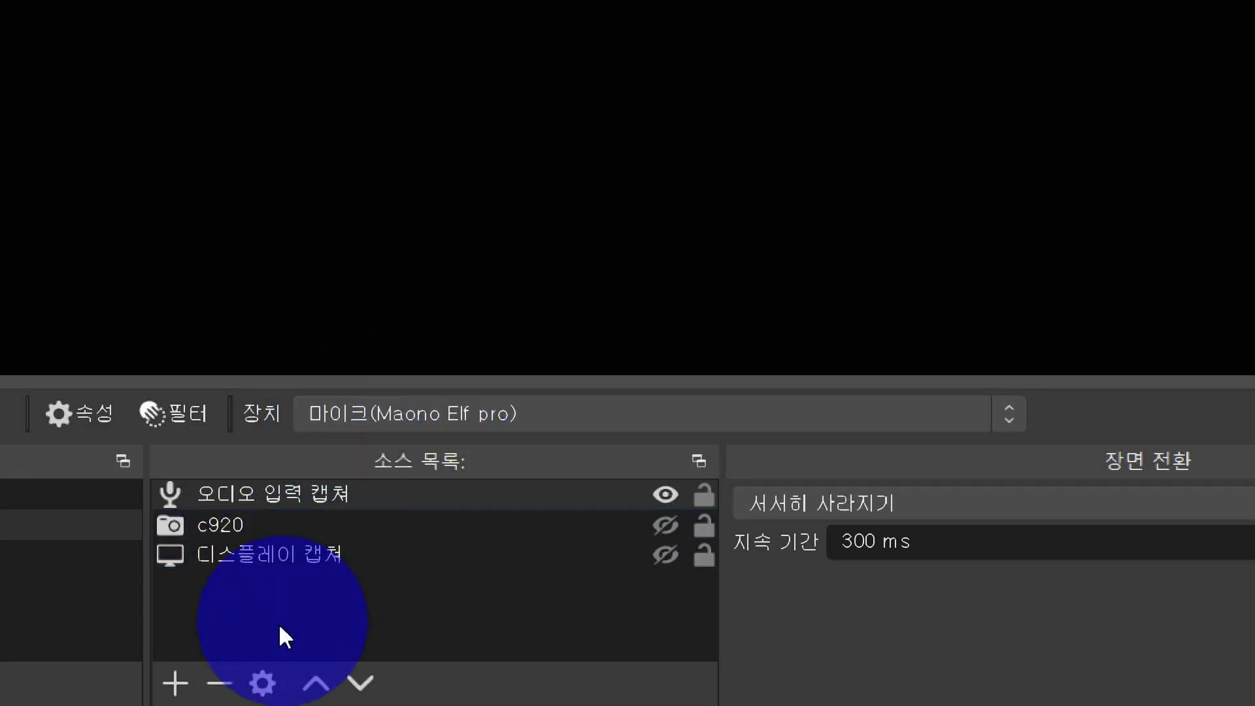
- Add a new image slide show source (이미지 슬라이드 쇼) named PPT to the scene
{"action": "left_click", "coordinate": [167, 680]}
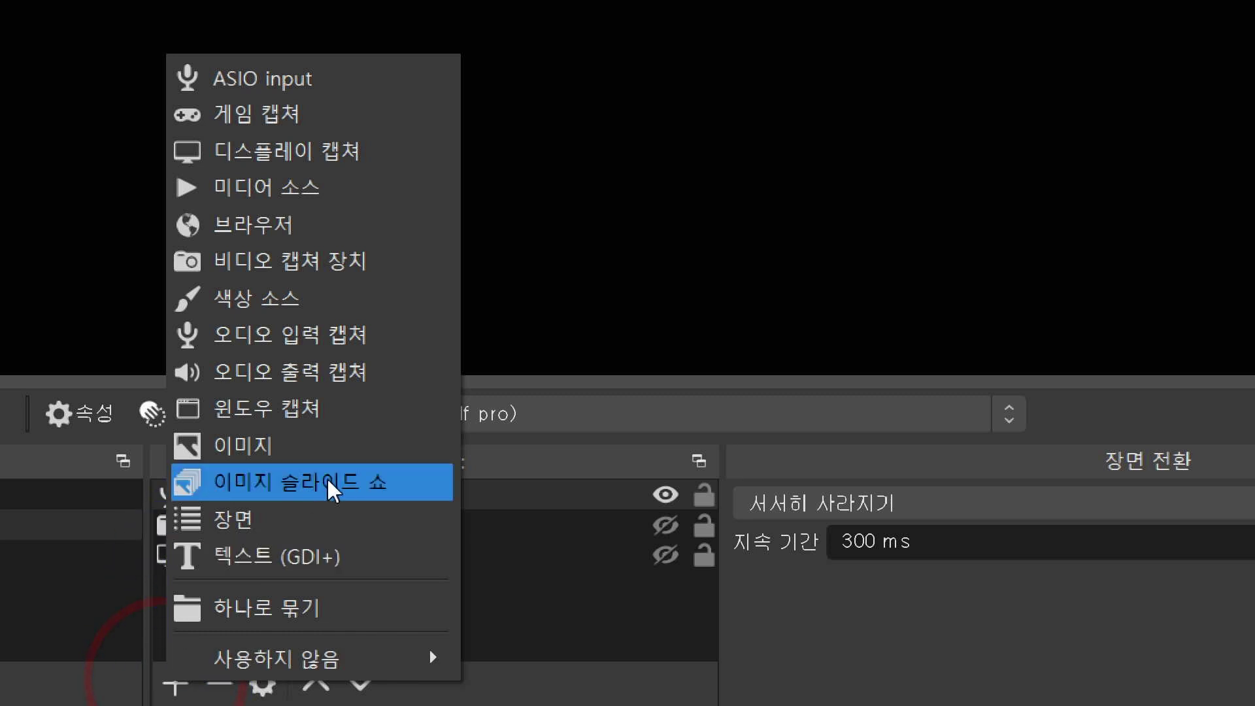
{"action": "left_click", "coordinate": [384, 488]}
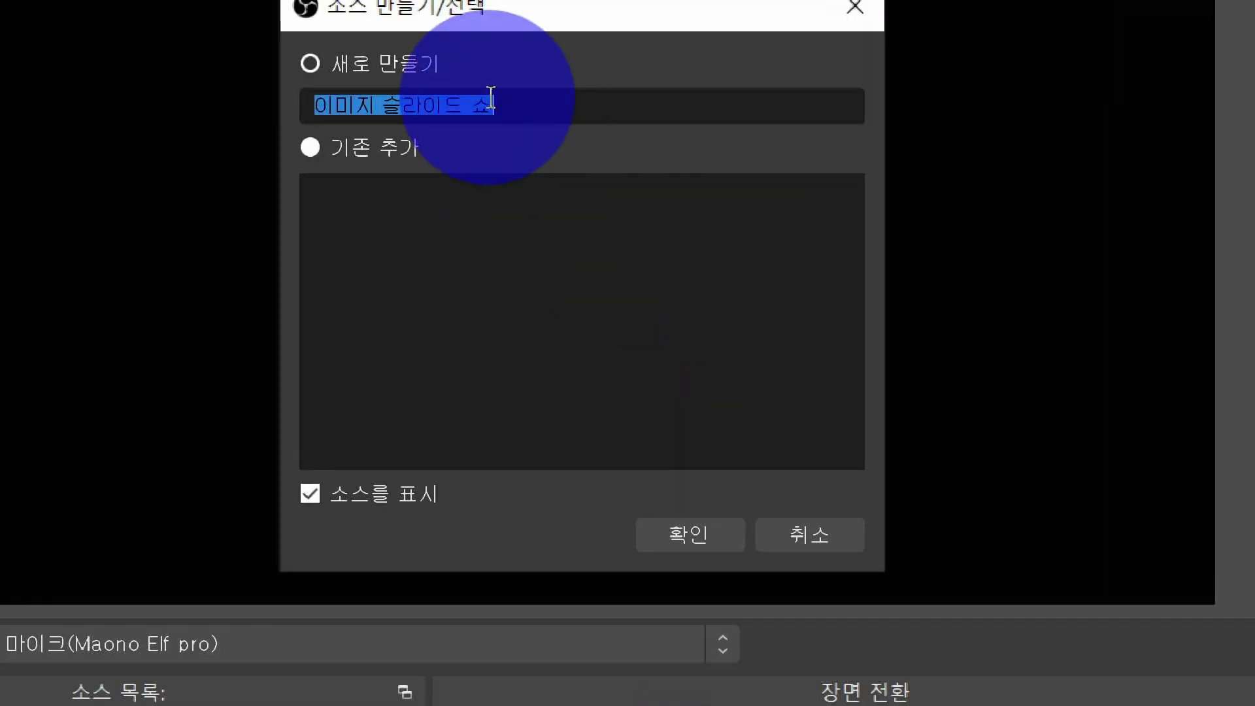
{"action": "type", "text": "PPT"}
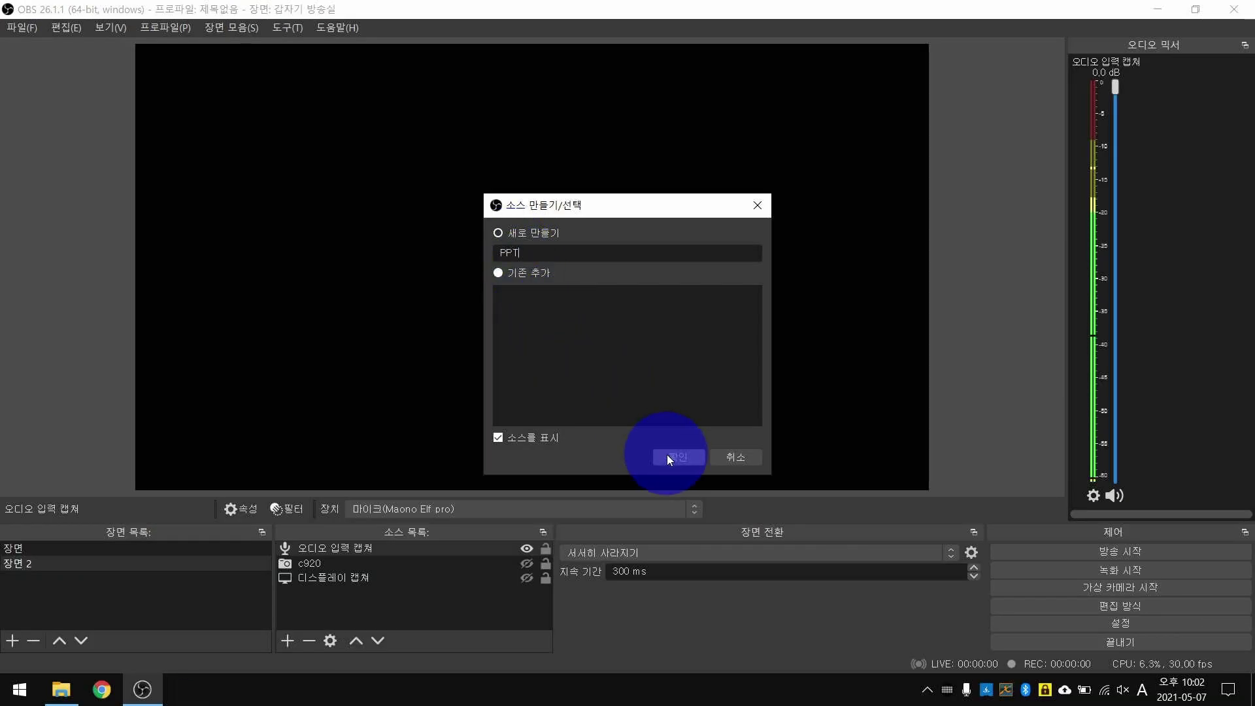
{"action": "left_click", "coordinate": [668, 457]}
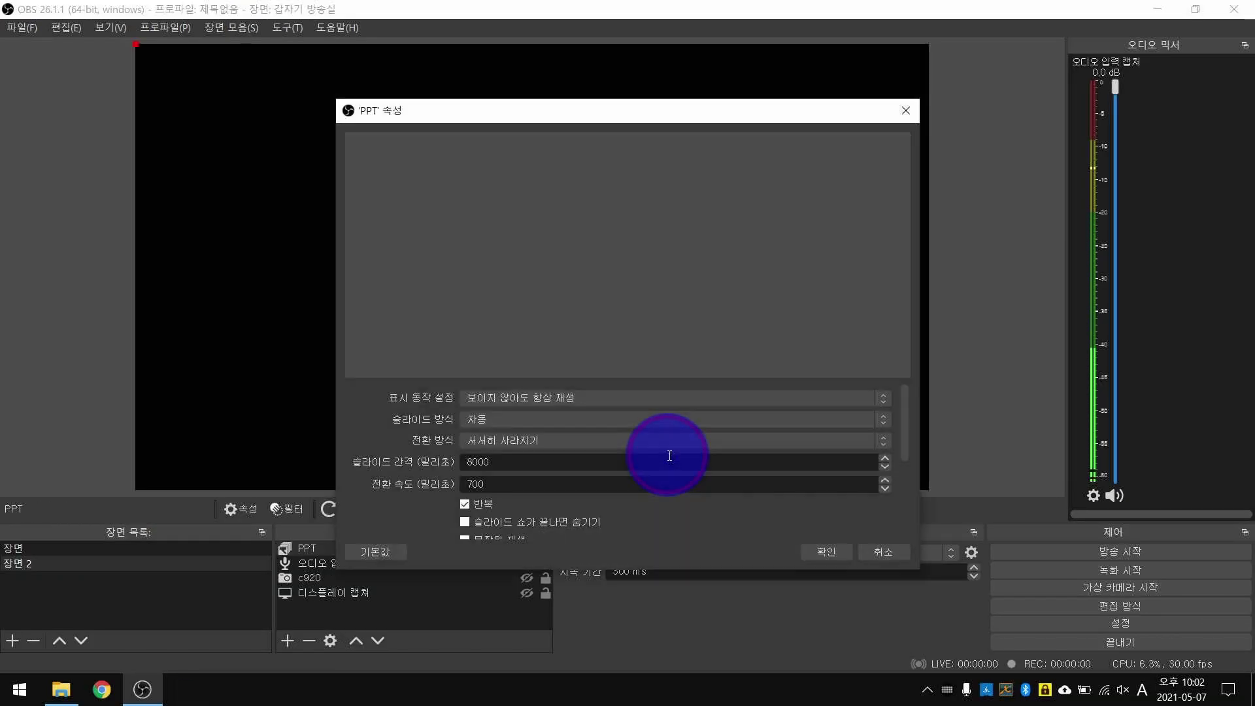
- Set the PPT source's slide mode to manual (수동) and its transition to 서서히 사라지기
{"action": "left_click", "coordinate": [542, 416]}
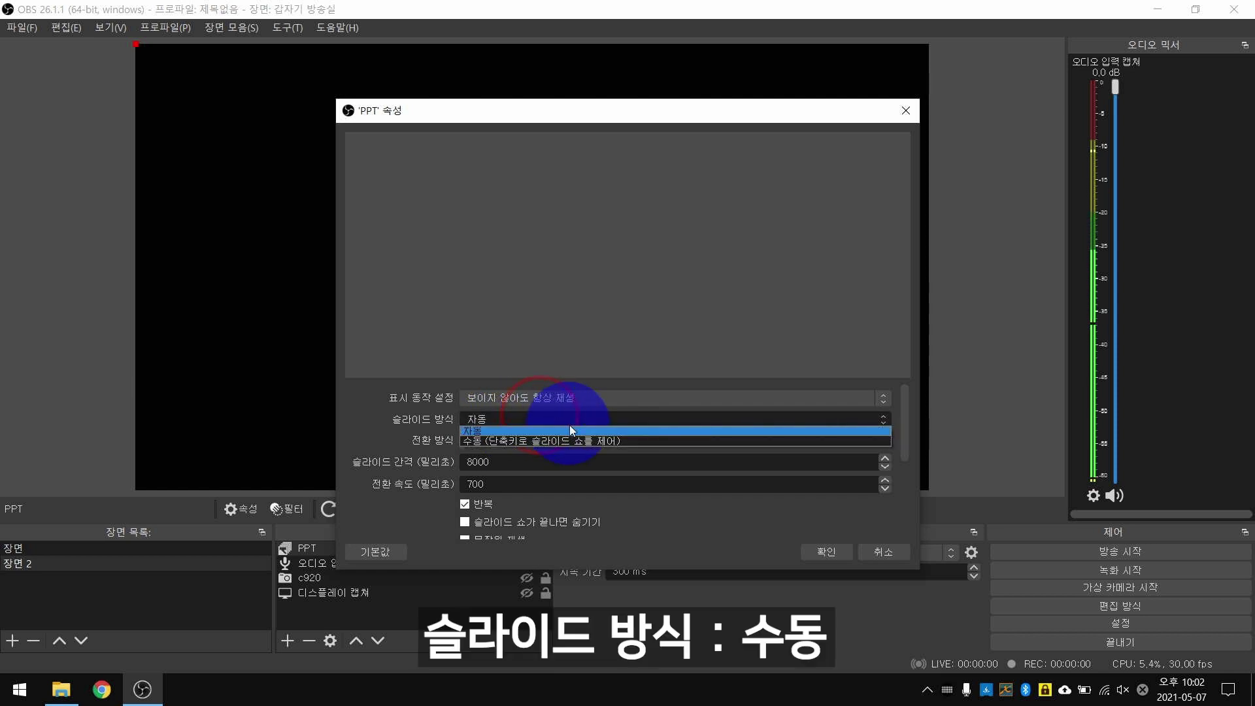
{"action": "left_click", "coordinate": [580, 444]}
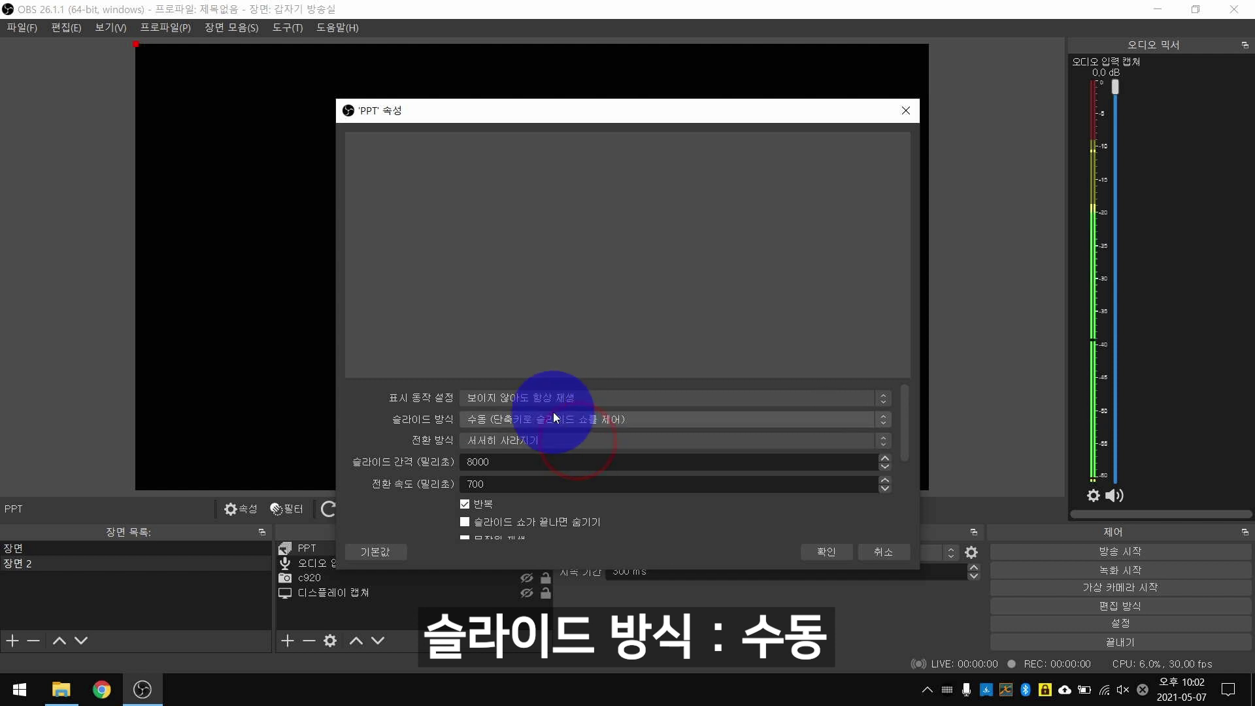
{"action": "left_click", "coordinate": [588, 439]}
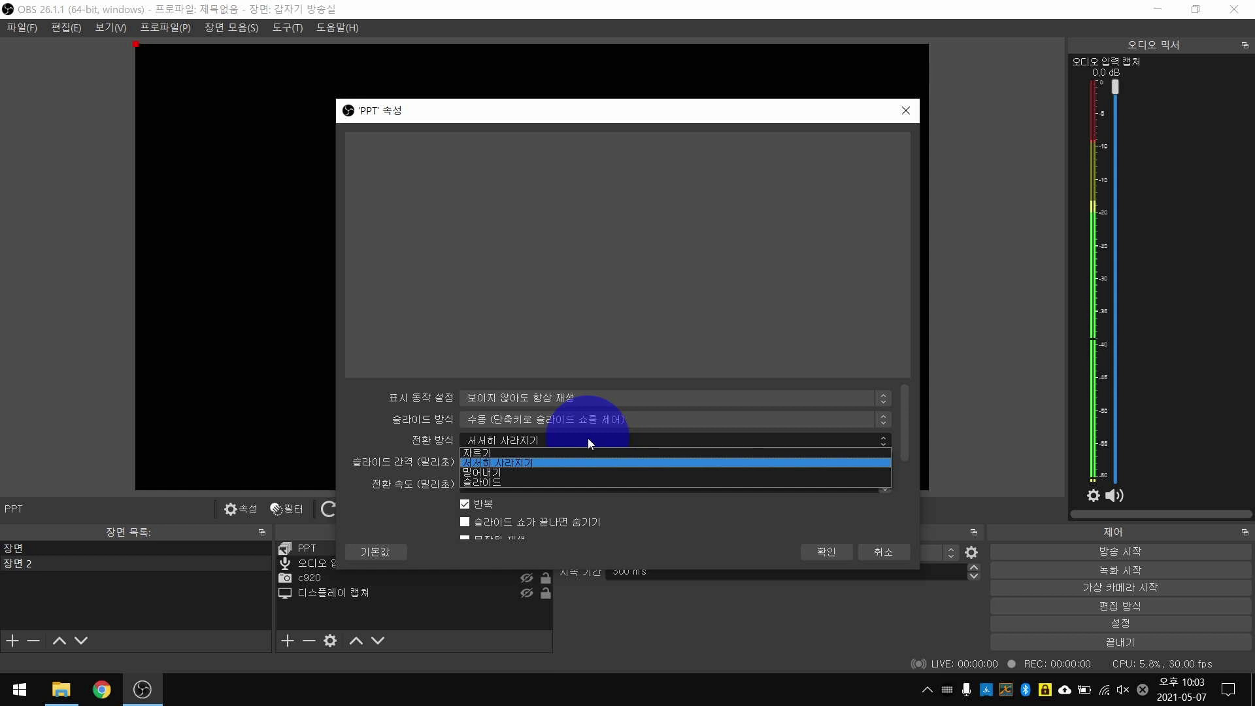
{"action": "left_click", "coordinate": [519, 465]}
- Add the OBS-PPT directory from 다운로드 as the slide show's image files and accept the source properties
{"action": "scroll", "coordinate": [562, 403], "scroll_direction": "down", "scroll_amount": 3}
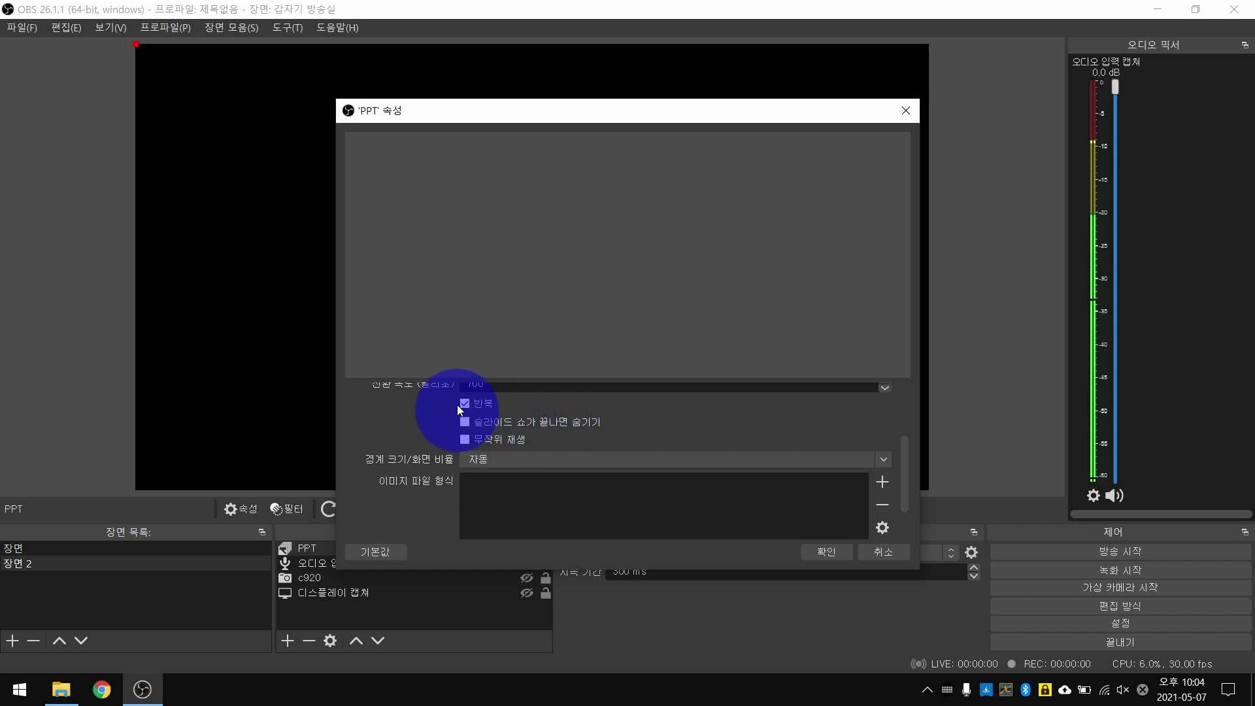
{"action": "left_click_drag", "start_coordinate": [907, 458], "coordinate": [909, 502]}
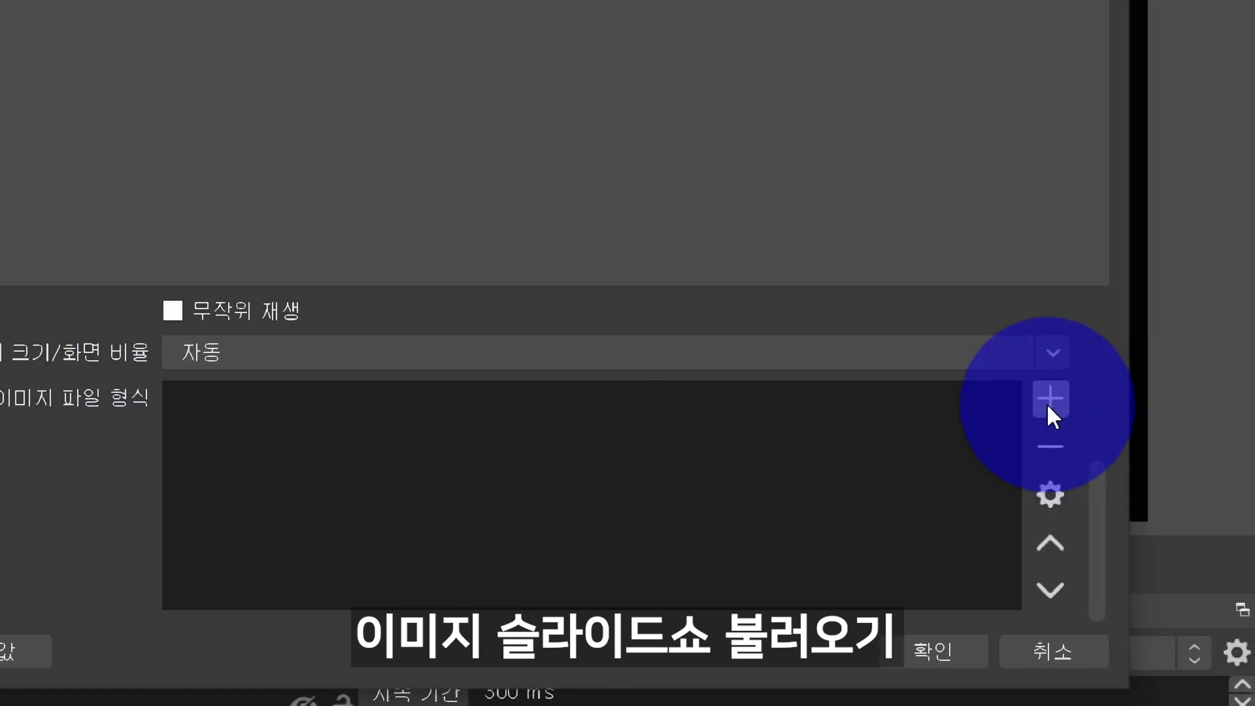
{"action": "left_click", "coordinate": [1050, 405]}
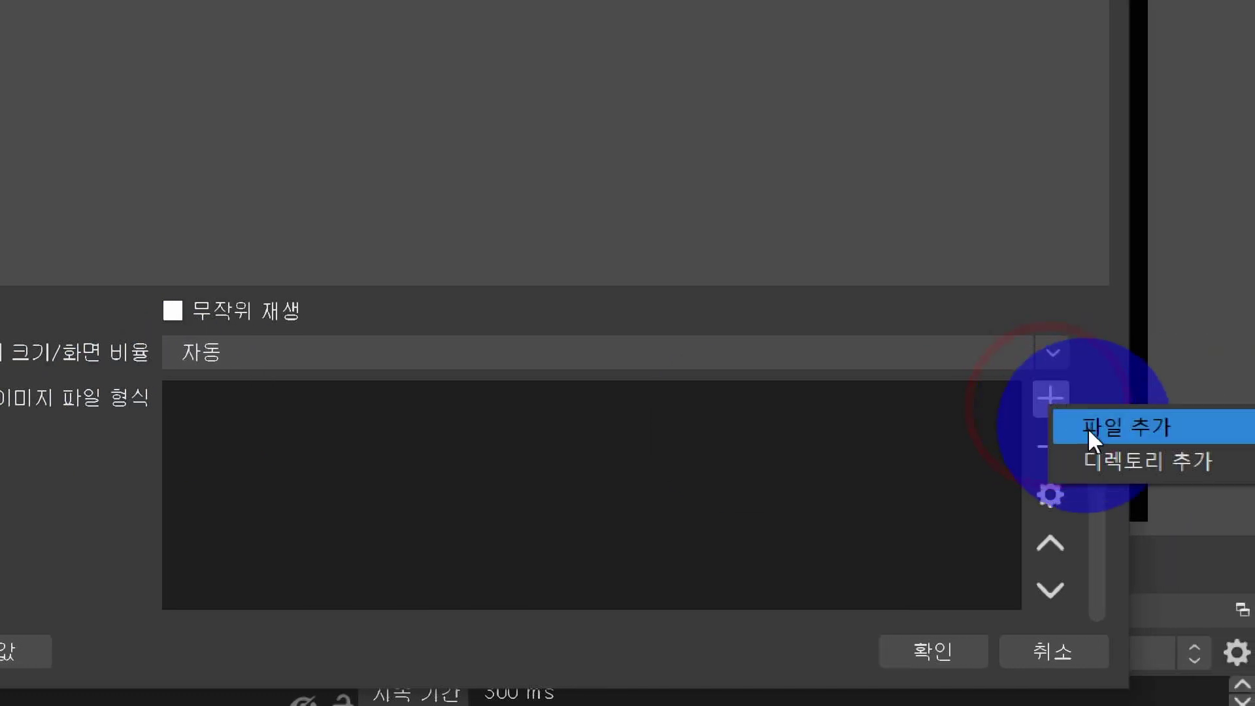
{"action": "left_click", "coordinate": [1115, 459]}
{"action": "left_click", "coordinate": [84, 159]}
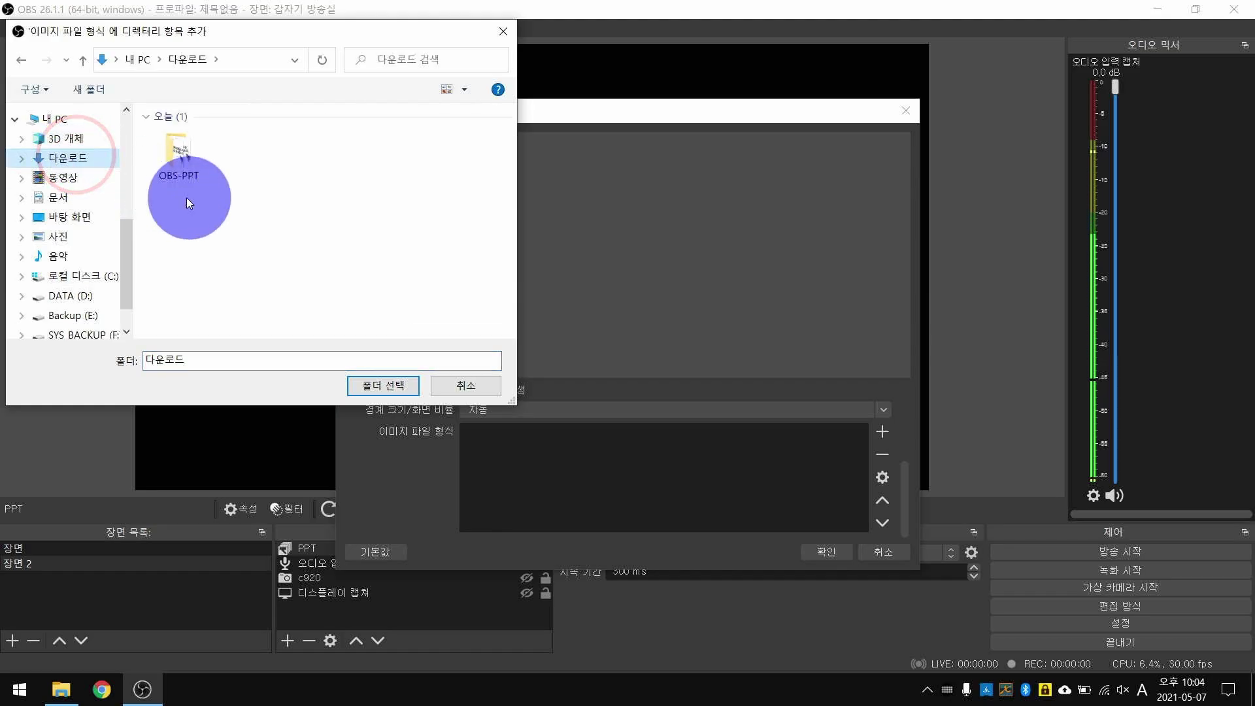
{"action": "mouse_move", "coordinate": [184, 167]}
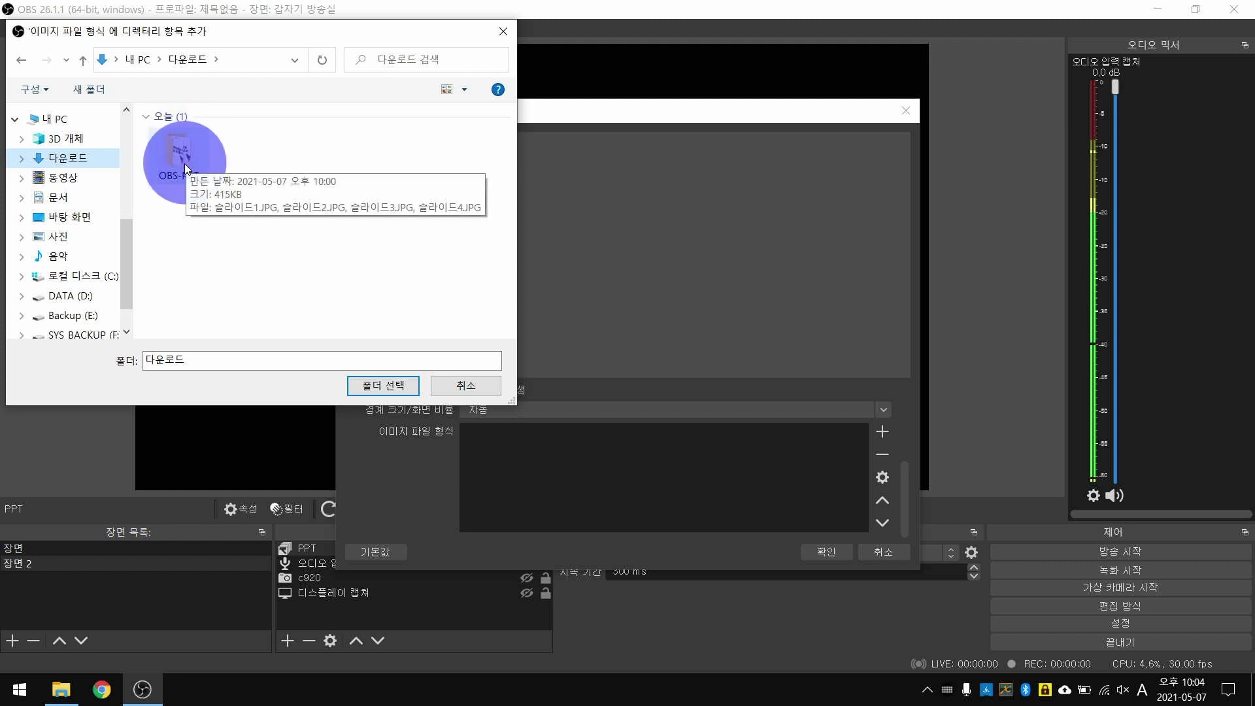
{"action": "left_click", "coordinate": [188, 174]}
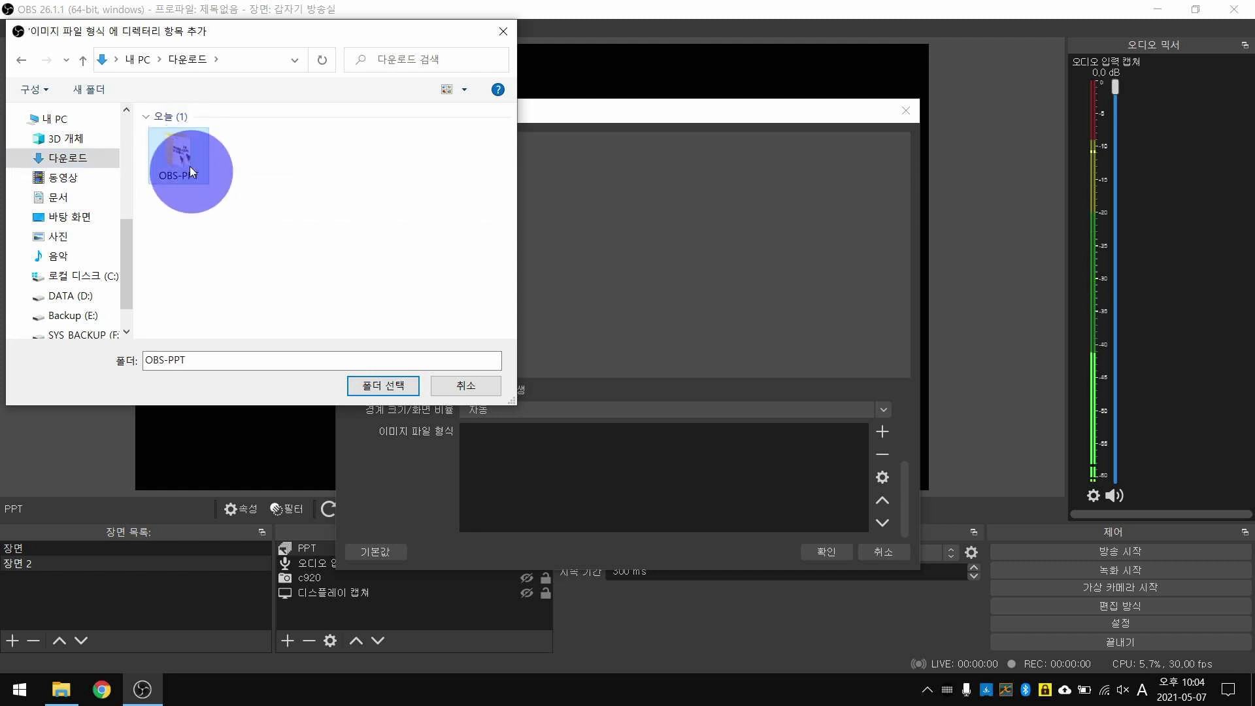
{"action": "left_click", "coordinate": [385, 388]}
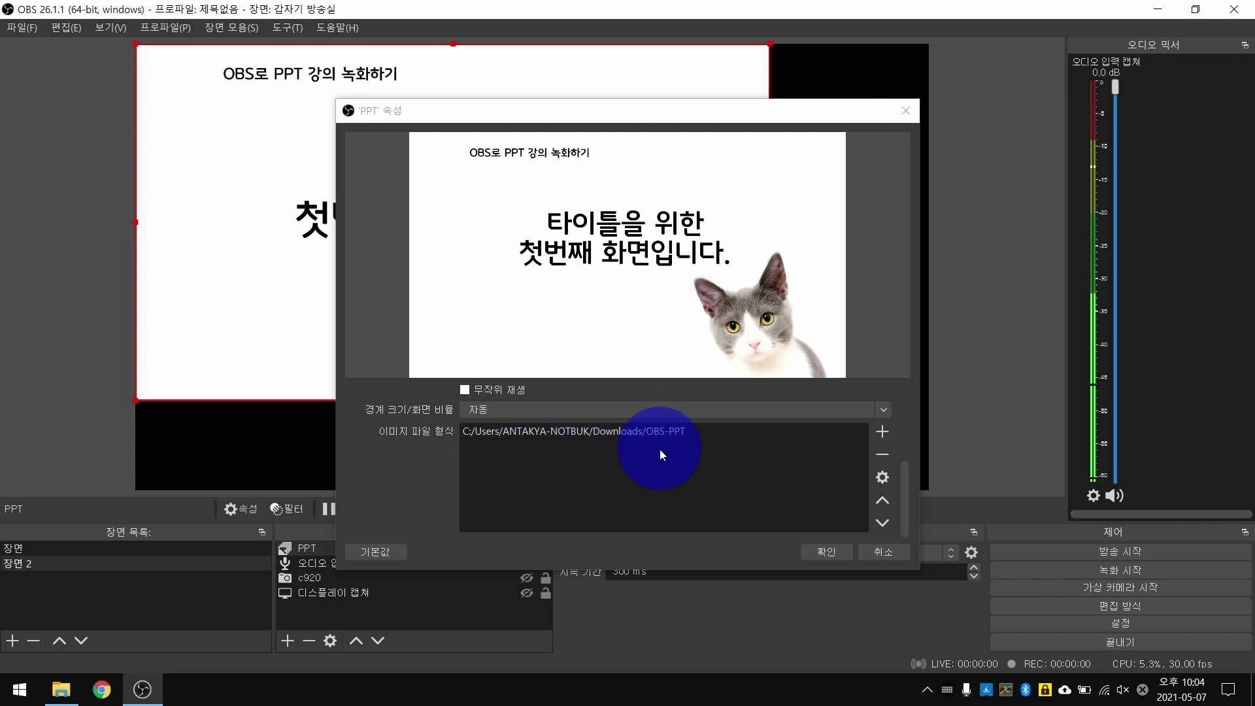
{"action": "left_click", "coordinate": [826, 552]}
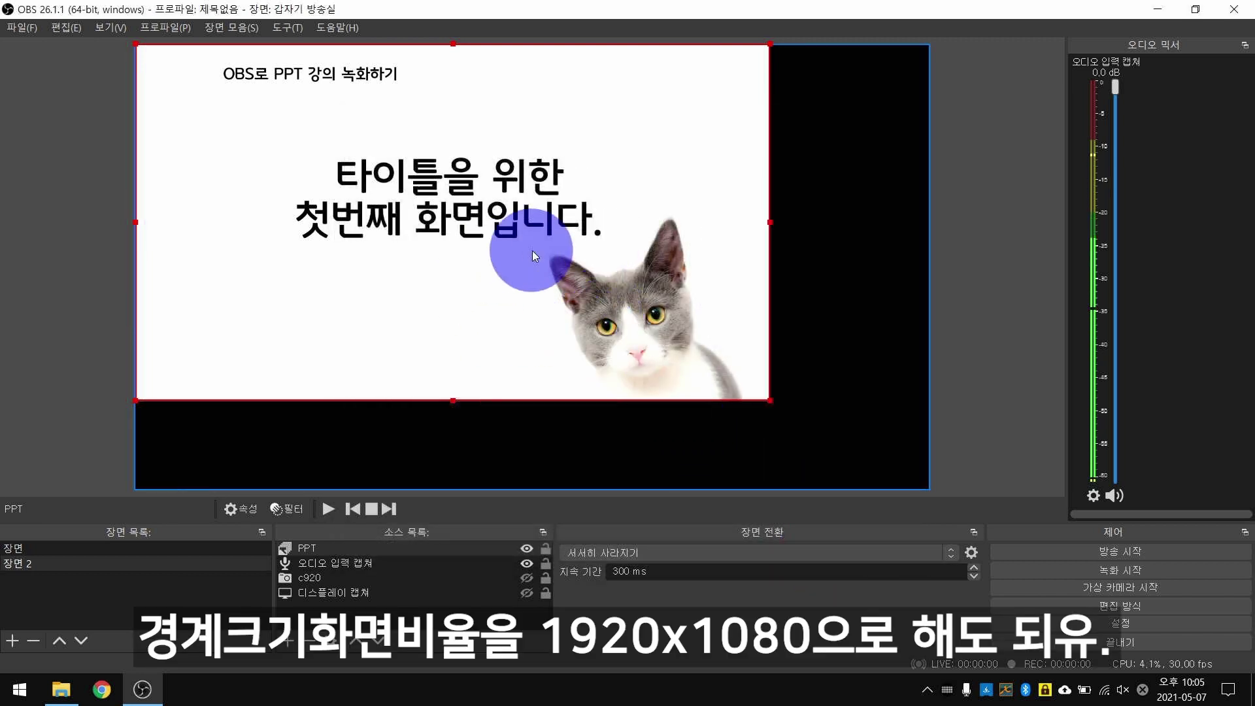
- Enlarge the PPT source in the preview so that it fills the whole canvas
{"action": "left_click", "coordinate": [762, 413]}
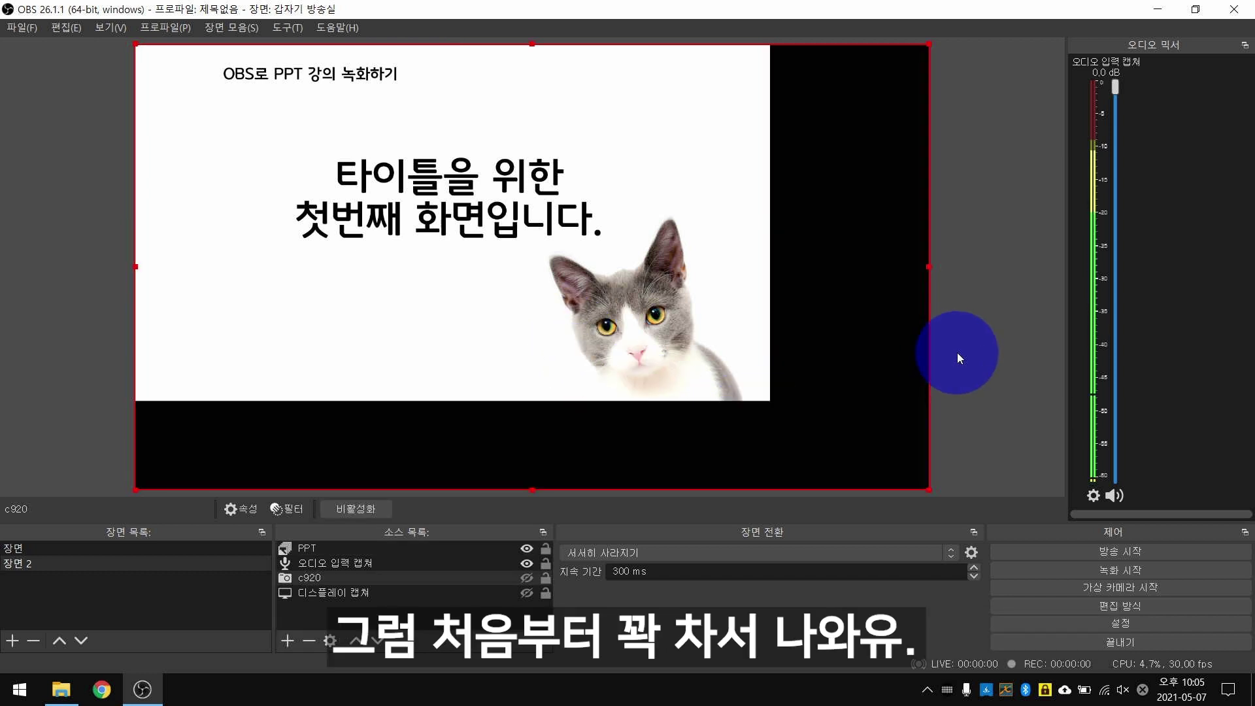
{"action": "left_click", "coordinate": [539, 276]}
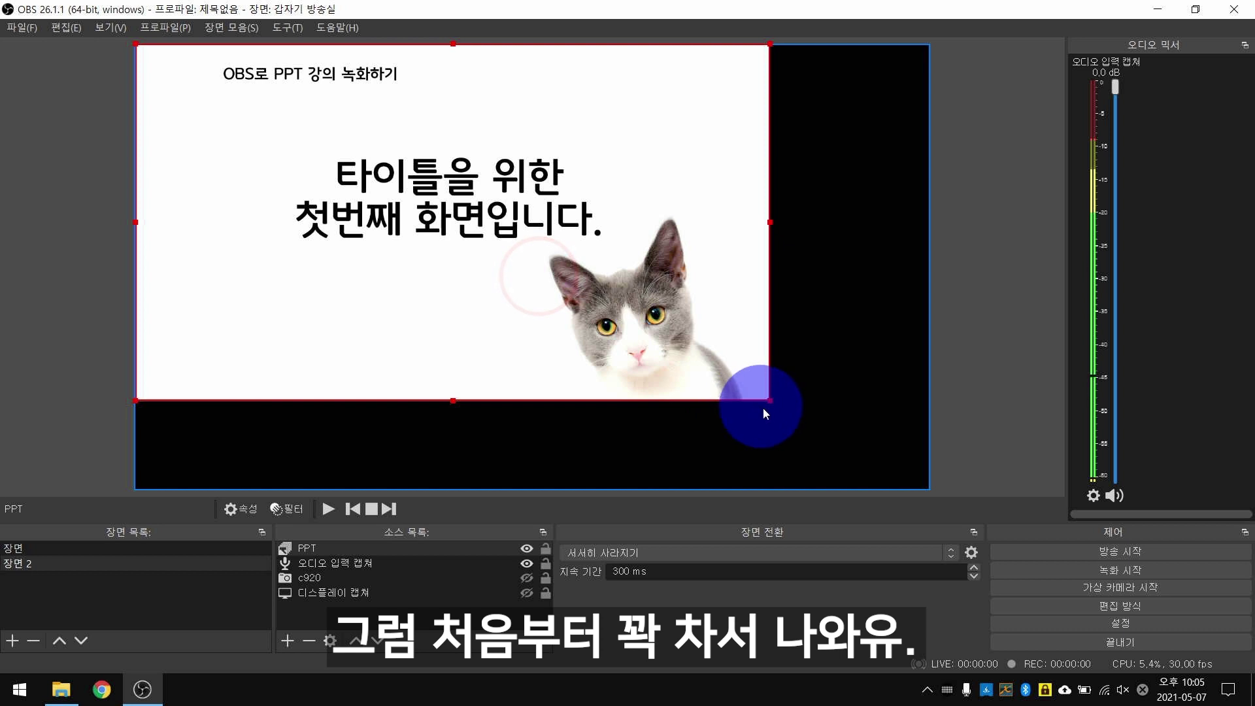
{"action": "left_click_drag", "start_coordinate": [769, 401], "coordinate": [929, 488]}
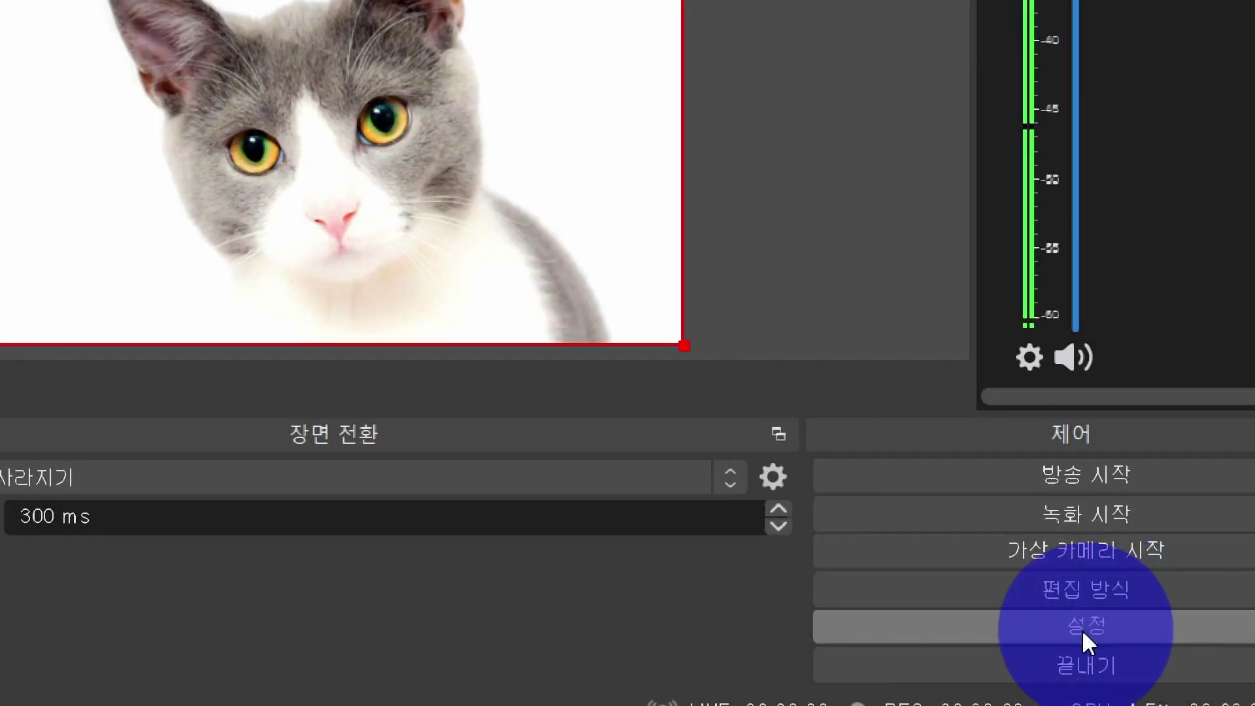
- In the hotkey settings, assign F2 to 다음 슬라이드 (next slide) for the PPT source
{"action": "left_click", "coordinate": [1079, 621]}
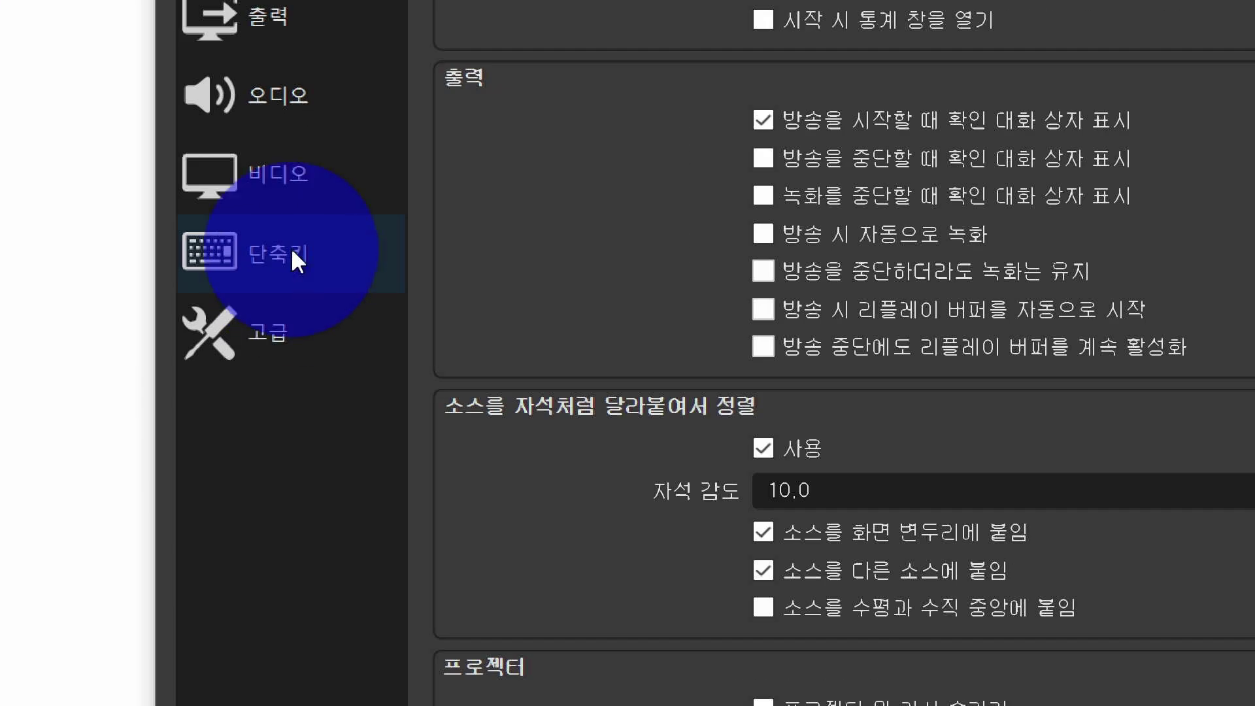
{"action": "left_click", "coordinate": [292, 251]}
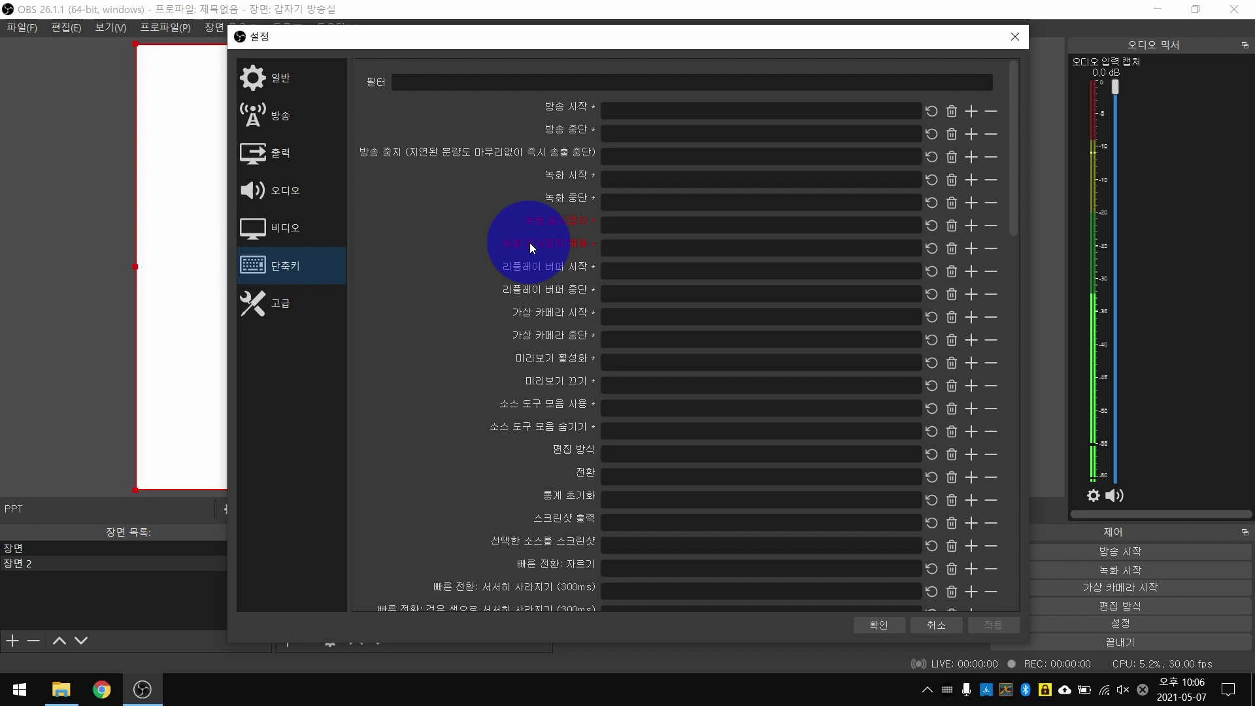
{"action": "scroll", "coordinate": [530, 246], "scroll_direction": "down", "scroll_amount": 3}
{"action": "scroll", "coordinate": [531, 247], "scroll_direction": "down", "scroll_amount": 4}
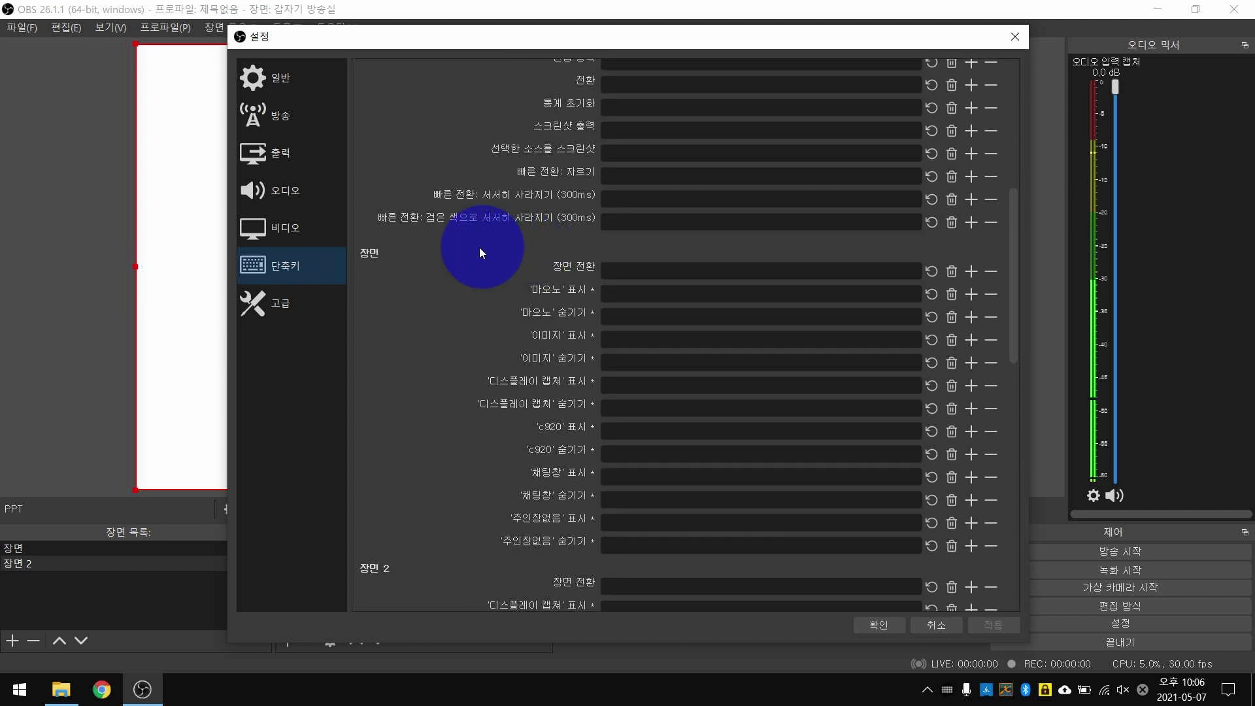
{"action": "scroll", "coordinate": [479, 250], "scroll_direction": "down", "scroll_amount": 2}
{"action": "scroll", "coordinate": [476, 252], "scroll_direction": "down", "scroll_amount": 6}
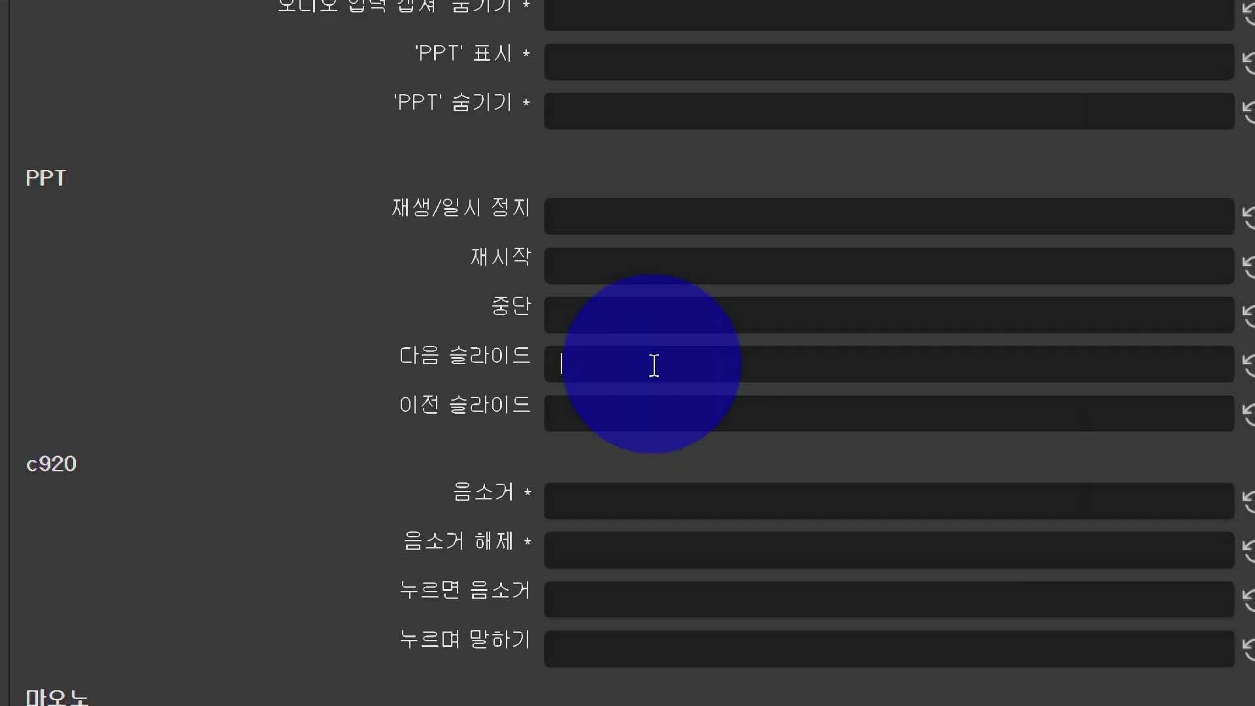
{"action": "key", "text": "F2"}
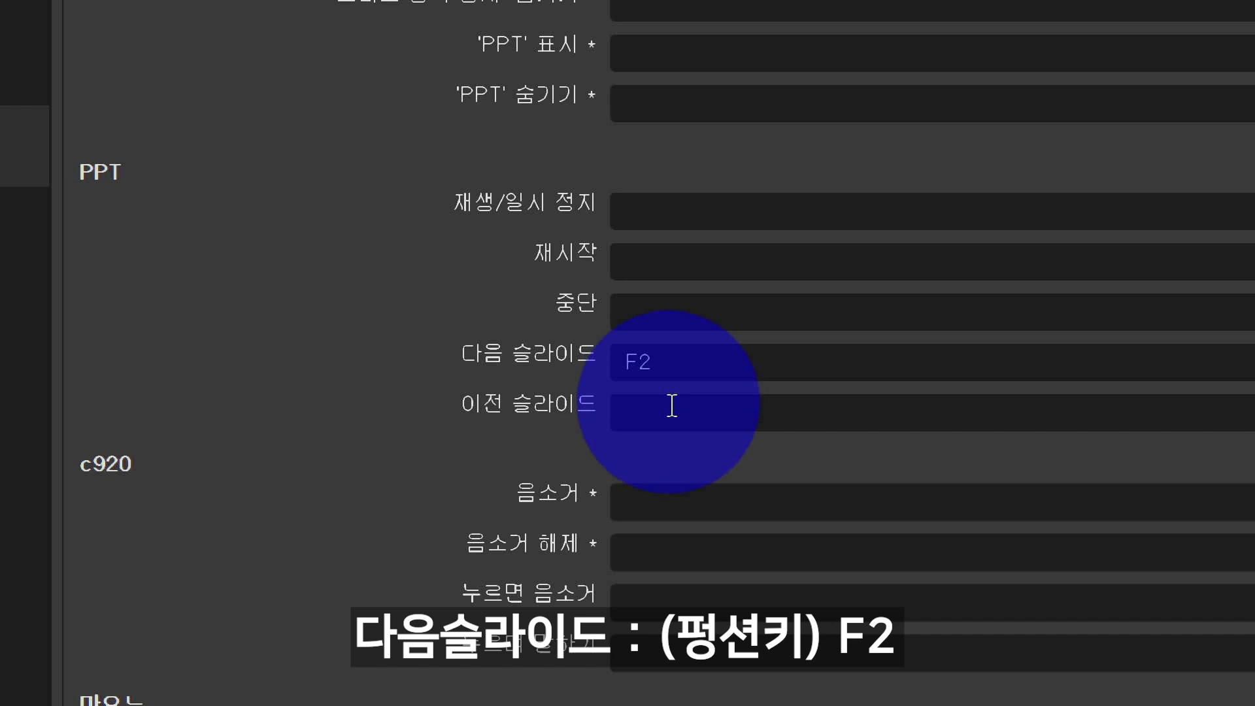
- Assign F1 to the PPT source's 이전 슬라이드 (previous slide) hotkey, then apply and close the settings
{"action": "left_click", "coordinate": [672, 406]}
{"action": "key", "text": "F1"}
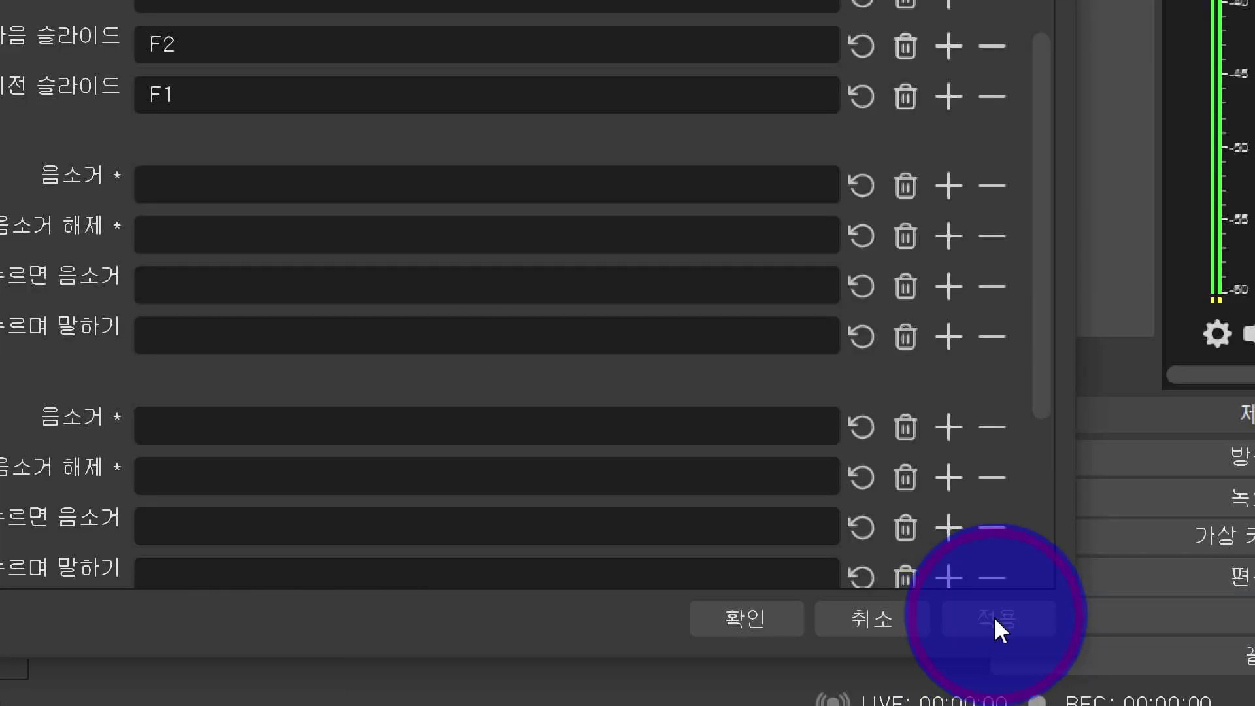
{"action": "left_click", "coordinate": [994, 617]}
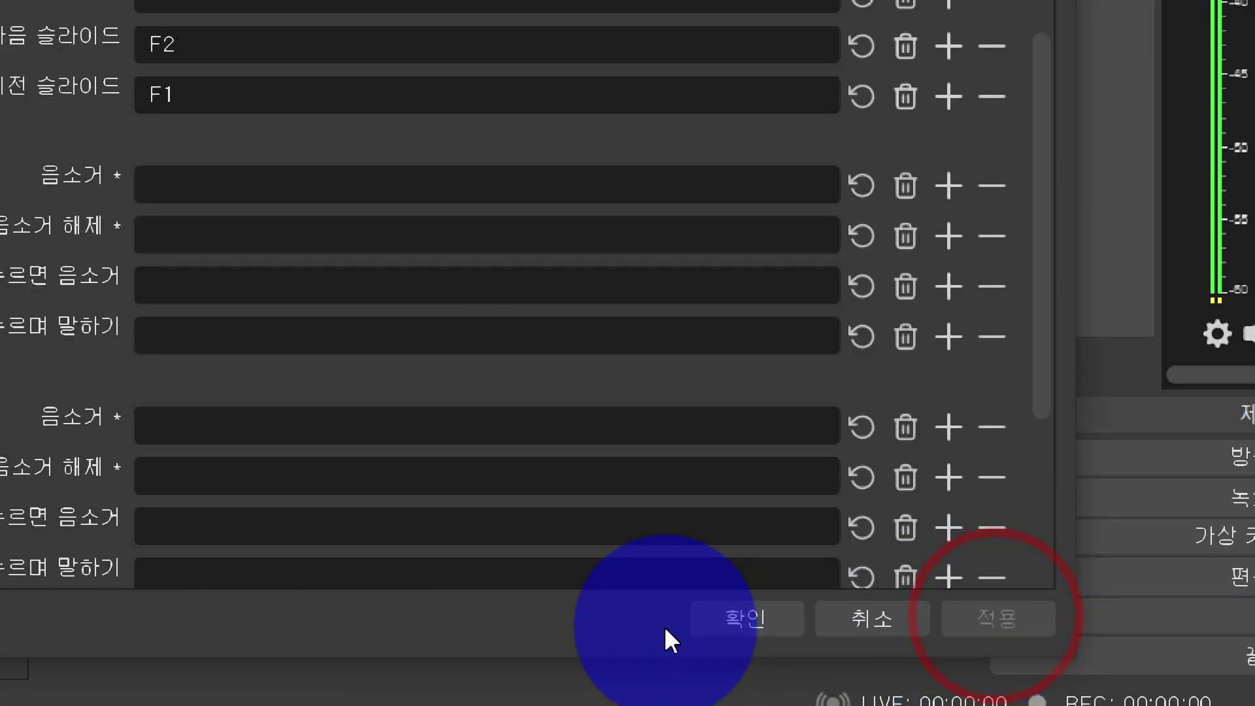
{"action": "left_click", "coordinate": [742, 612]}
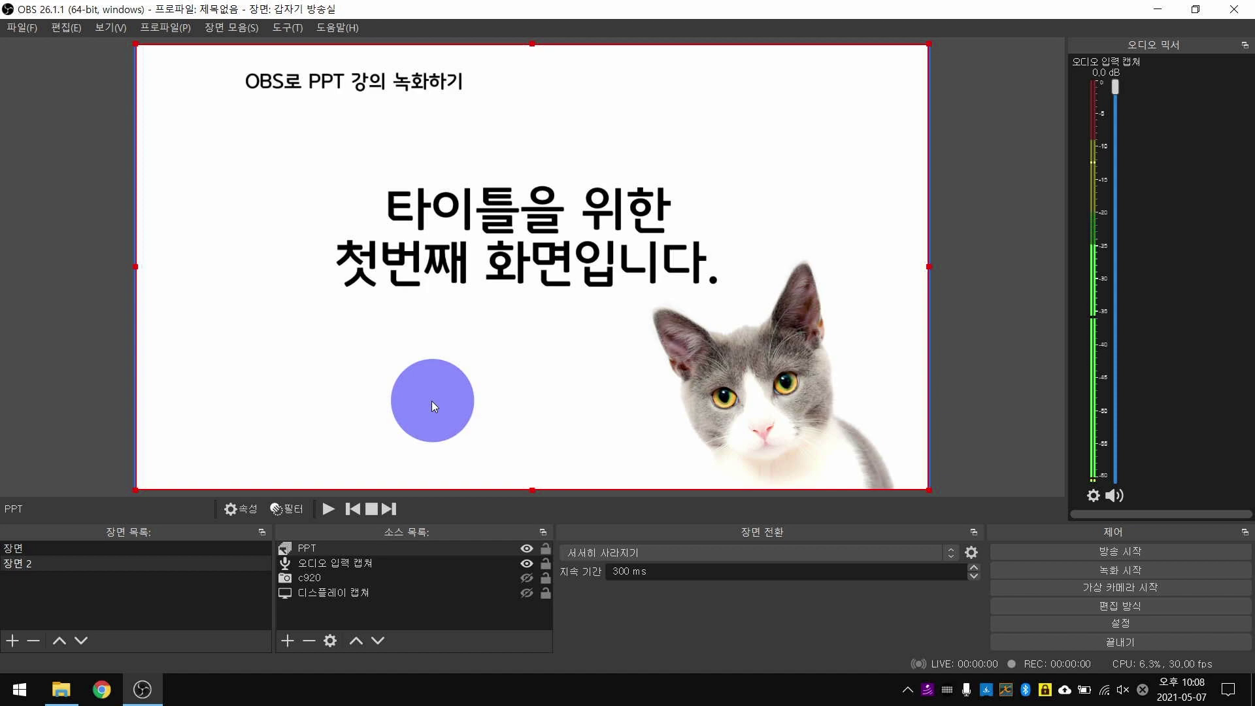
- Show the c920 camera source and move it above PPT to the top of the source order
{"action": "left_click", "coordinate": [527, 579]}
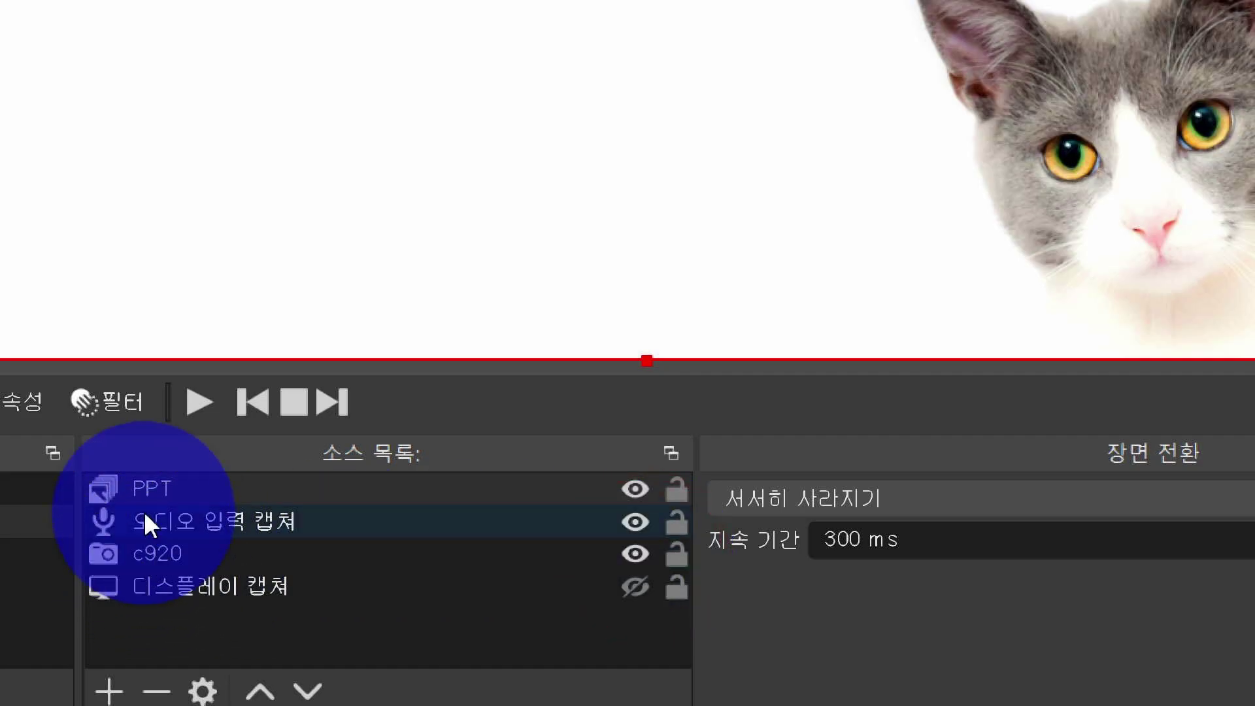
{"action": "key", "text": "super+Escape"}
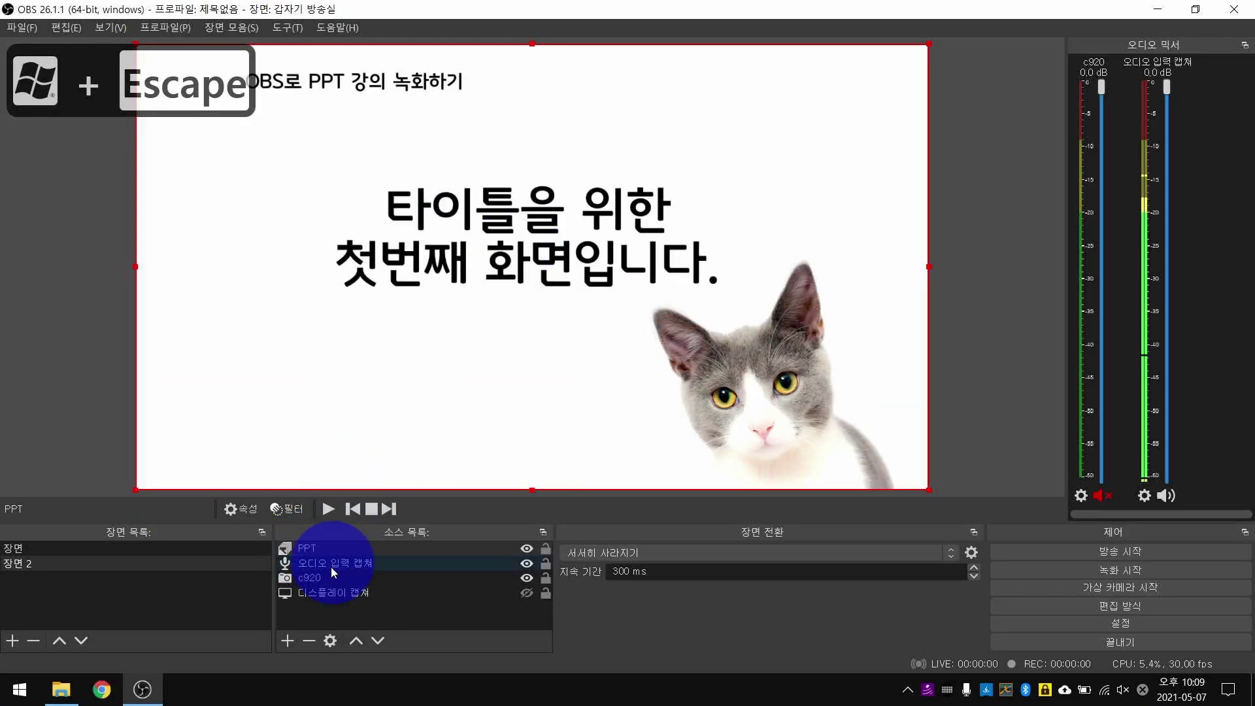
{"action": "left_click", "coordinate": [314, 579]}
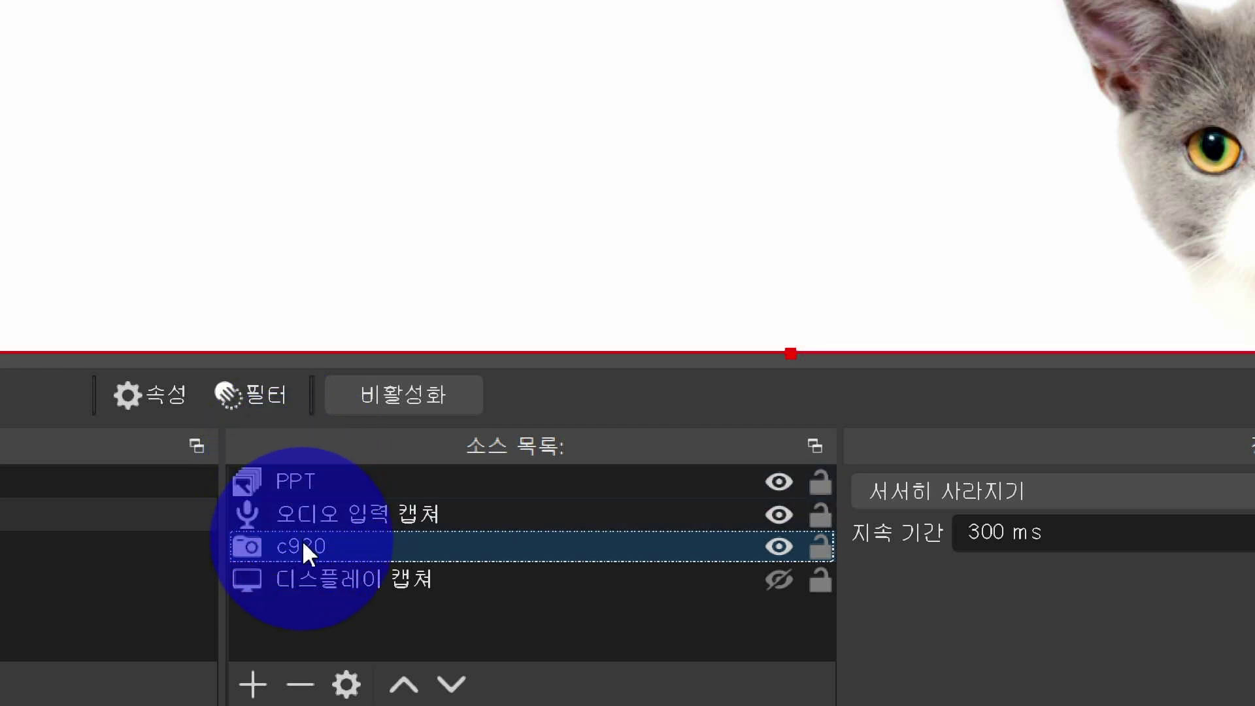
{"action": "left_click", "coordinate": [404, 690]}
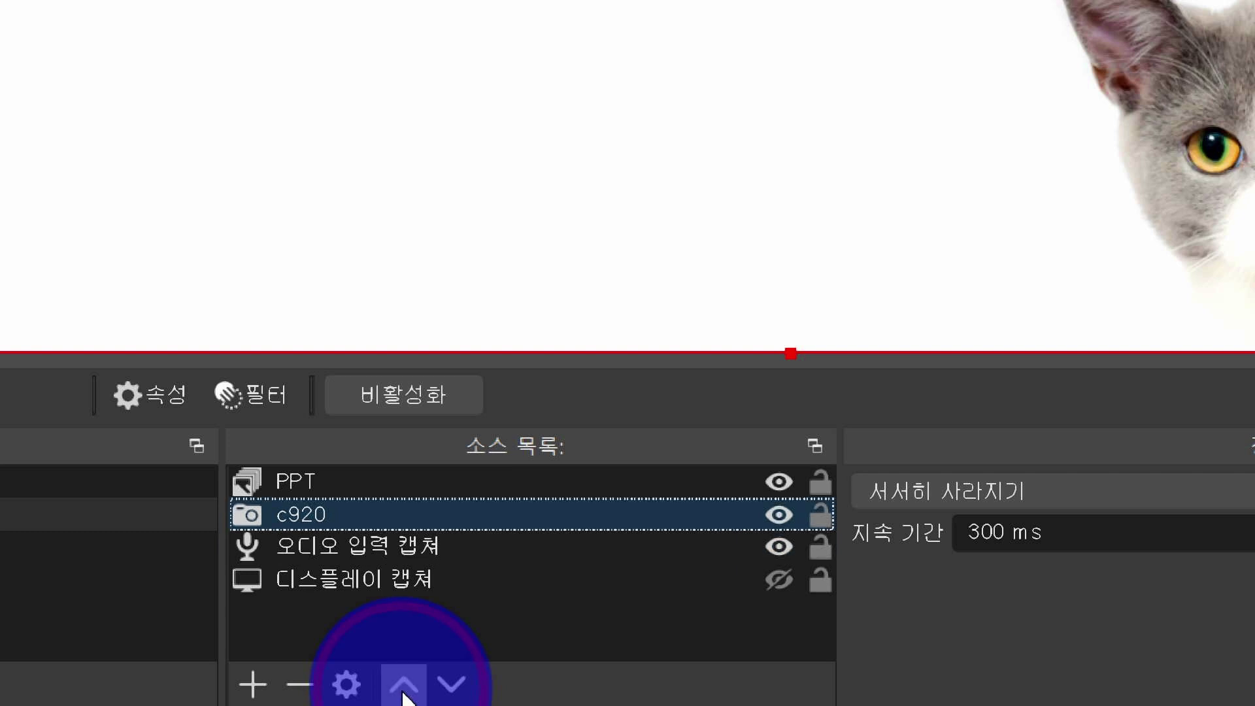
{"action": "left_click", "coordinate": [405, 685]}
{"action": "key", "text": "super+Escape"}
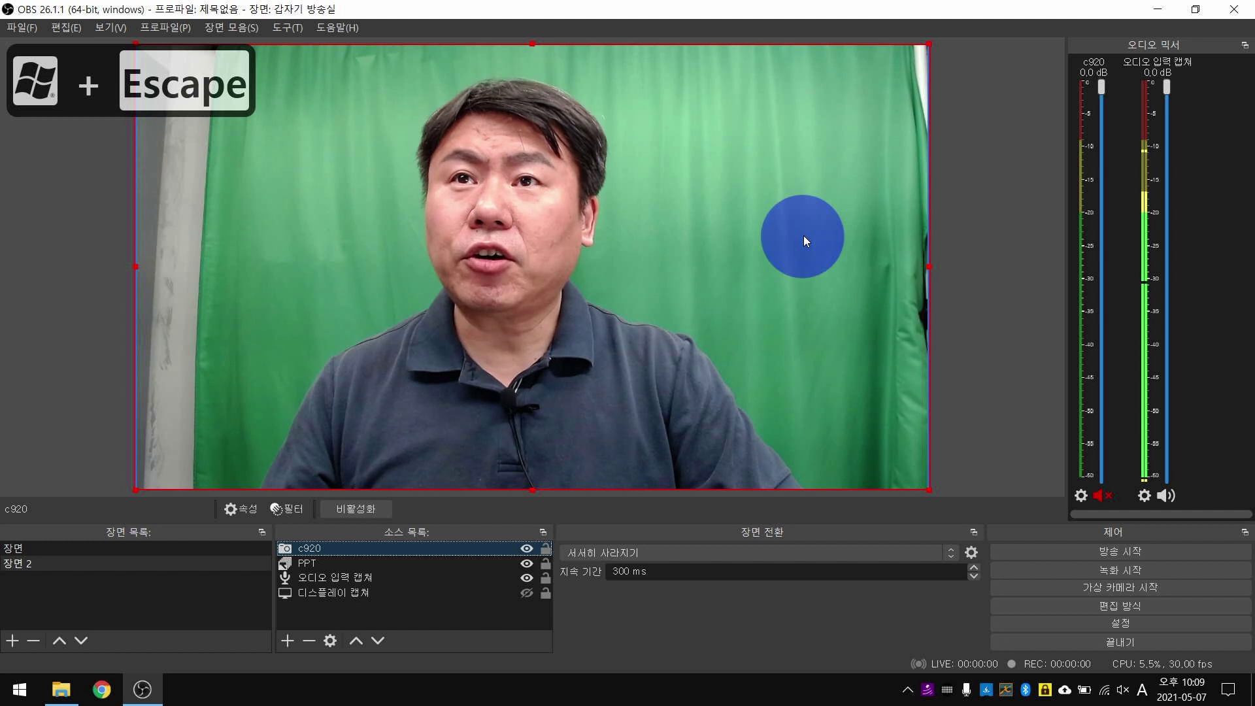
{"action": "left_click", "coordinate": [829, 141]}
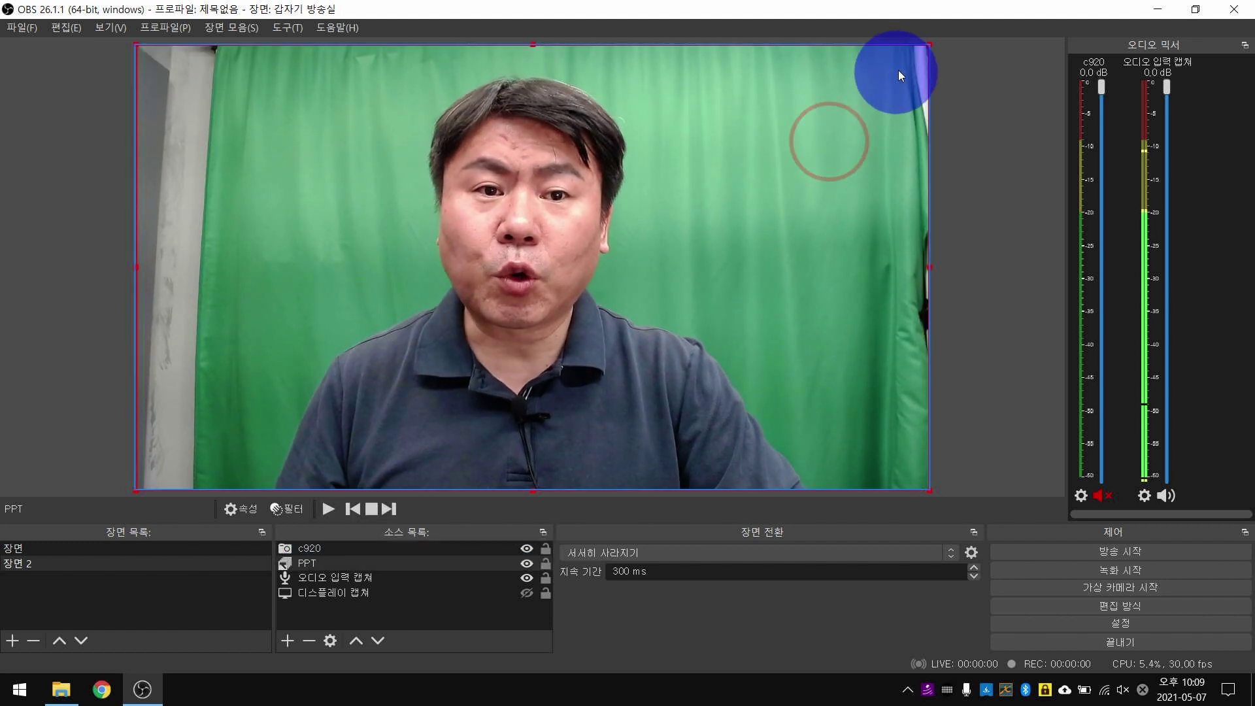
{"action": "left_click_drag", "start_coordinate": [929, 43], "coordinate": [876, 96]}
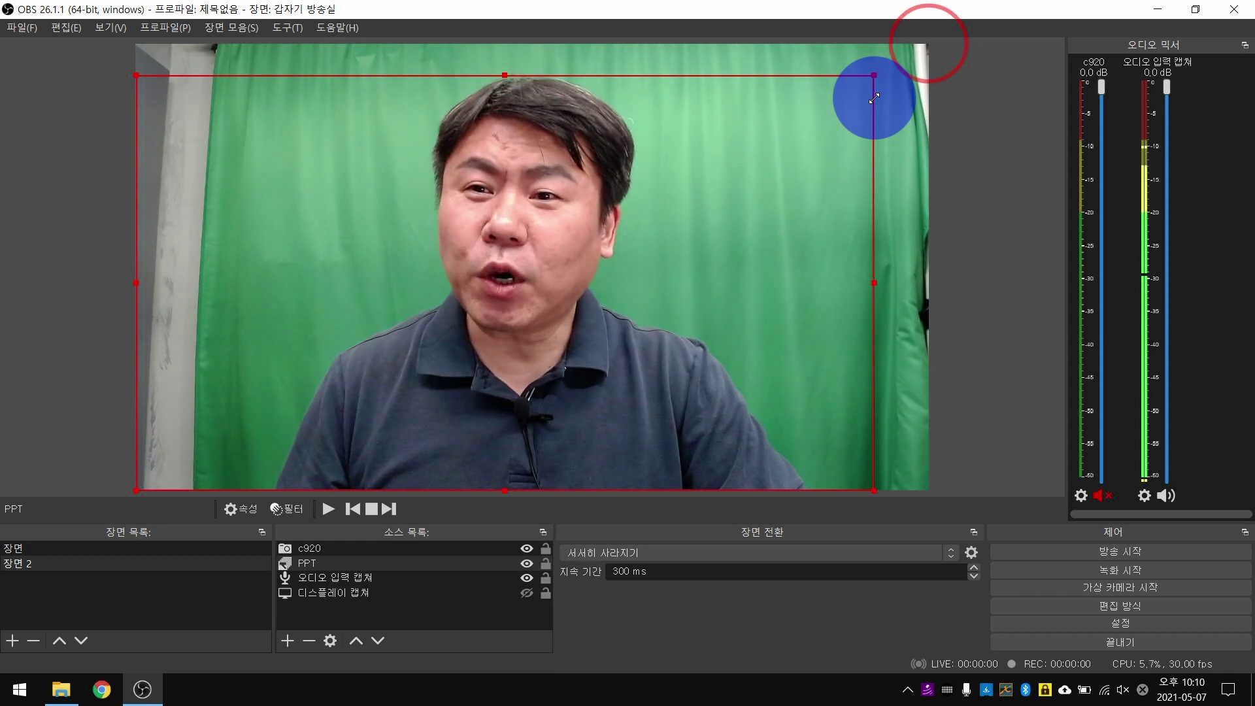
{"action": "left_click_drag", "start_coordinate": [875, 98], "coordinate": [926, 68]}
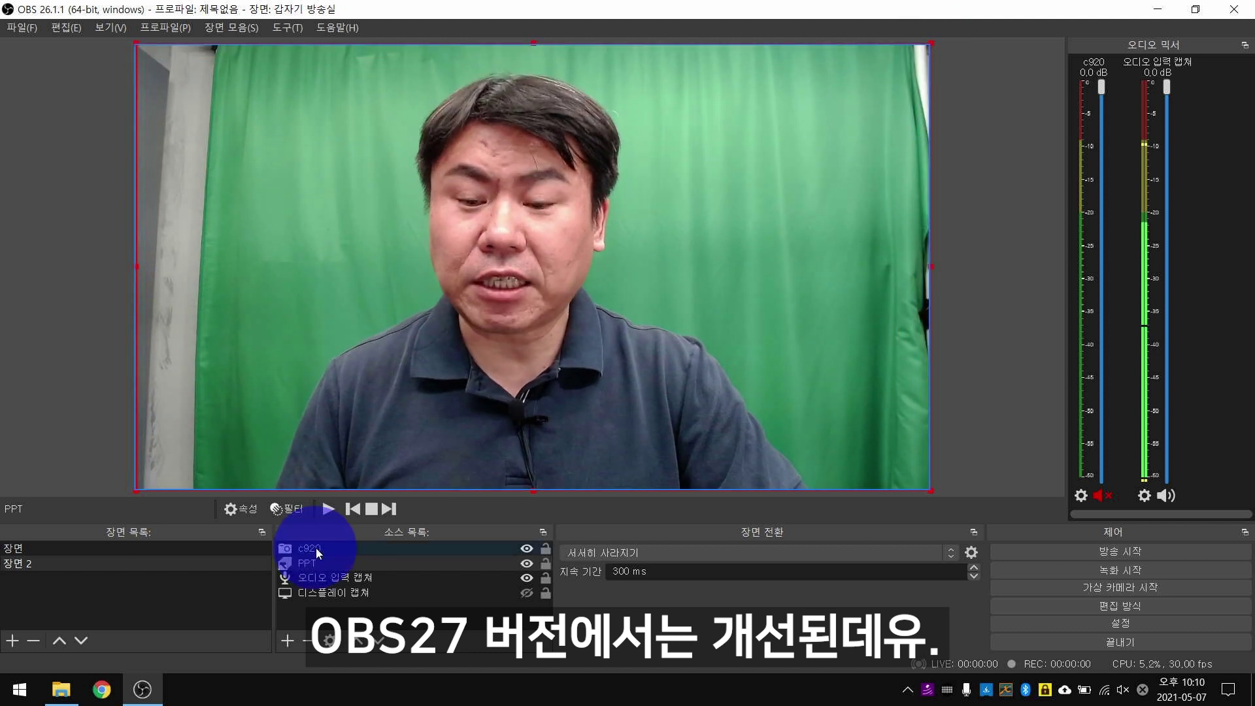
- Shrink the c920 camera source to a small overlay in the lower-left corner of the canvas, about a quarter of its width
{"action": "left_click", "coordinate": [308, 548]}
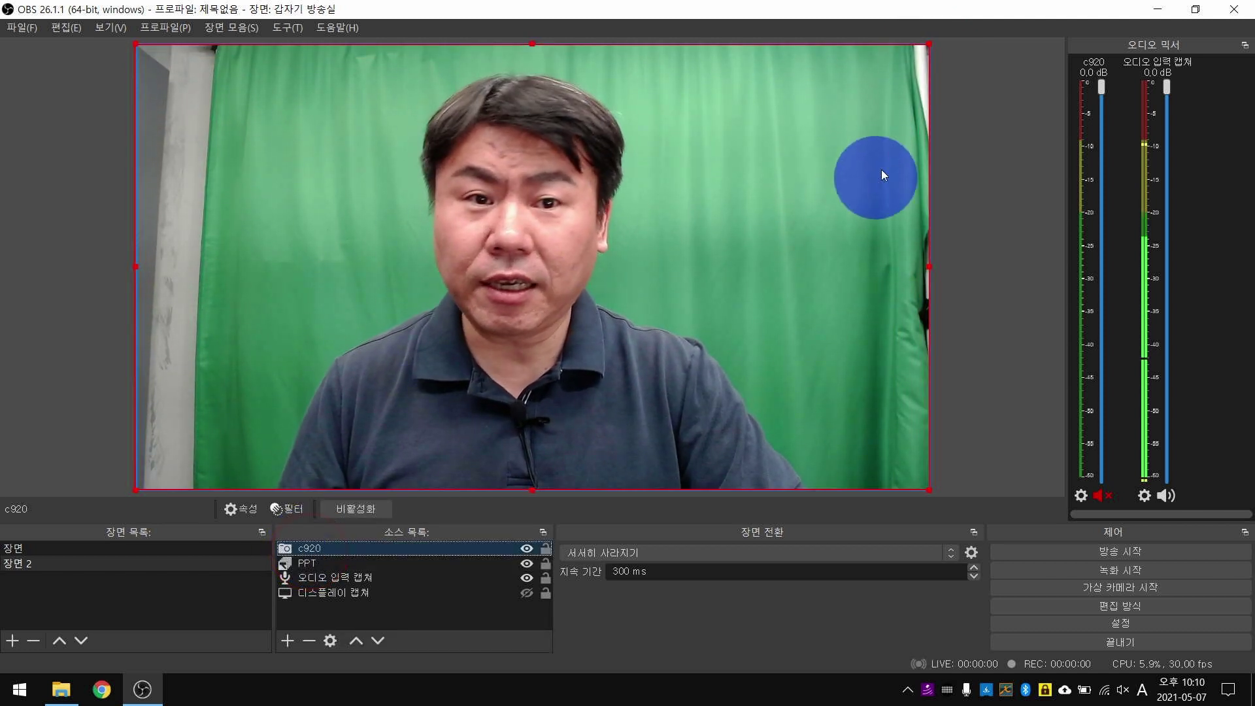
{"action": "left_click_drag", "start_coordinate": [930, 45], "coordinate": [252, 376]}
{"action": "left_click", "coordinate": [409, 360]}
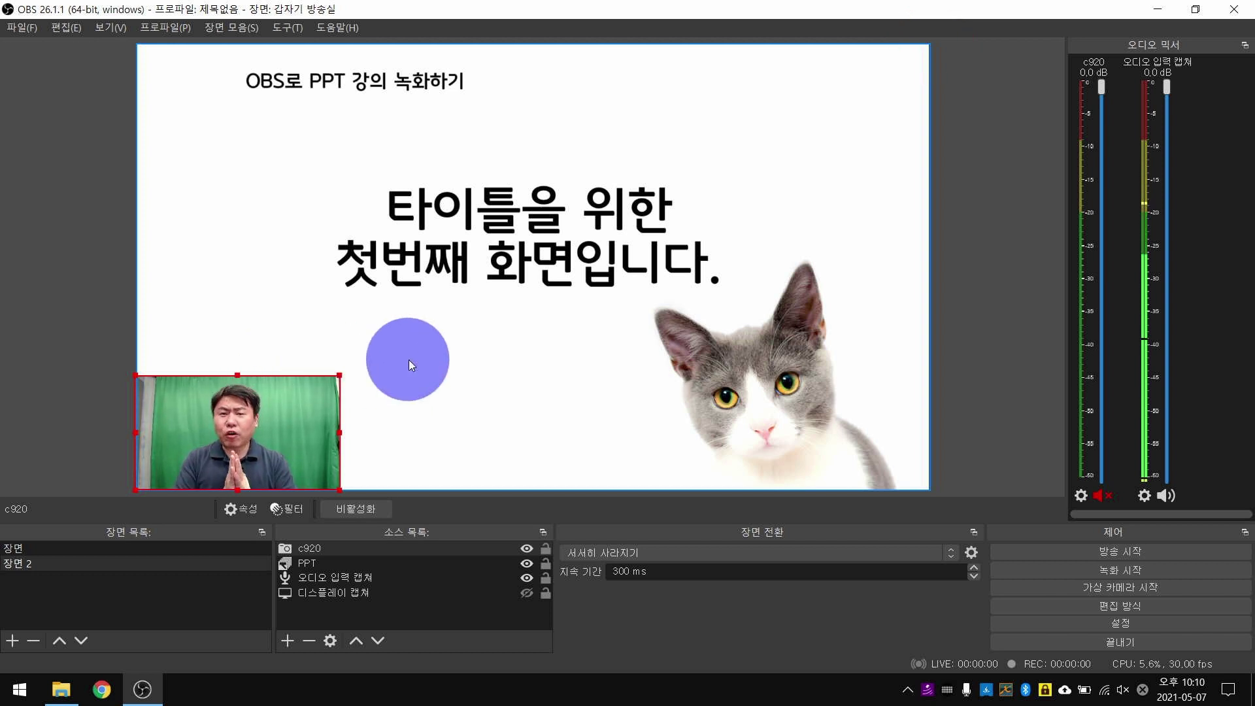
- Crop the right and left sides of the c920 overlay, including the wall beside the green screen, and move it back against the left edge
{"action": "key", "text": "super+Escape"}
{"action": "key", "text": "super+equal"}
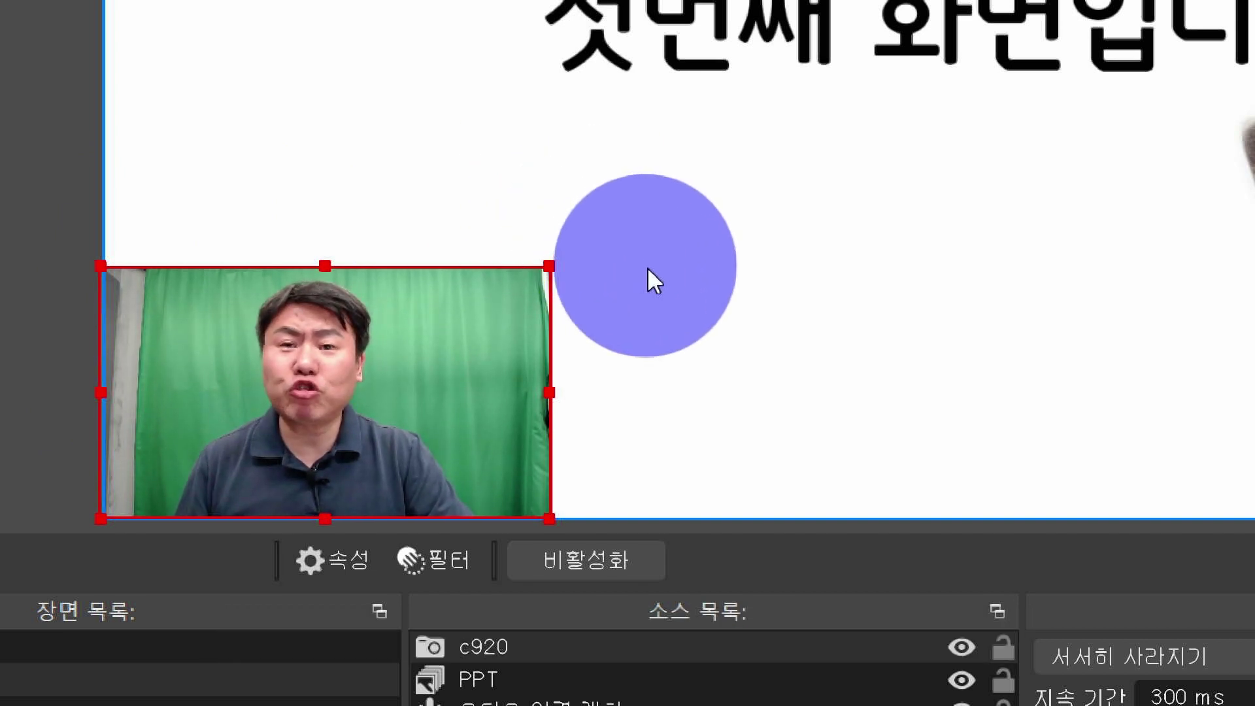
{"action": "left_click", "coordinate": [551, 395]}
{"action": "mouse_move", "coordinate": [551, 395]}
{"action": "left_mouse_down"}
{"action": "mouse_move", "coordinate": [508, 401]}
{"action": "mouse_move", "coordinate": [553, 405]}
{"action": "left_mouse_up"}
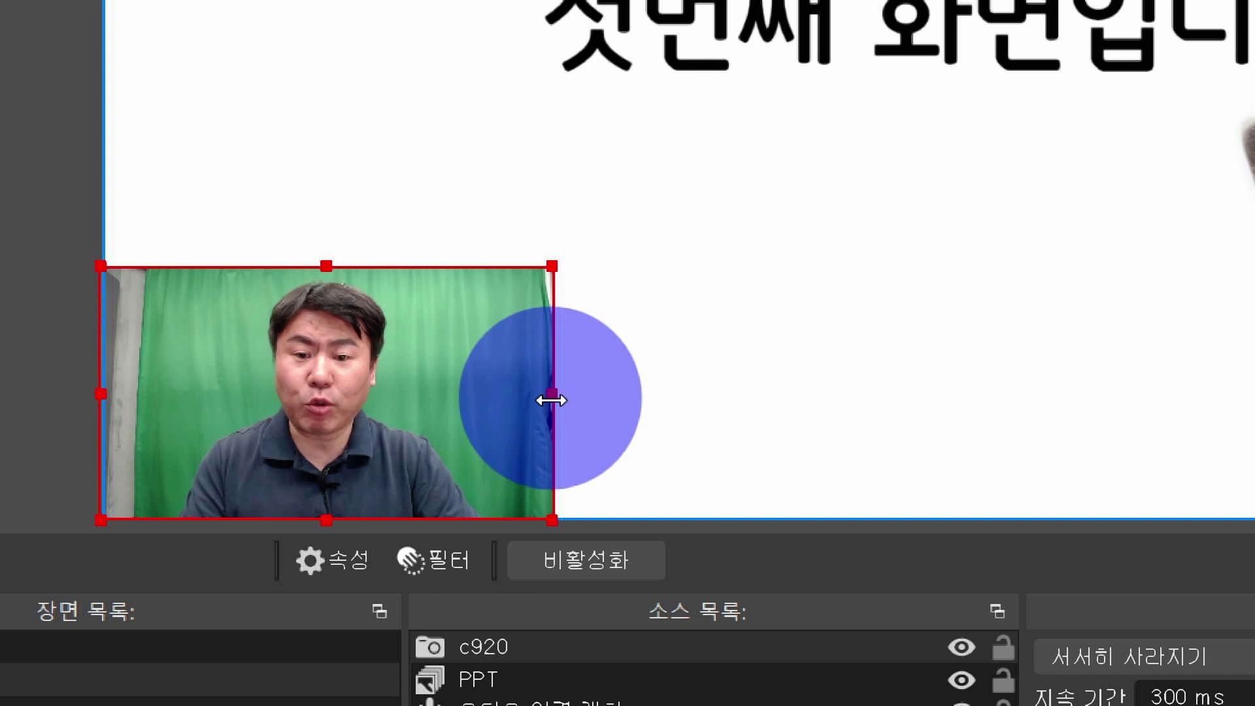
{"action": "left_click_drag", "start_coordinate": [554, 394], "coordinate": [503, 401]}
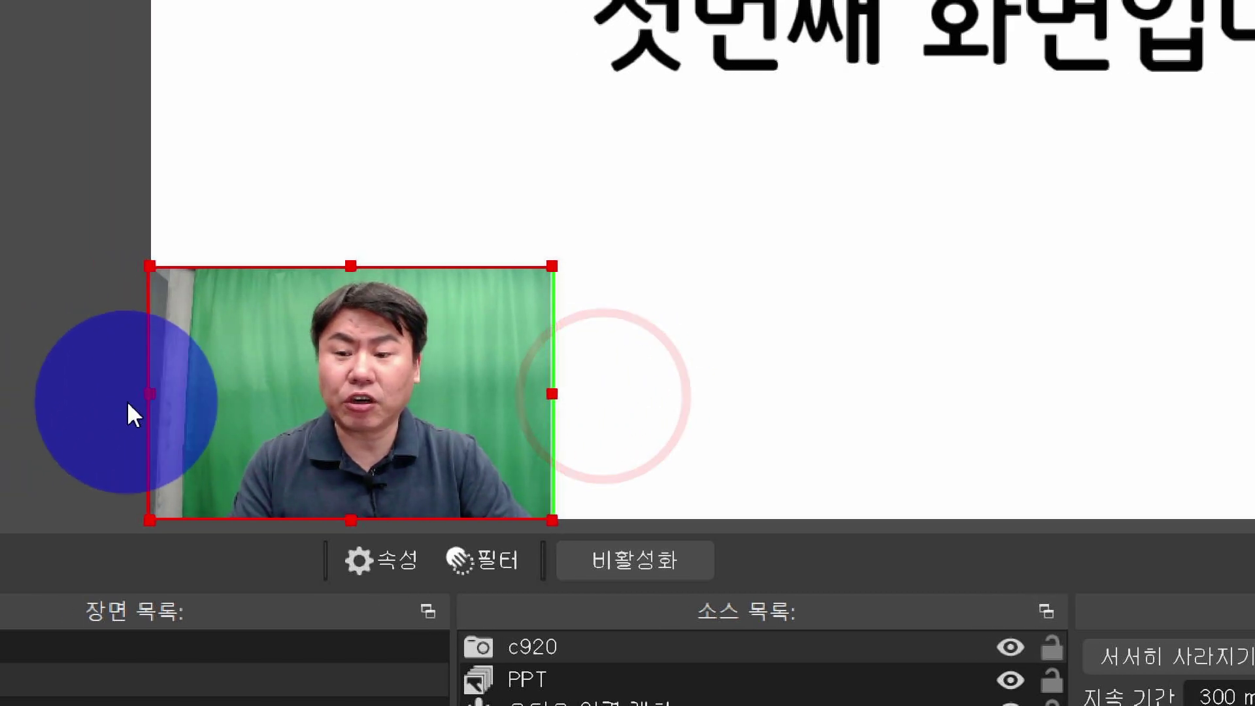
{"action": "left_click_drag", "start_coordinate": [101, 393], "coordinate": [219, 395]}
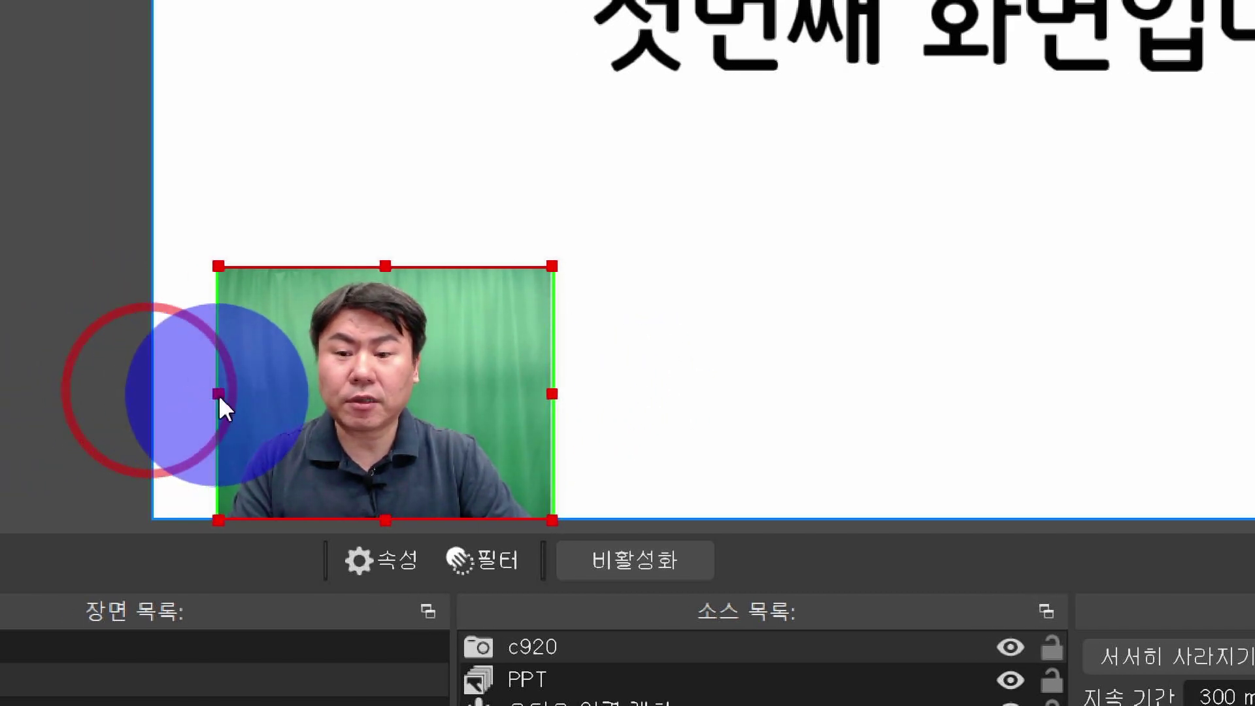
{"action": "left_click_drag", "start_coordinate": [374, 397], "coordinate": [311, 399]}
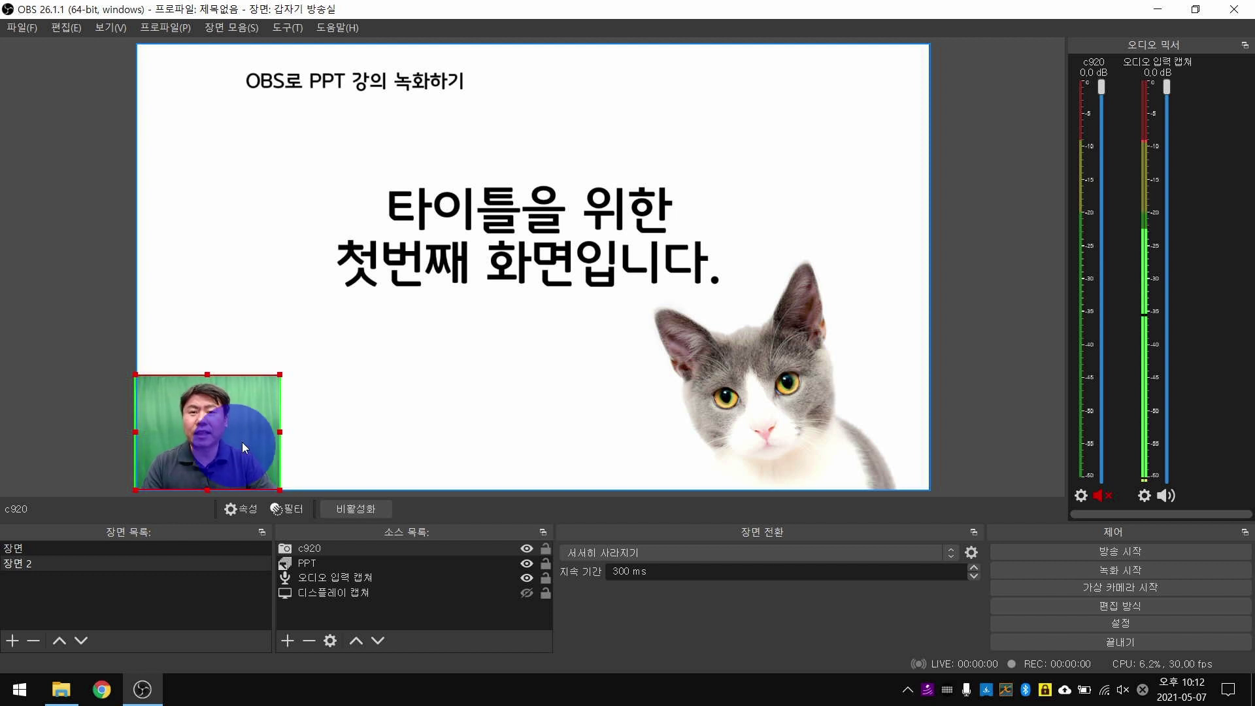
- Restore the cropped sides of the c920 overlay to its full frame in the lower-left corner of the canvas
{"action": "left_click_drag", "start_coordinate": [252, 442], "coordinate": [244, 435]}
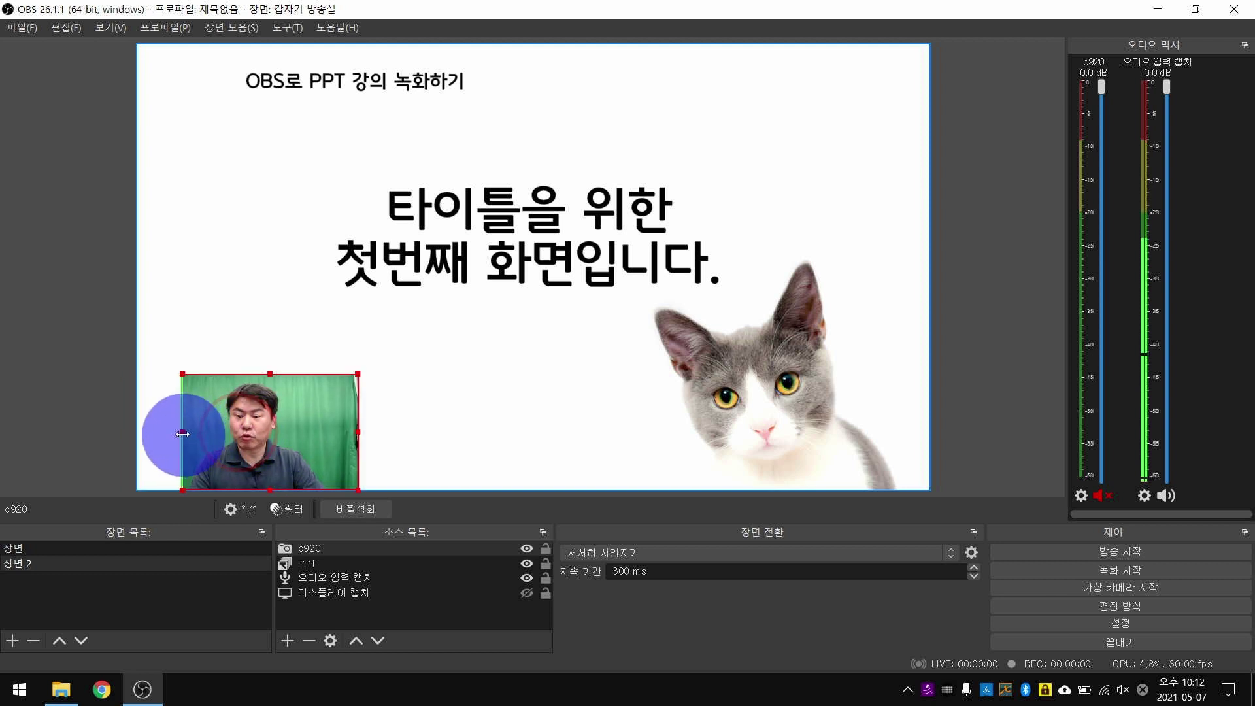
{"action": "left_click_drag", "start_coordinate": [162, 434], "coordinate": [135, 434]}
- Open the filter settings of the c920 camera source
{"action": "key", "text": "super+equal"}
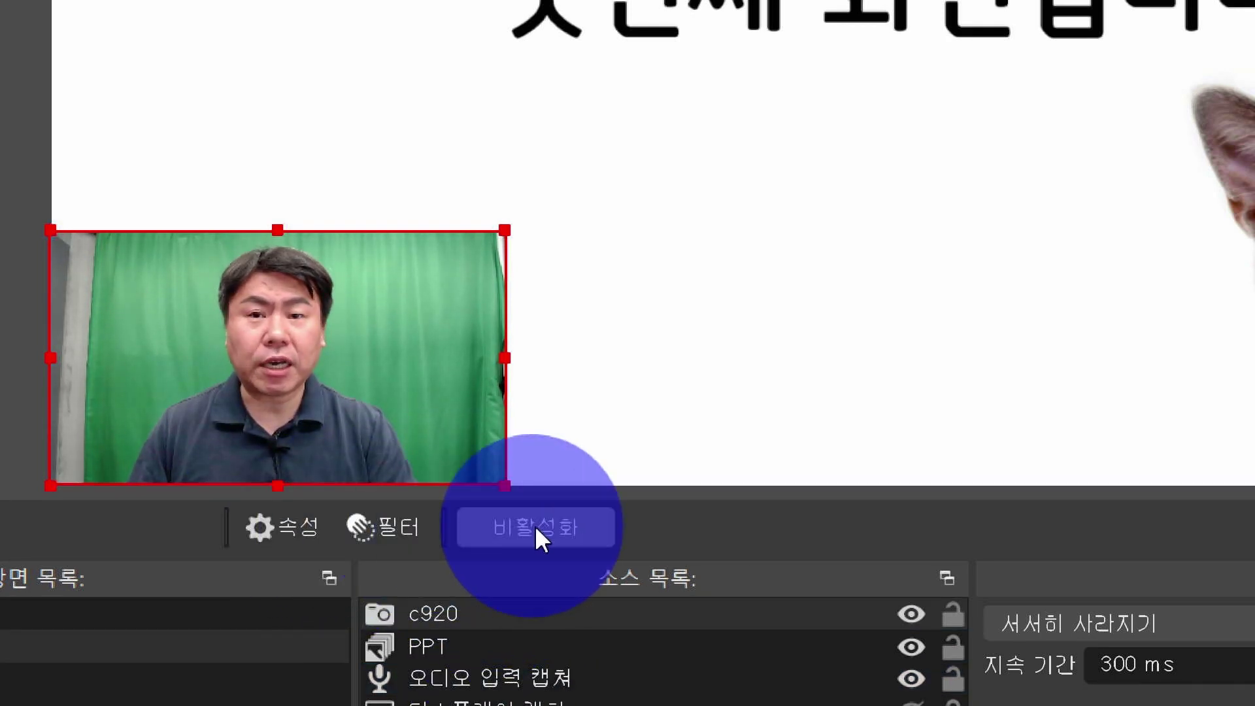
{"action": "left_click", "coordinate": [363, 338]}
{"action": "left_click", "coordinate": [387, 532]}
{"action": "key", "text": "super+Escape"}
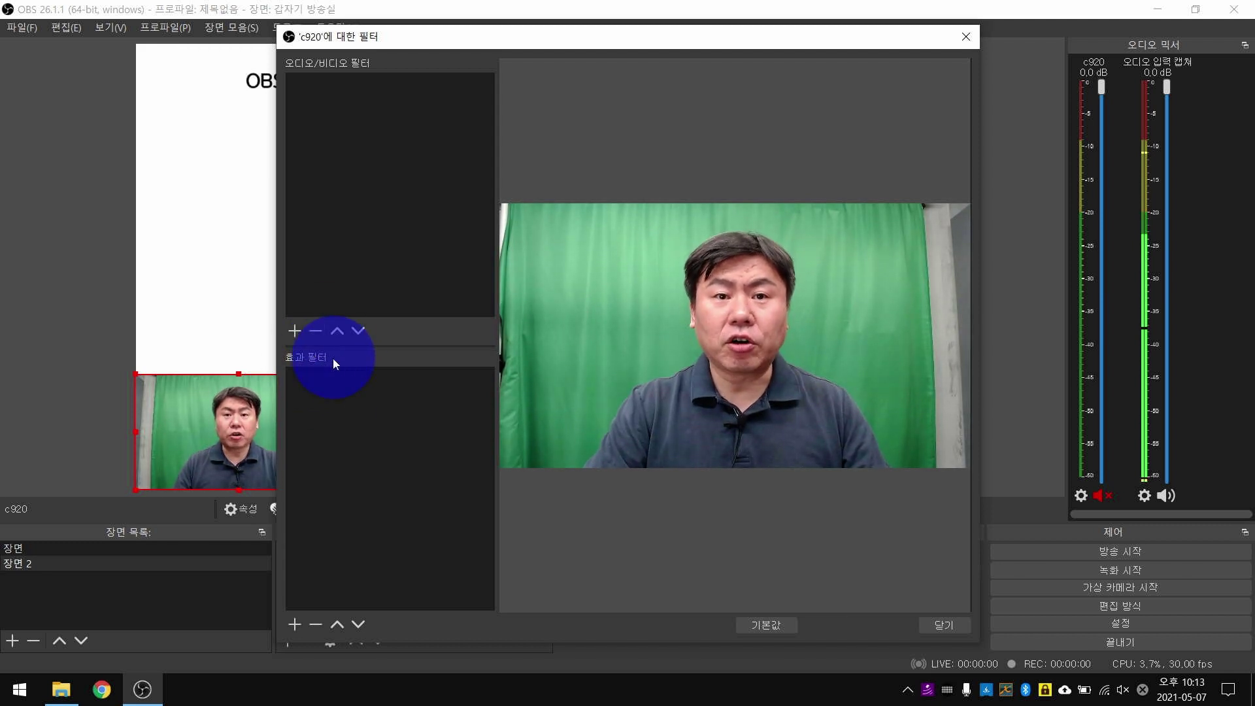
- Switch to File Explorer and examine the mask images mask circle.jpg and mask_star.jpg in the misc folder, then return to OBS
{"action": "left_click", "coordinate": [61, 687]}
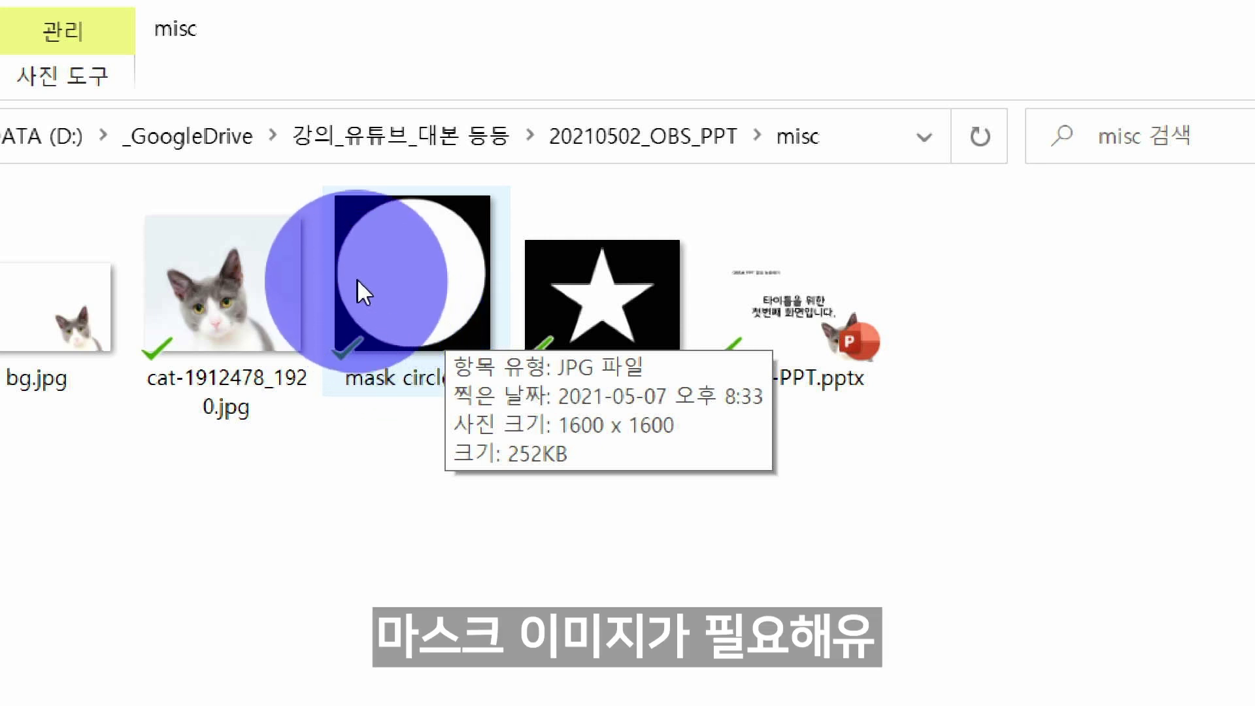
{"action": "left_click", "coordinate": [621, 307]}
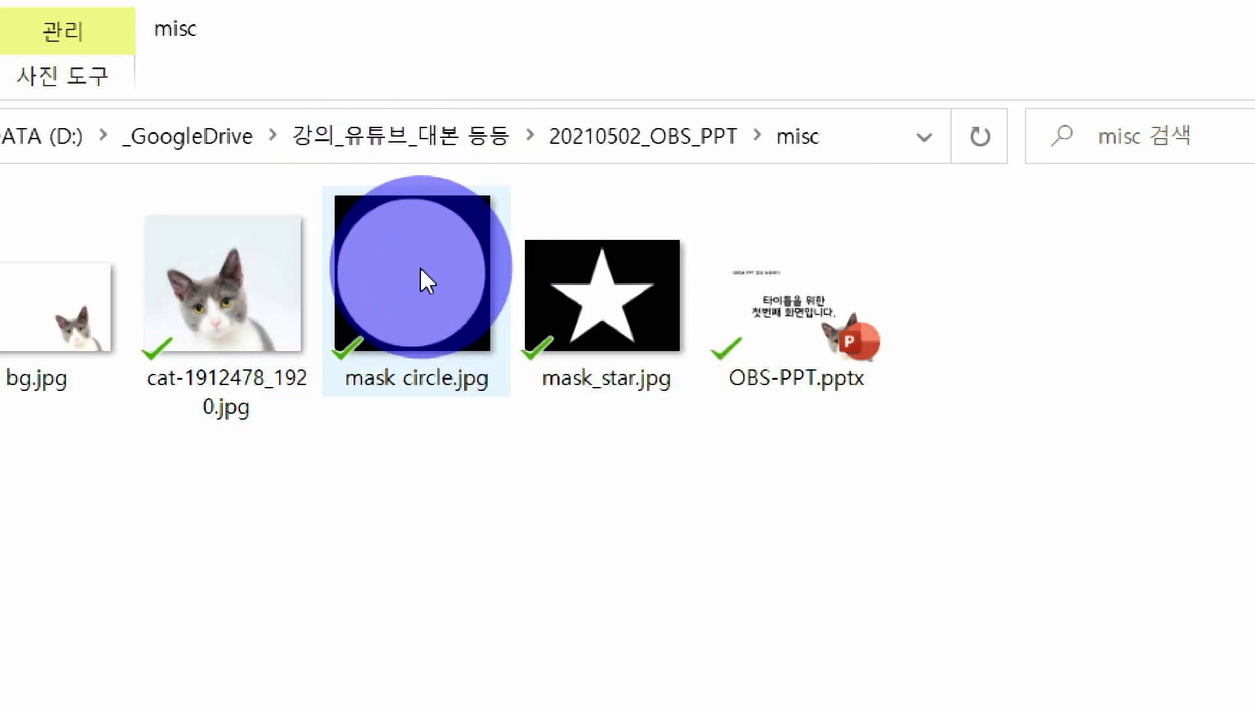
{"action": "key", "text": "super+Escape"}
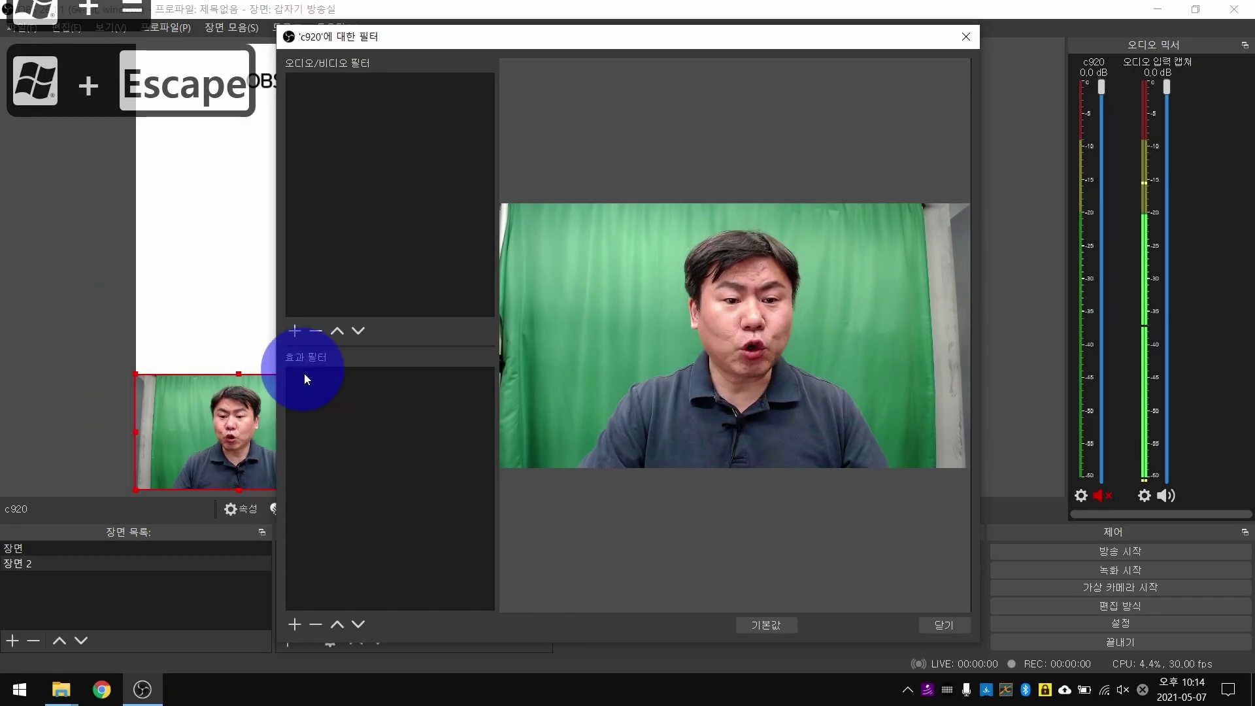
- Add an 이미지 마스크/혼합 (image mask/blend) effect filter with its default name to the c920 source
{"action": "left_click", "coordinate": [295, 625]}
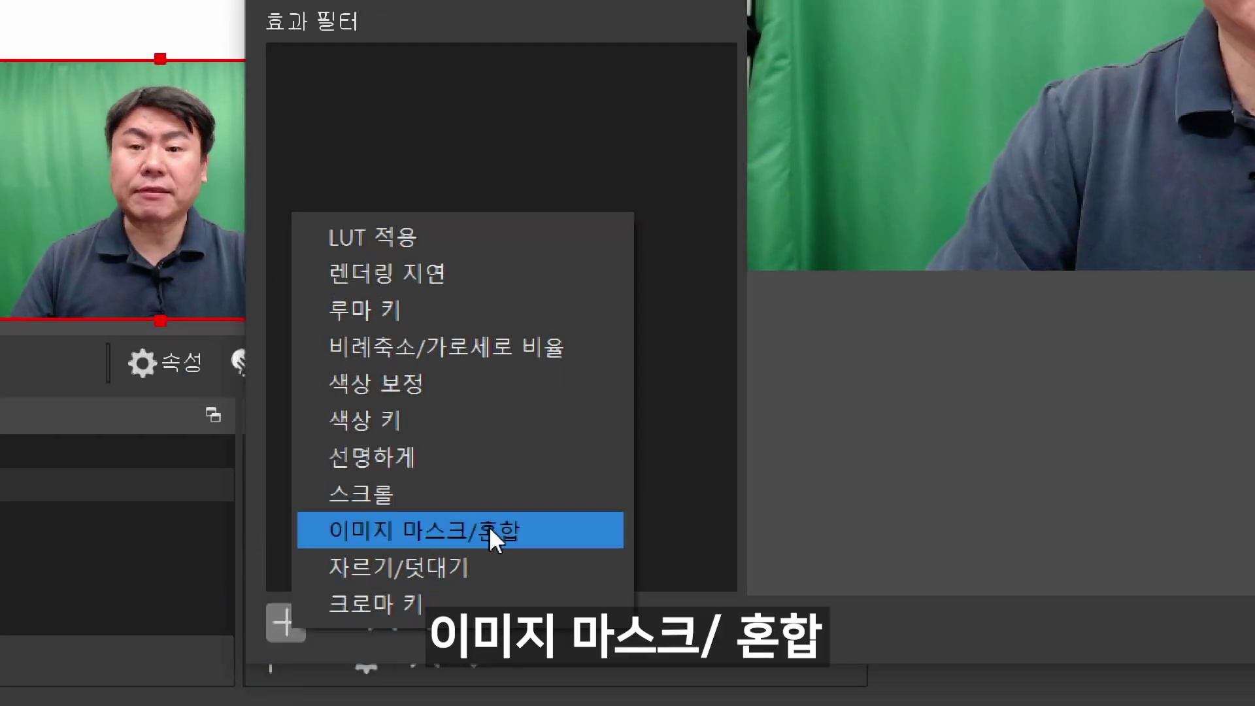
{"action": "left_click", "coordinate": [515, 531]}
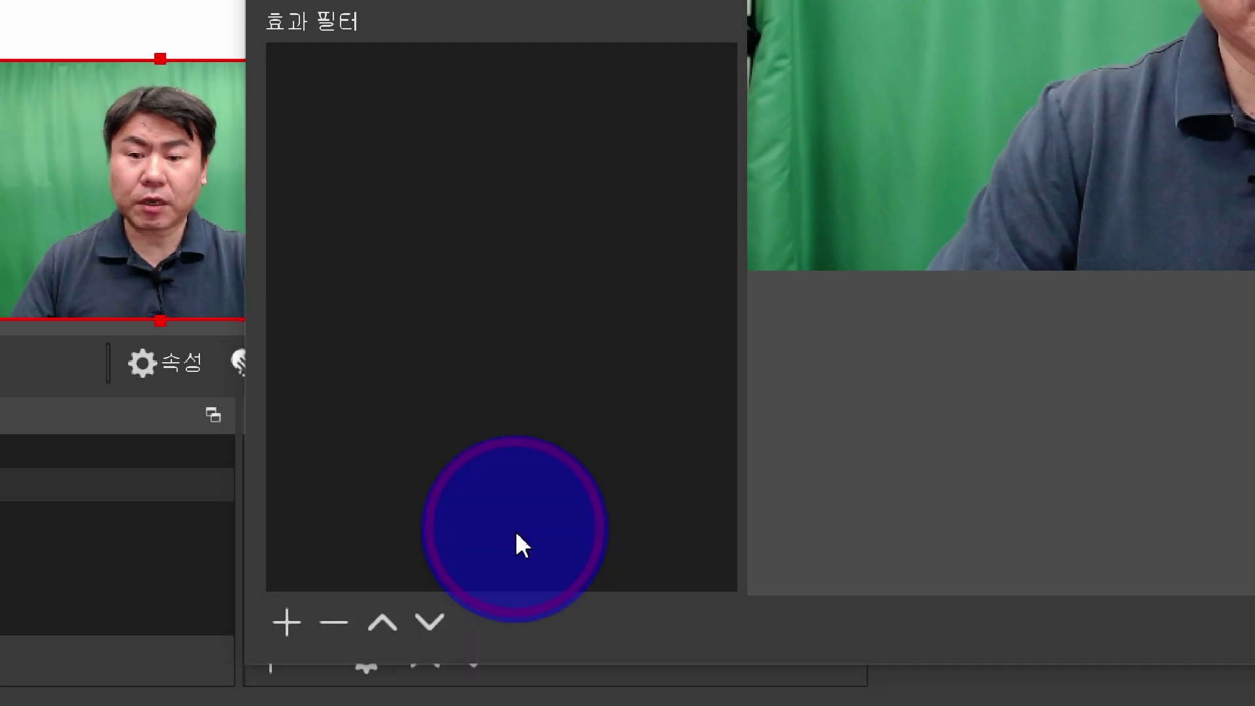
{"action": "key", "text": "super+Escape"}
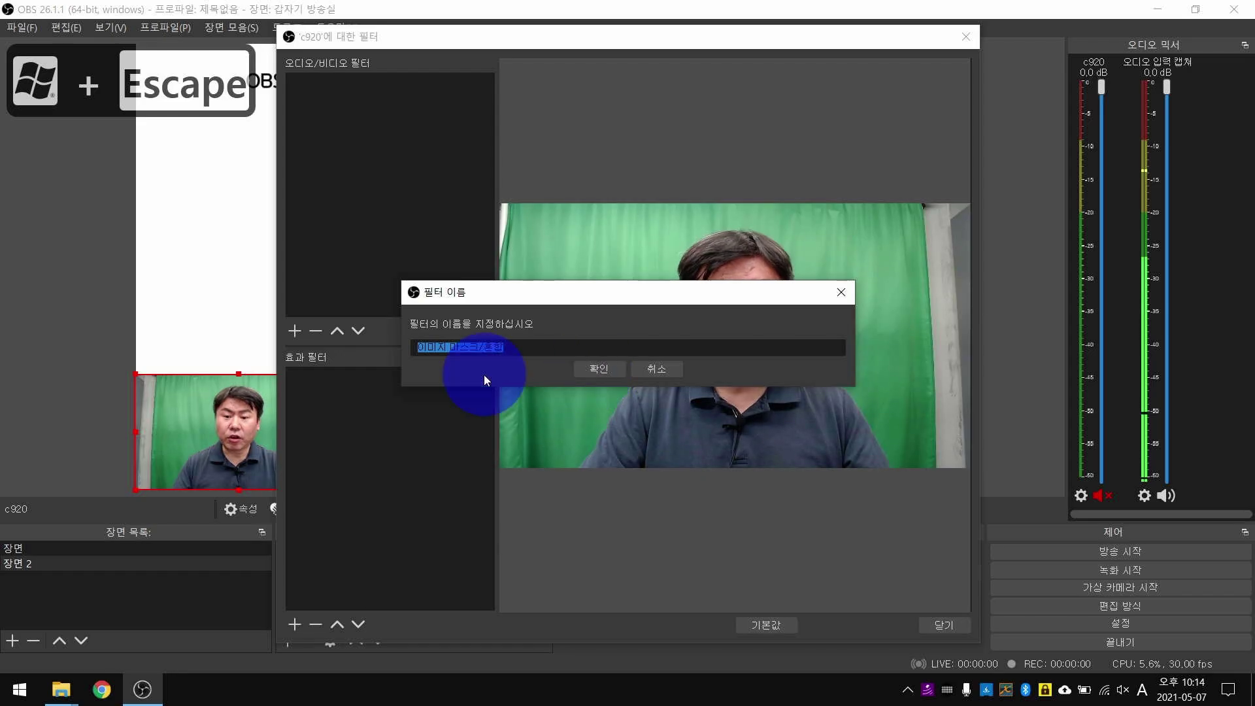
{"action": "left_click", "coordinate": [594, 368]}
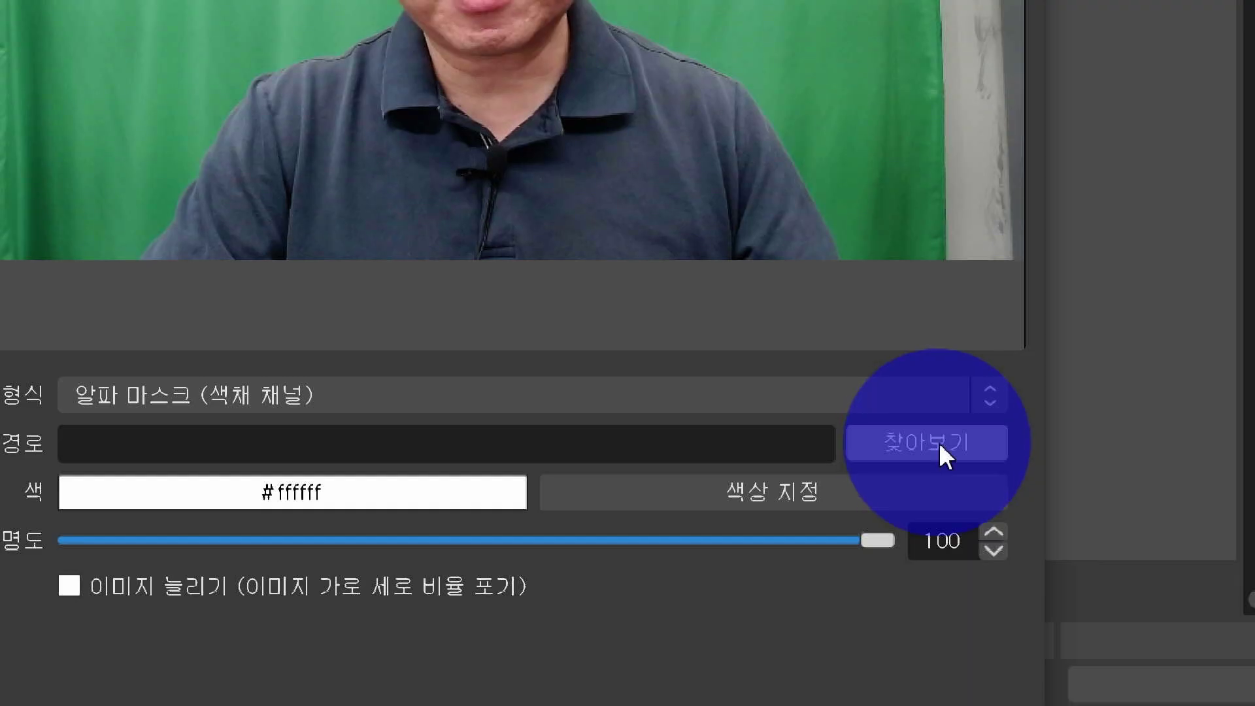
- Load mask circle.jpg as the filter's mask image, close the filters and shift the round camera overlay slightly up and left
{"action": "left_click", "coordinate": [940, 450]}
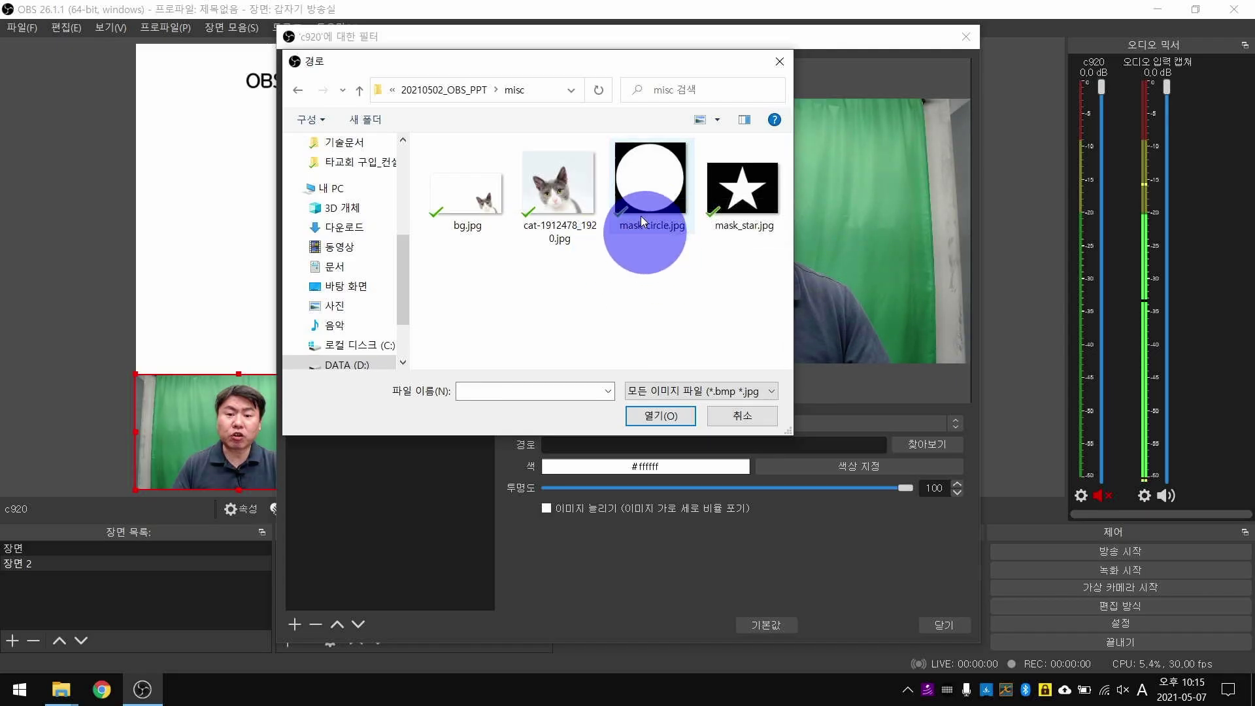
{"action": "double_click", "coordinate": [647, 182]}
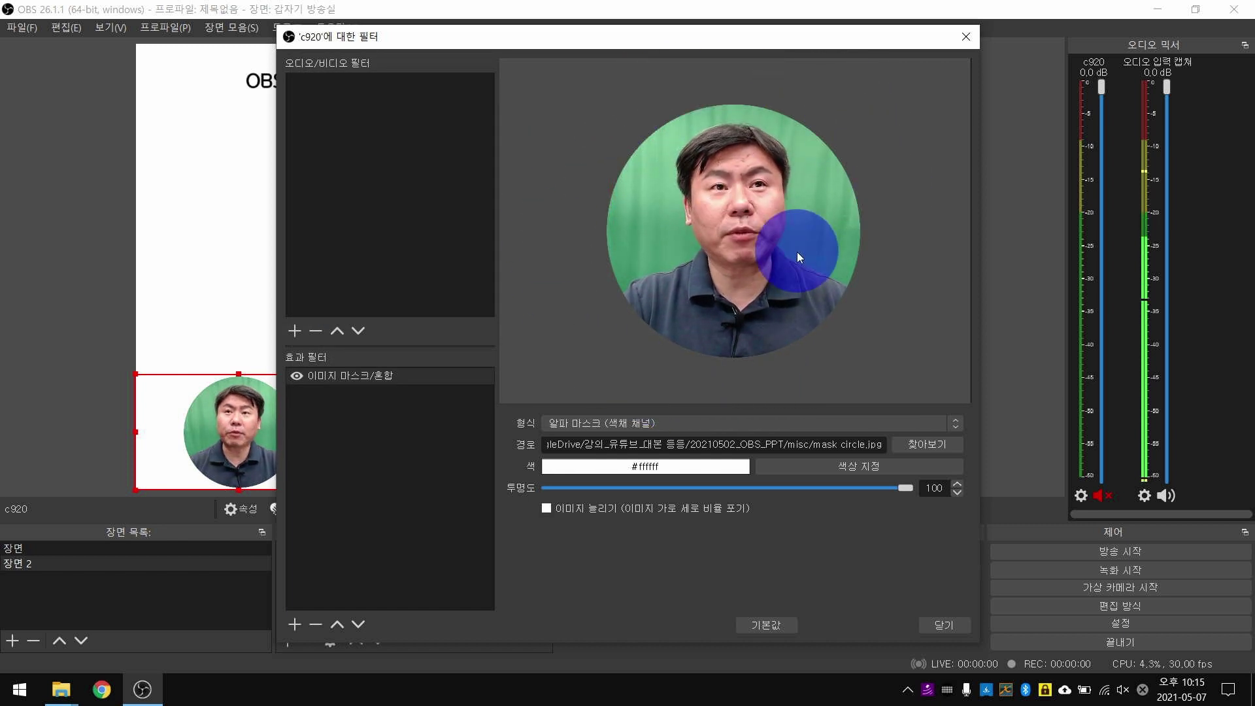
{"action": "left_click", "coordinate": [943, 626]}
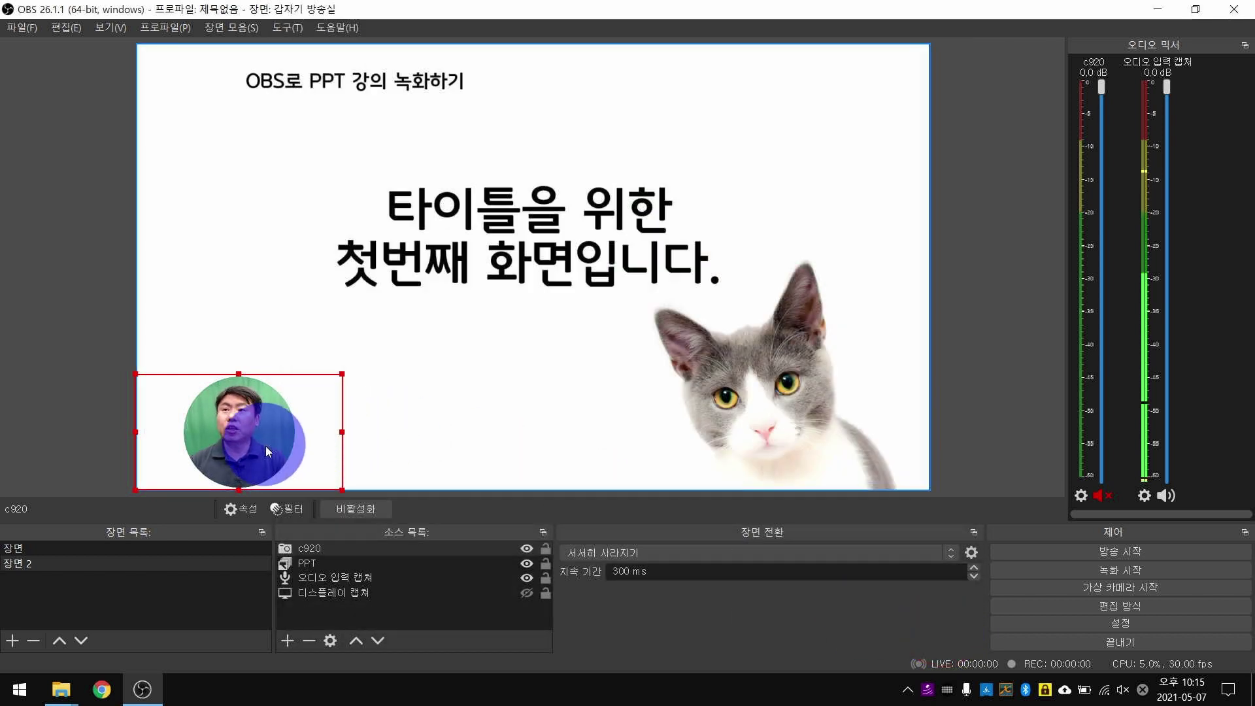
{"action": "mouse_move", "coordinate": [244, 443]}
{"action": "left_mouse_down"}
{"action": "mouse_move", "coordinate": [228, 443]}
{"action": "mouse_move", "coordinate": [231, 427]}
{"action": "left_mouse_up"}
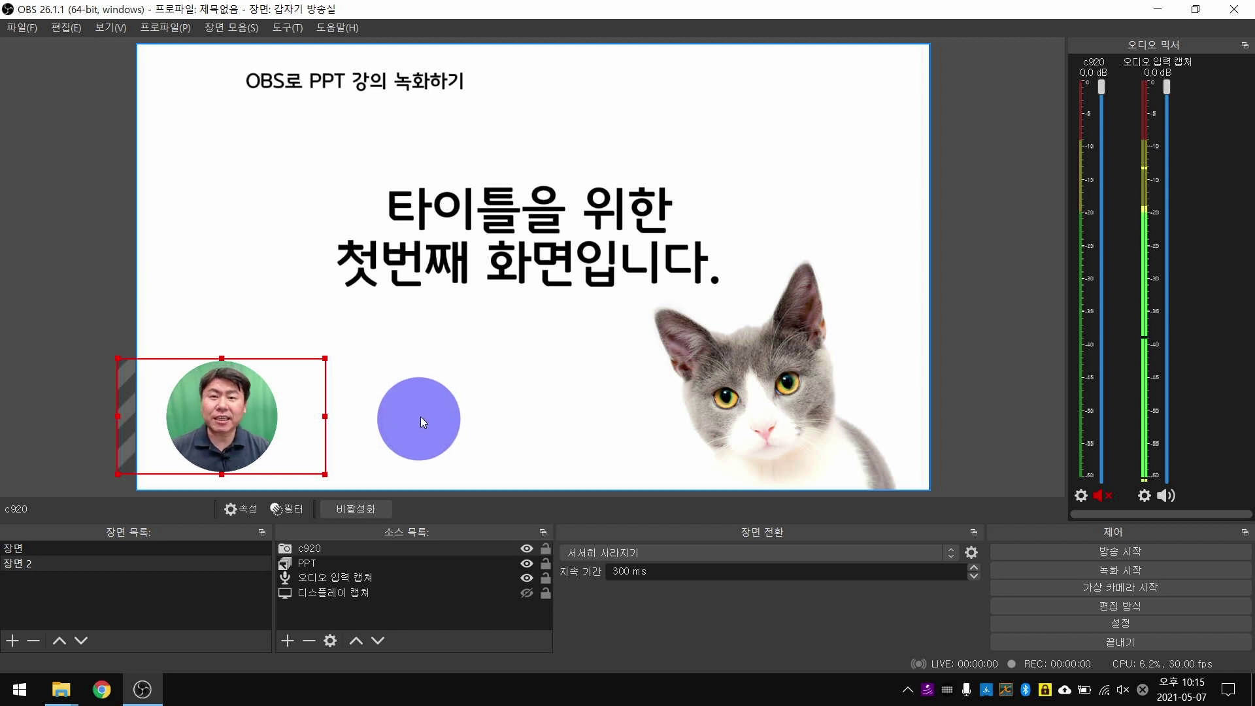
- Change the c920 mask filter's image to mask_star.jpg and close the filters
{"action": "left_click", "coordinate": [301, 510]}
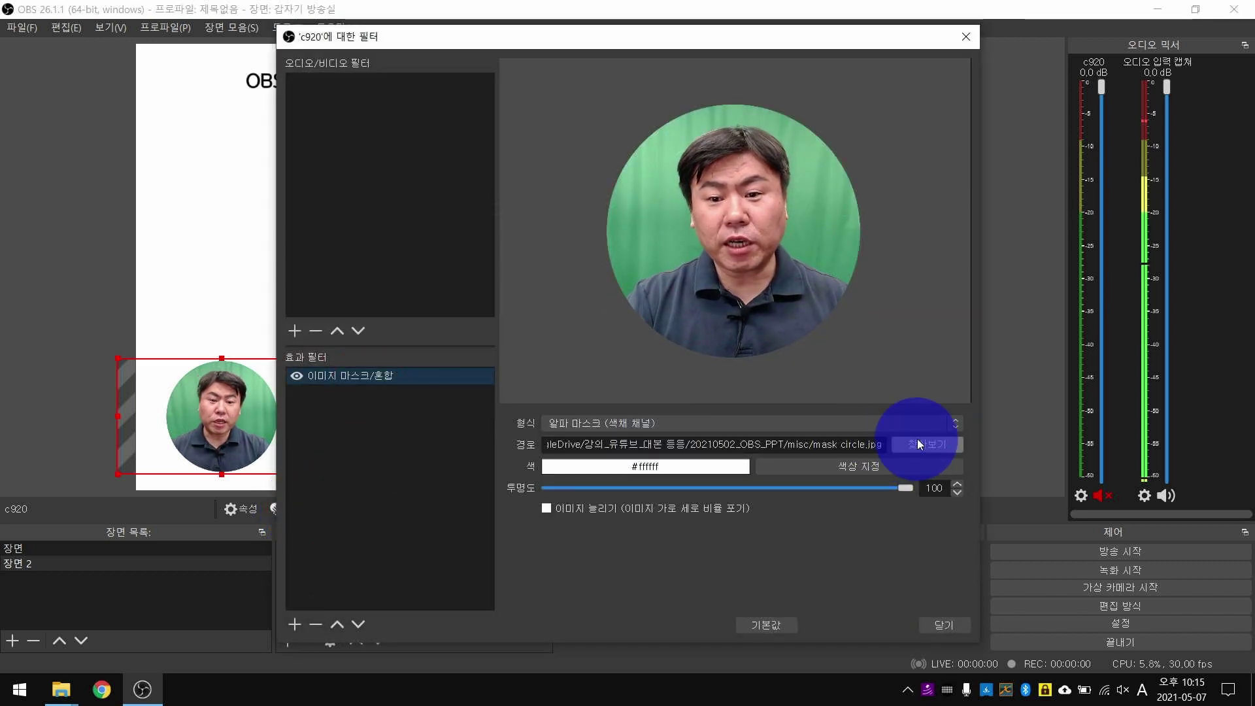
{"action": "left_click", "coordinate": [919, 446]}
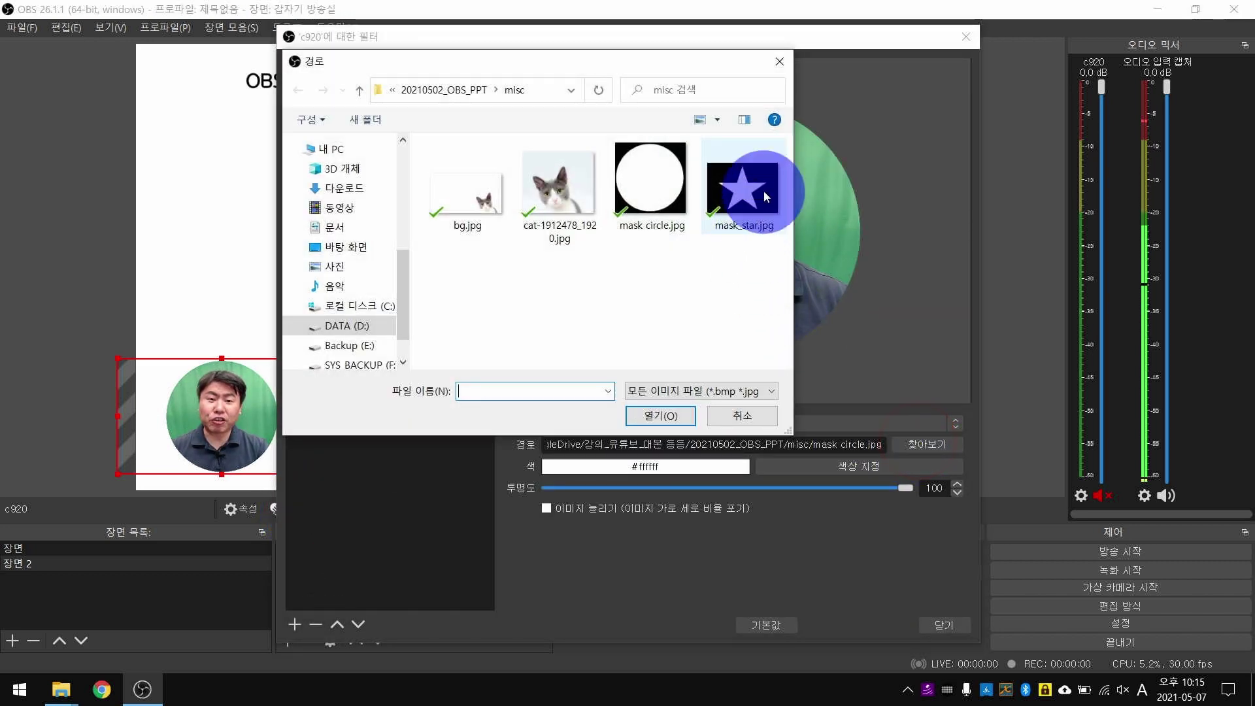
{"action": "double_click", "coordinate": [752, 191]}
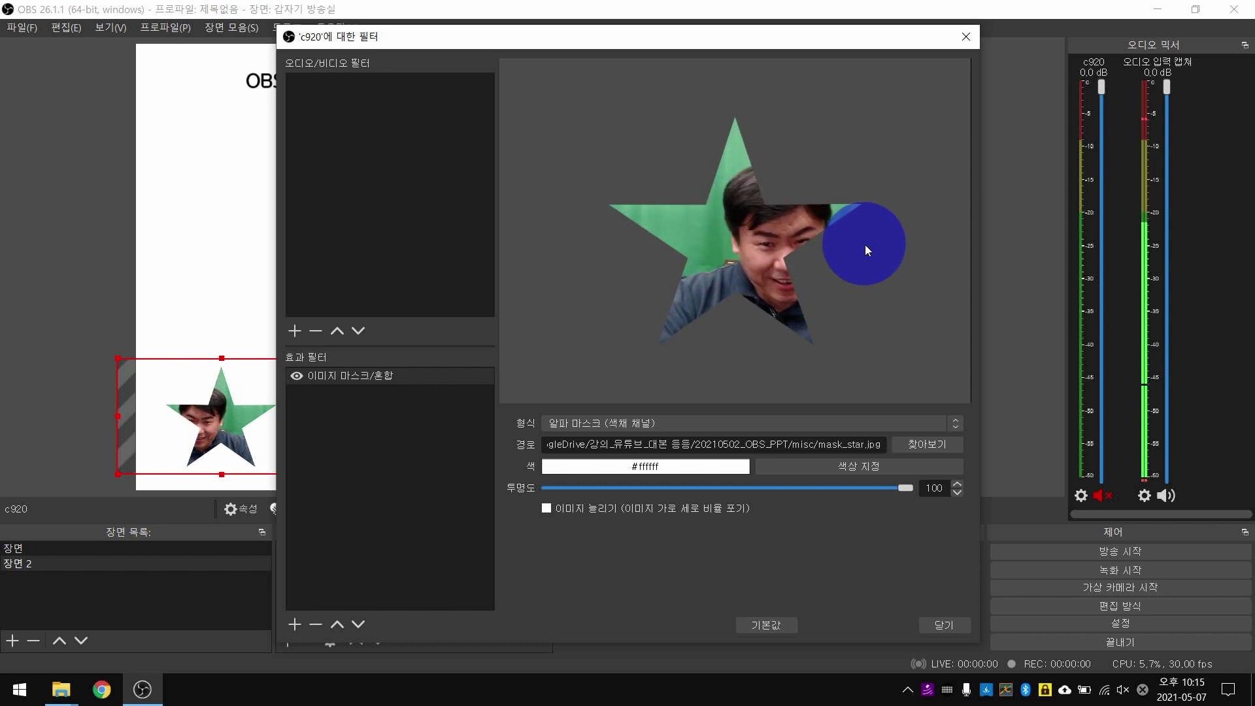
{"action": "left_click", "coordinate": [954, 626]}
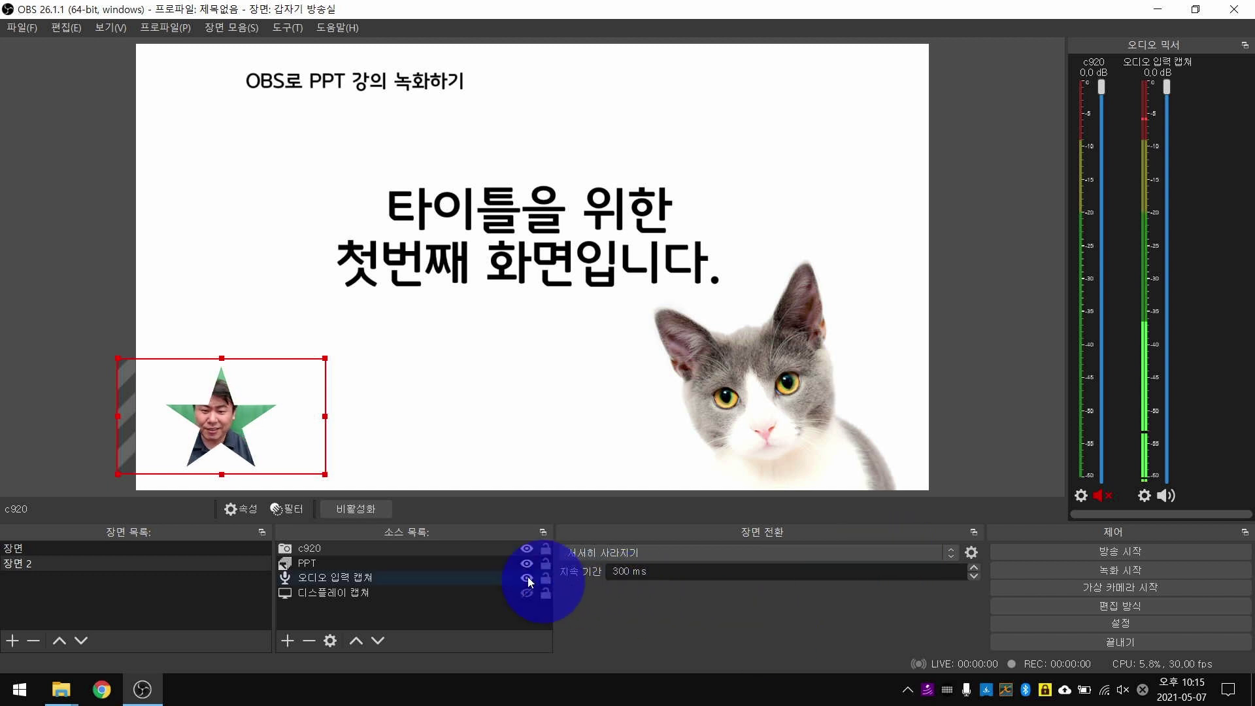
- Set the c920 mask filter's image back to mask circle.jpg and close the filters
{"action": "left_click", "coordinate": [291, 510]}
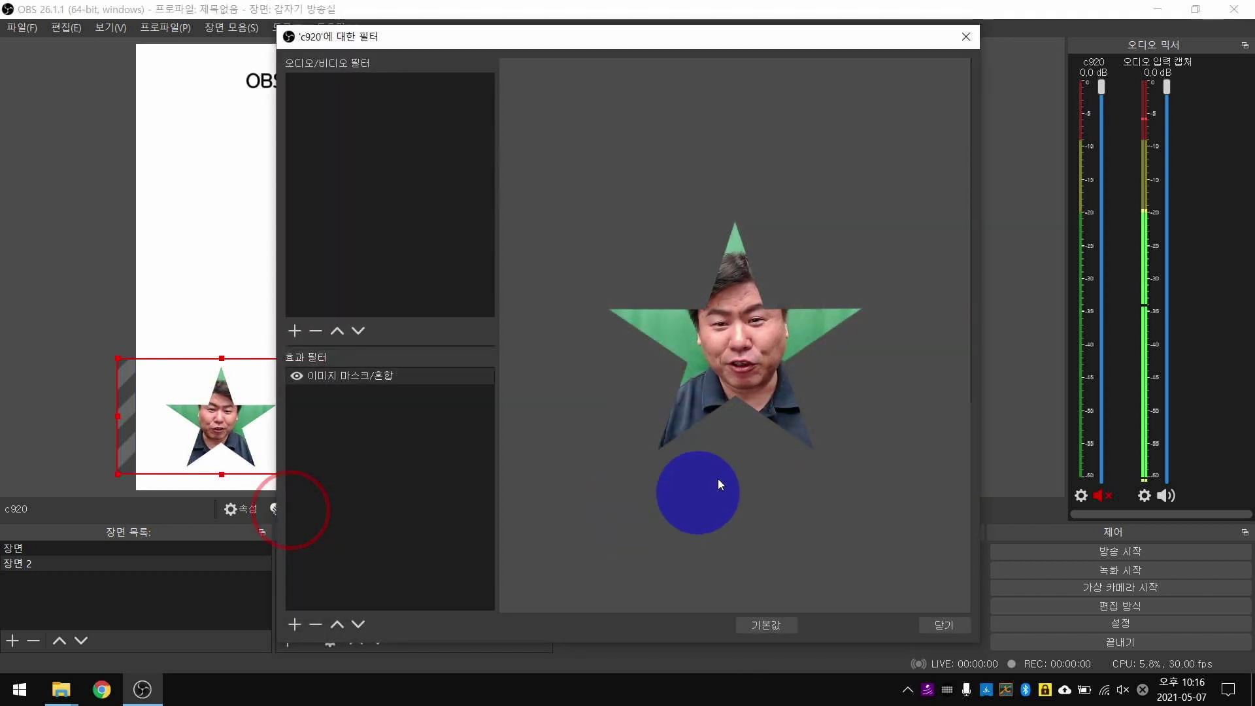
{"action": "left_click", "coordinate": [356, 376]}
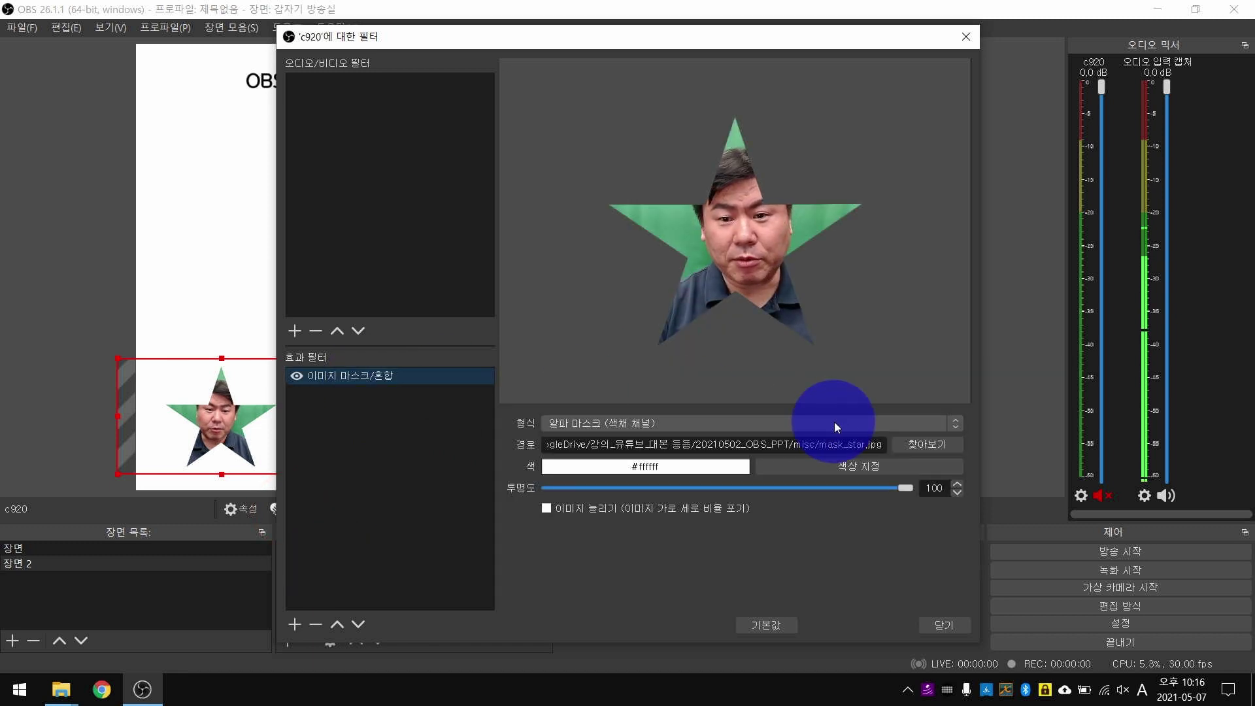
{"action": "left_click", "coordinate": [912, 440]}
{"action": "double_click", "coordinate": [665, 204]}
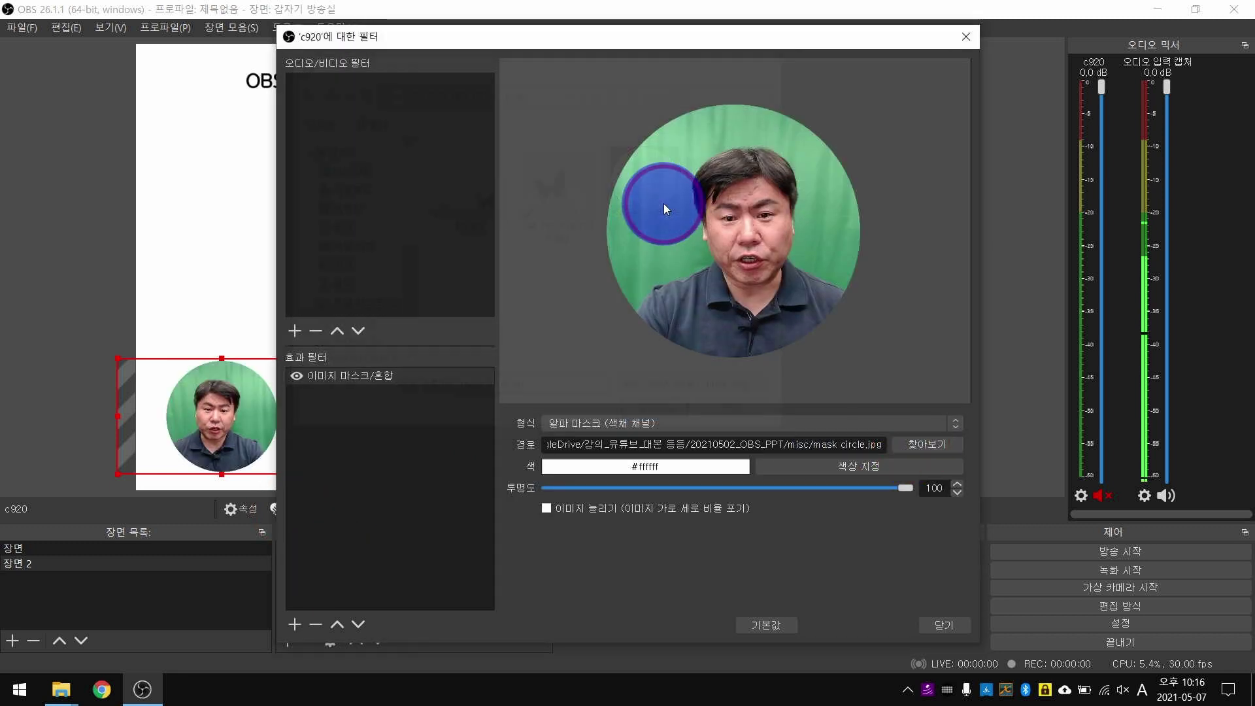
{"action": "left_click", "coordinate": [941, 625]}
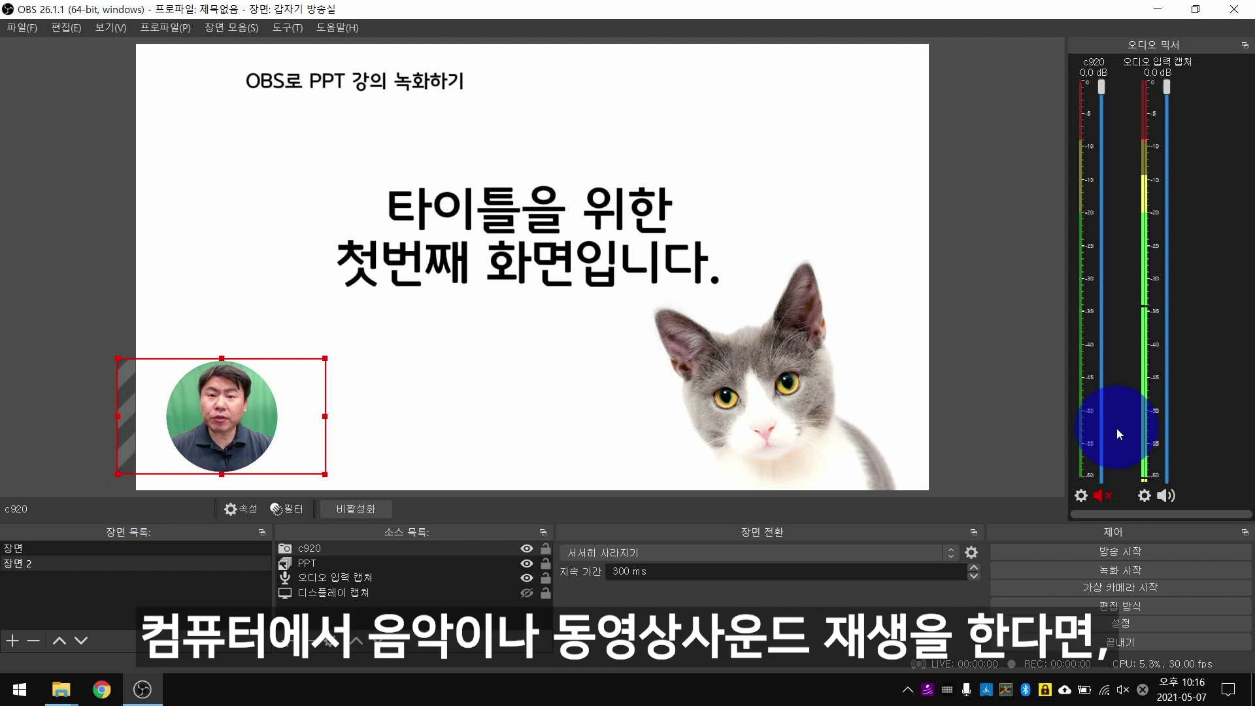
- In the audio settings, set 데스크탑 오디오 (desktop audio) to 기본 장치 (default device) and confirm
{"action": "left_click", "coordinate": [1124, 623]}
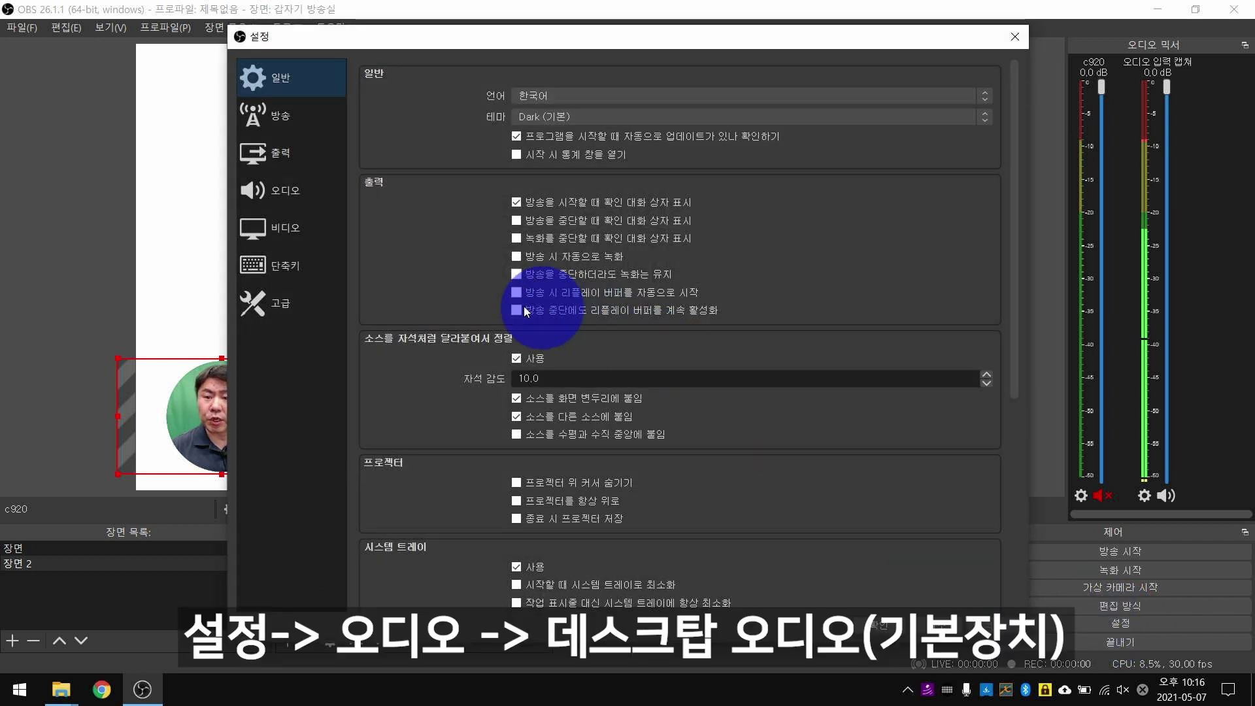
{"action": "left_click", "coordinate": [272, 204]}
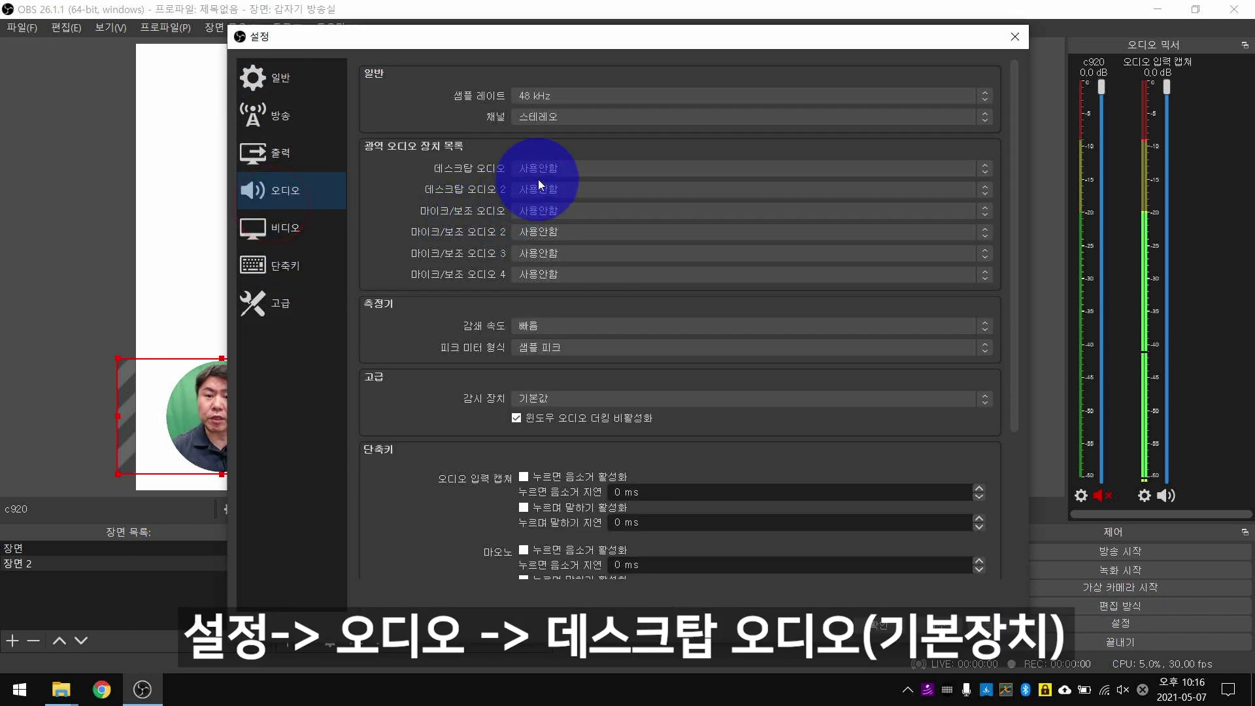
{"action": "left_click", "coordinate": [556, 168]}
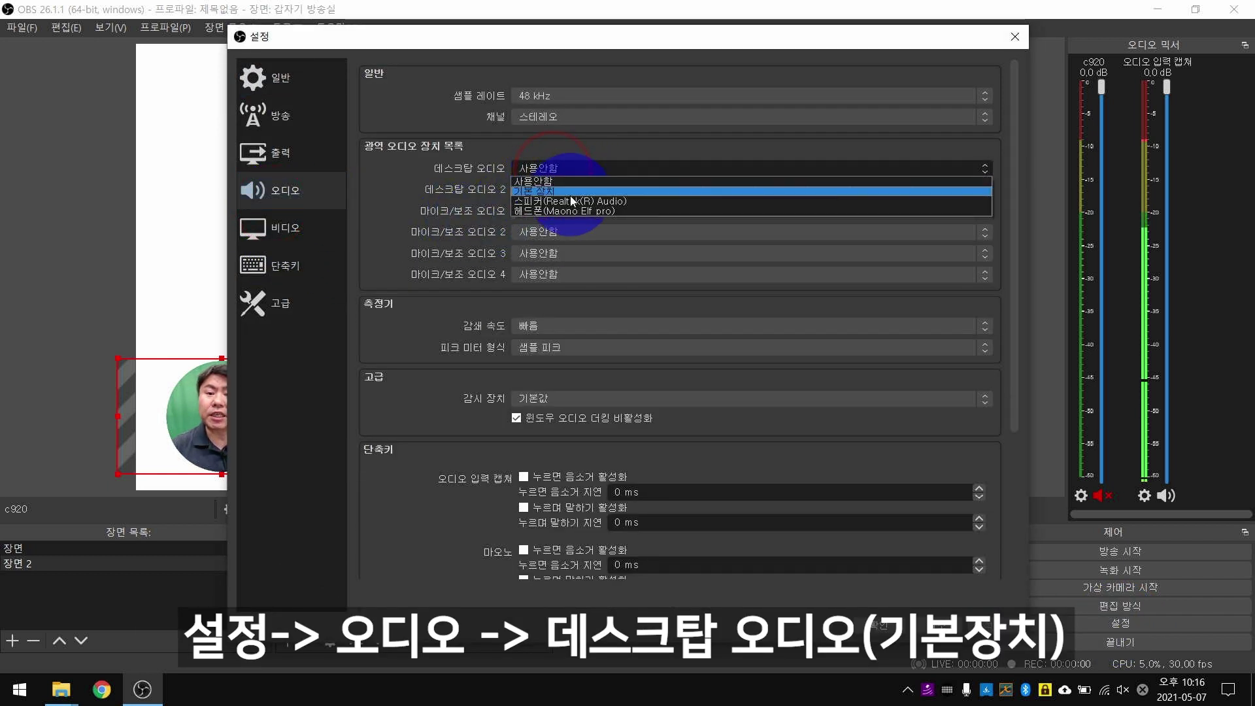
{"action": "left_click", "coordinate": [570, 191]}
{"action": "left_click", "coordinate": [876, 625]}
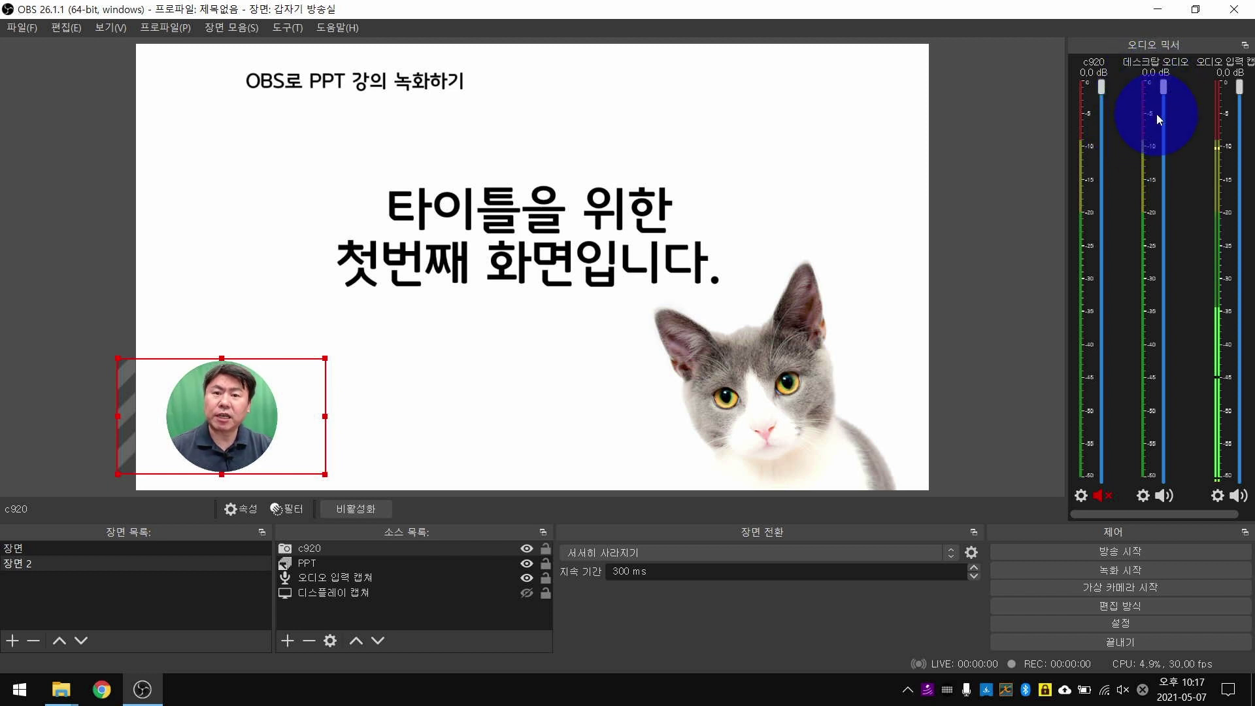
{"action": "mouse_move", "coordinate": [1164, 87]}
{"action": "left_mouse_down"}
{"action": "mouse_move", "coordinate": [1169, 269]}
{"action": "mouse_move", "coordinate": [1164, 87]}
{"action": "left_mouse_up"}
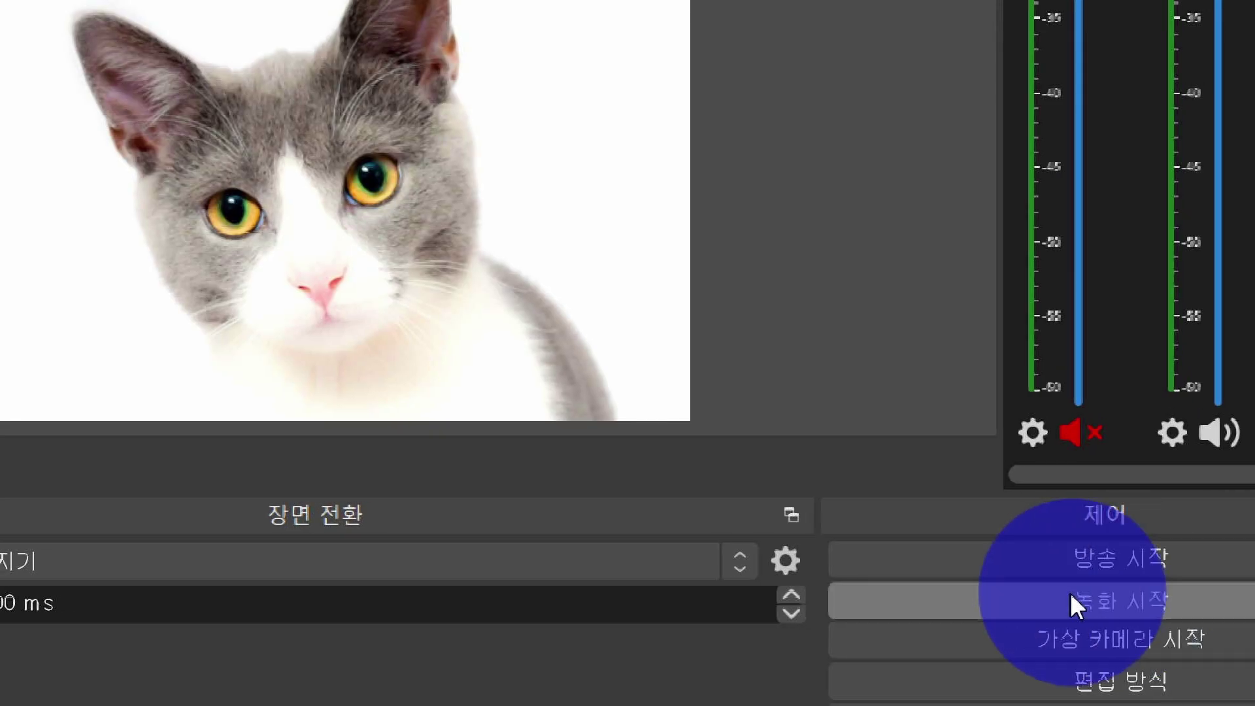
- Start recording the lecture
{"action": "left_click", "coordinate": [1137, 603]}
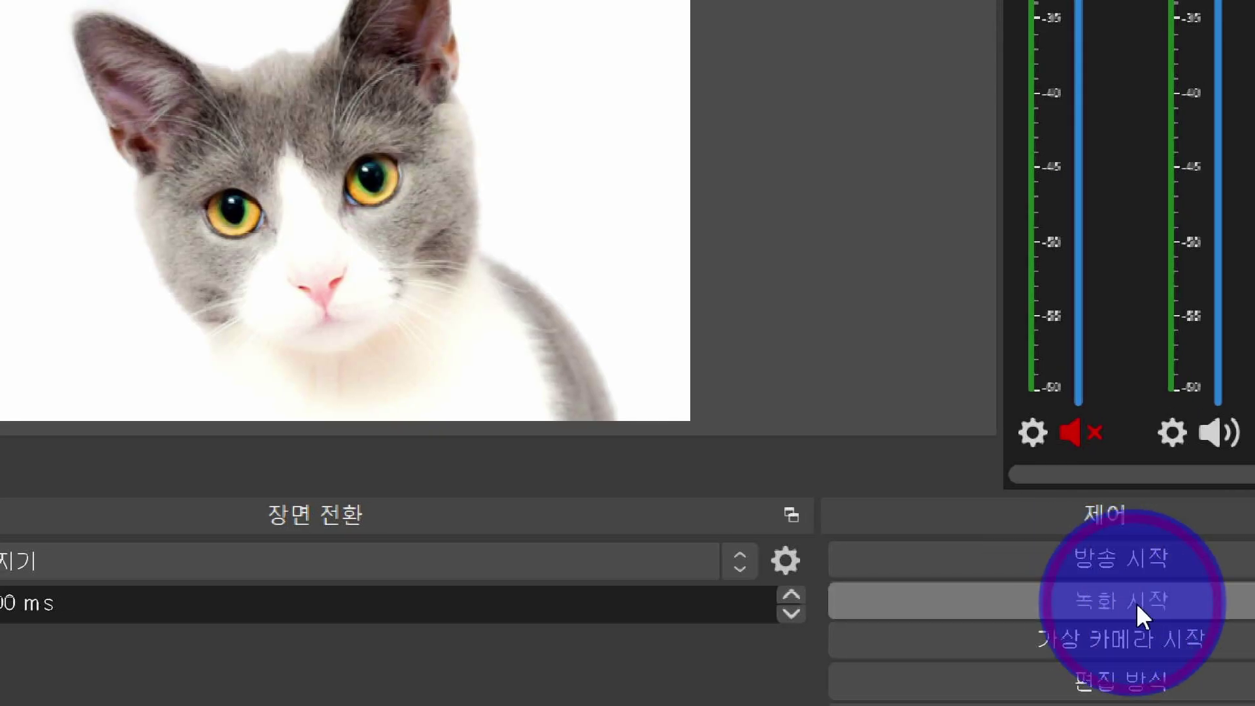
- Present the slides through to the closing slide, going back once from the third to the second, and stop the recording
{"action": "key", "text": "super+Escape"}
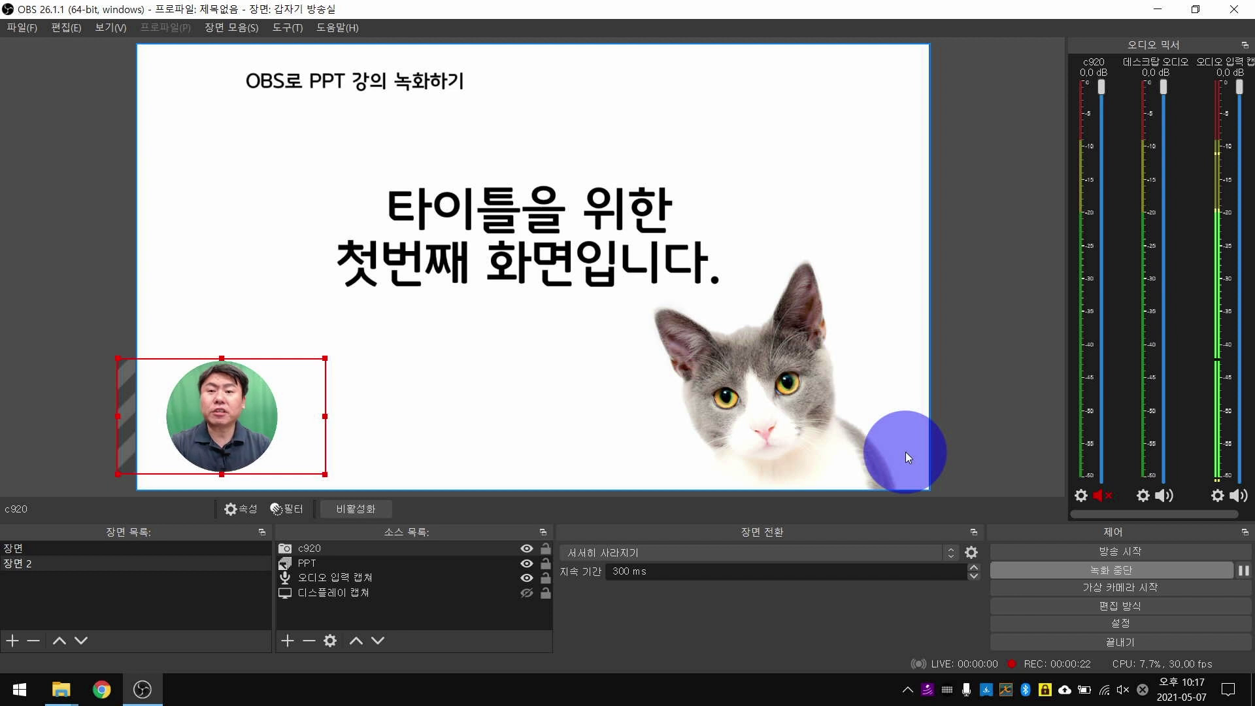
{"action": "key", "text": "F2"}
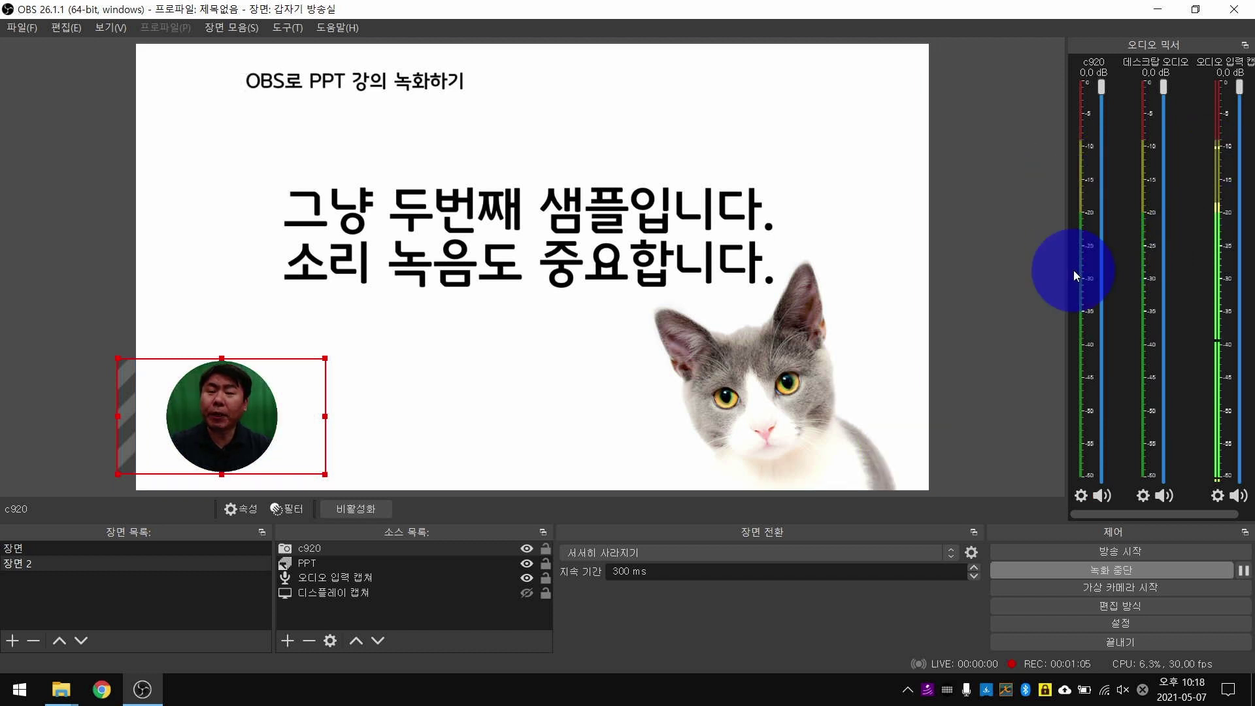
{"action": "left_click", "coordinate": [1097, 172]}
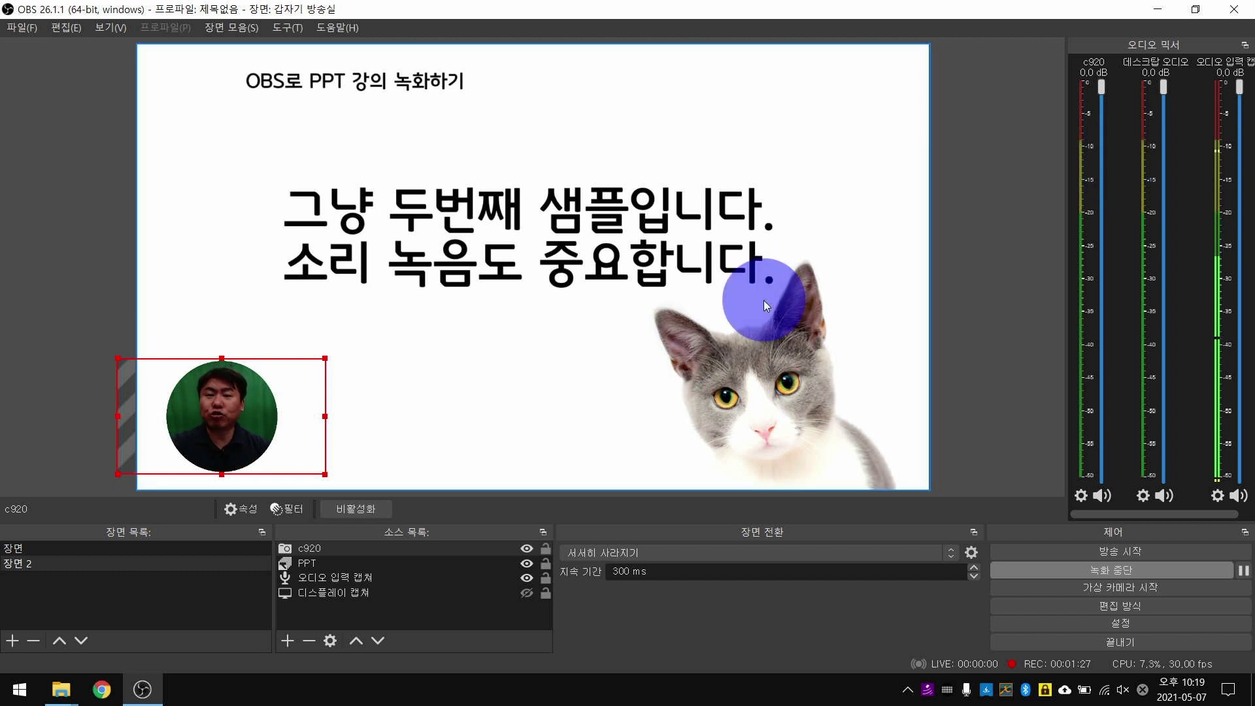
{"action": "key", "text": "F2"}
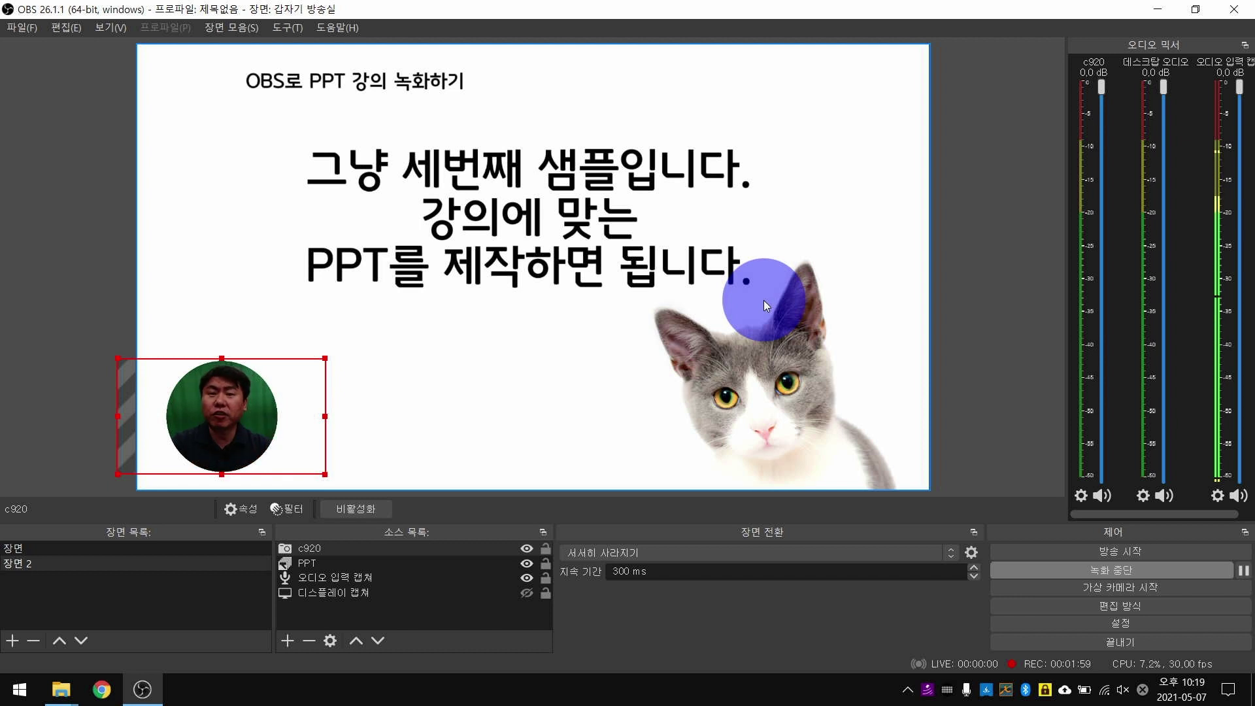
{"action": "key", "text": "F1"}
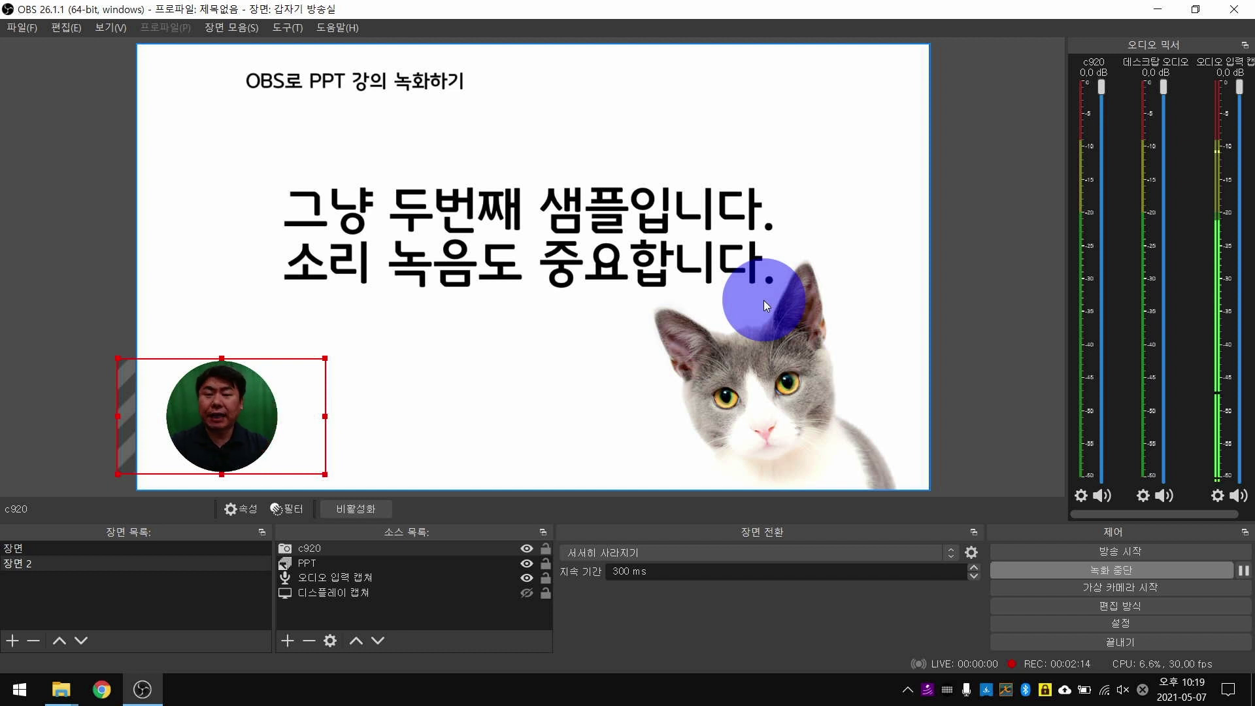
{"action": "key", "text": "F2"}
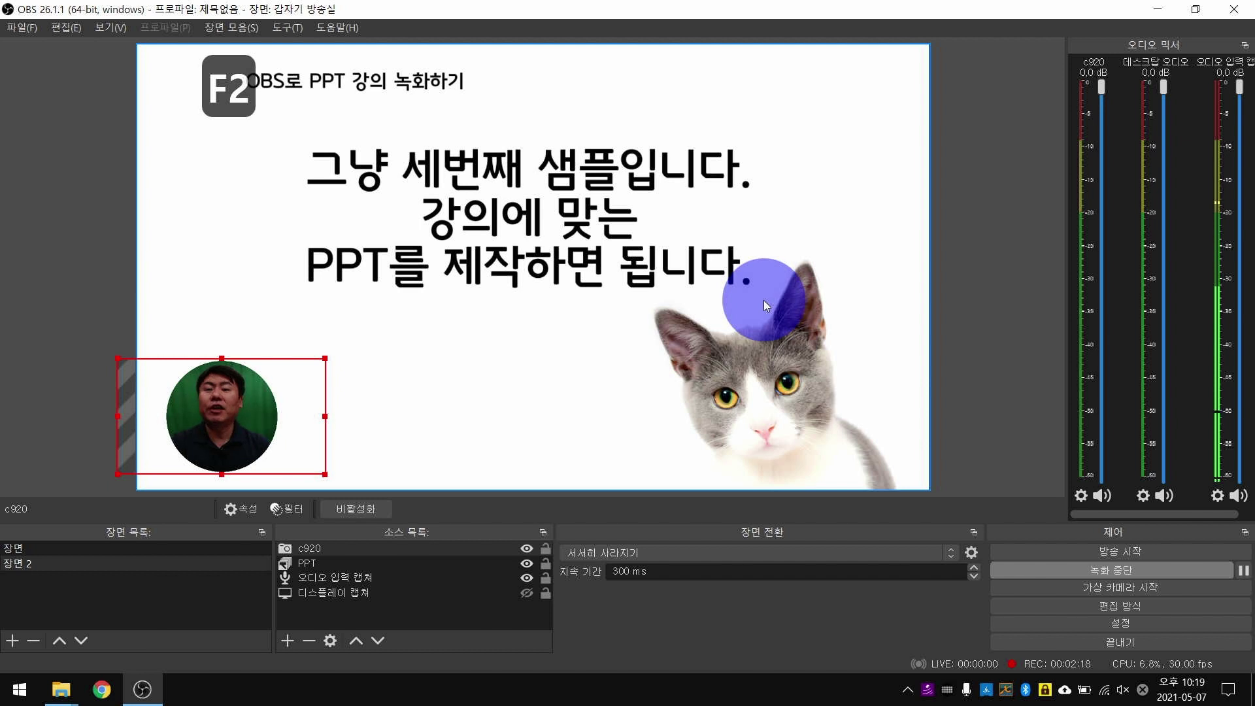
{"action": "key", "text": "F2"}
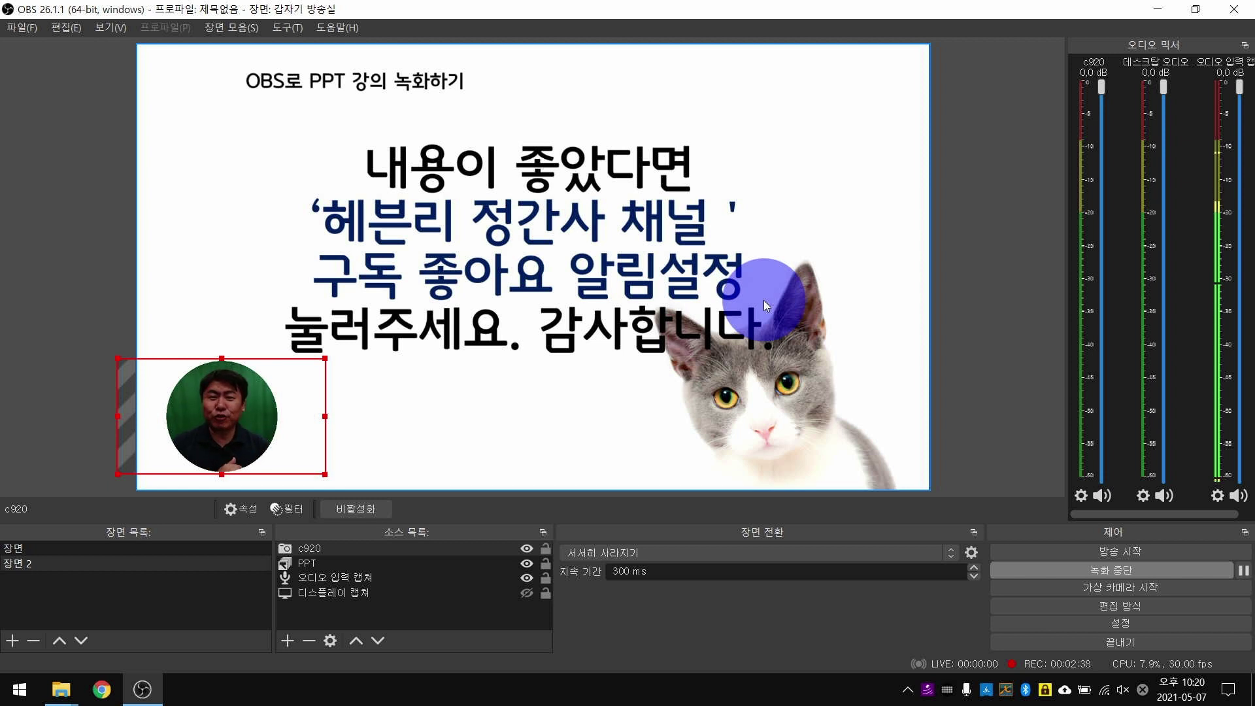
{"action": "left_click", "coordinate": [1113, 569]}
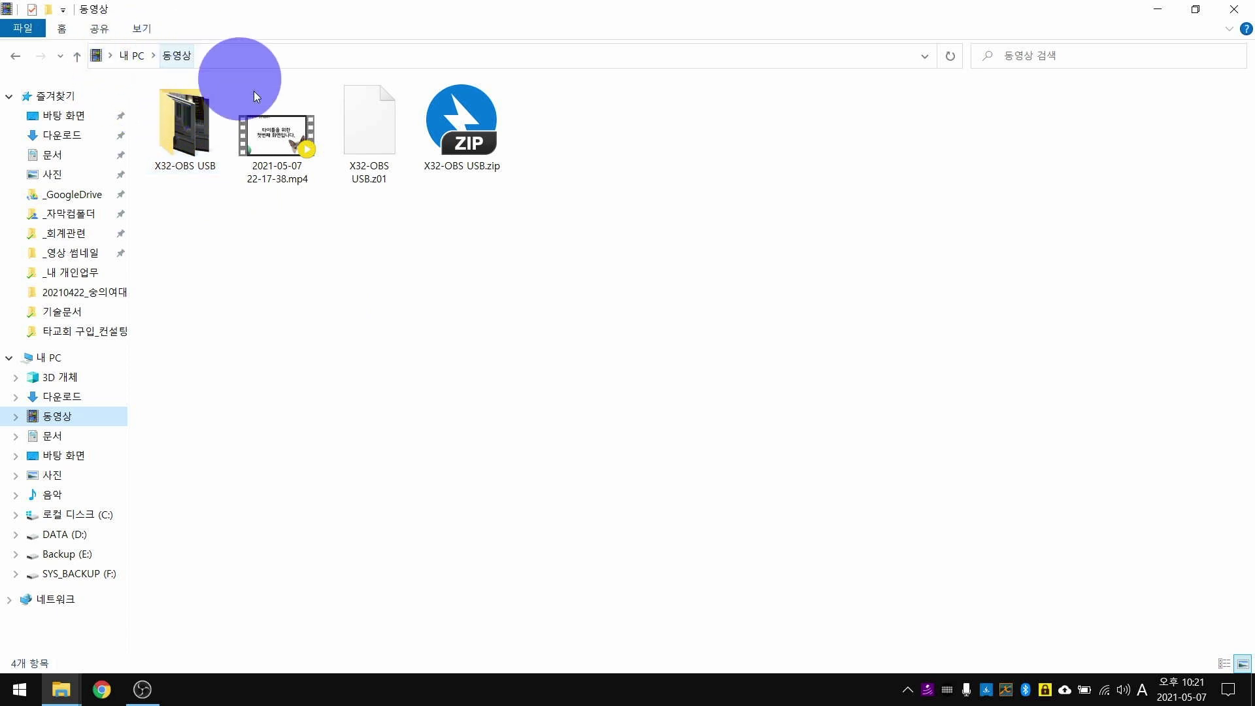
{"action": "left_click", "coordinate": [280, 139]}
{"action": "double_click", "coordinate": [281, 139]}
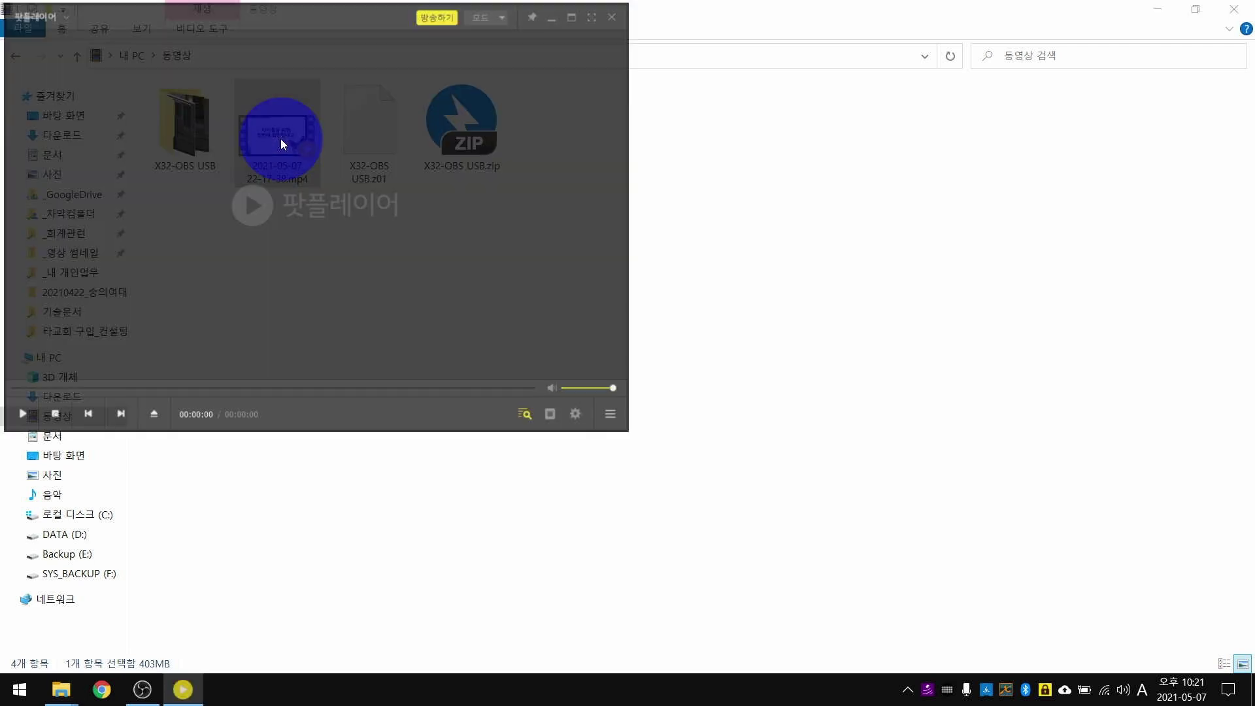
{"action": "double_click", "coordinate": [390, 181]}
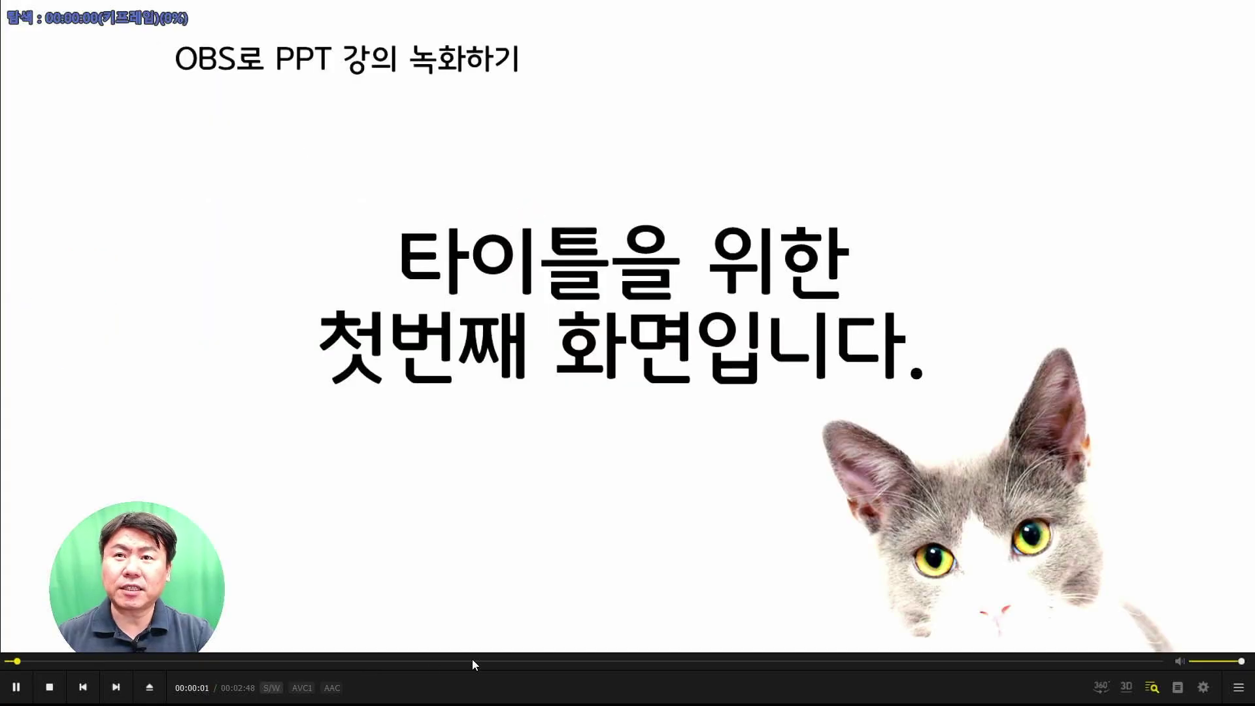
{"action": "left_click", "coordinate": [555, 662]}
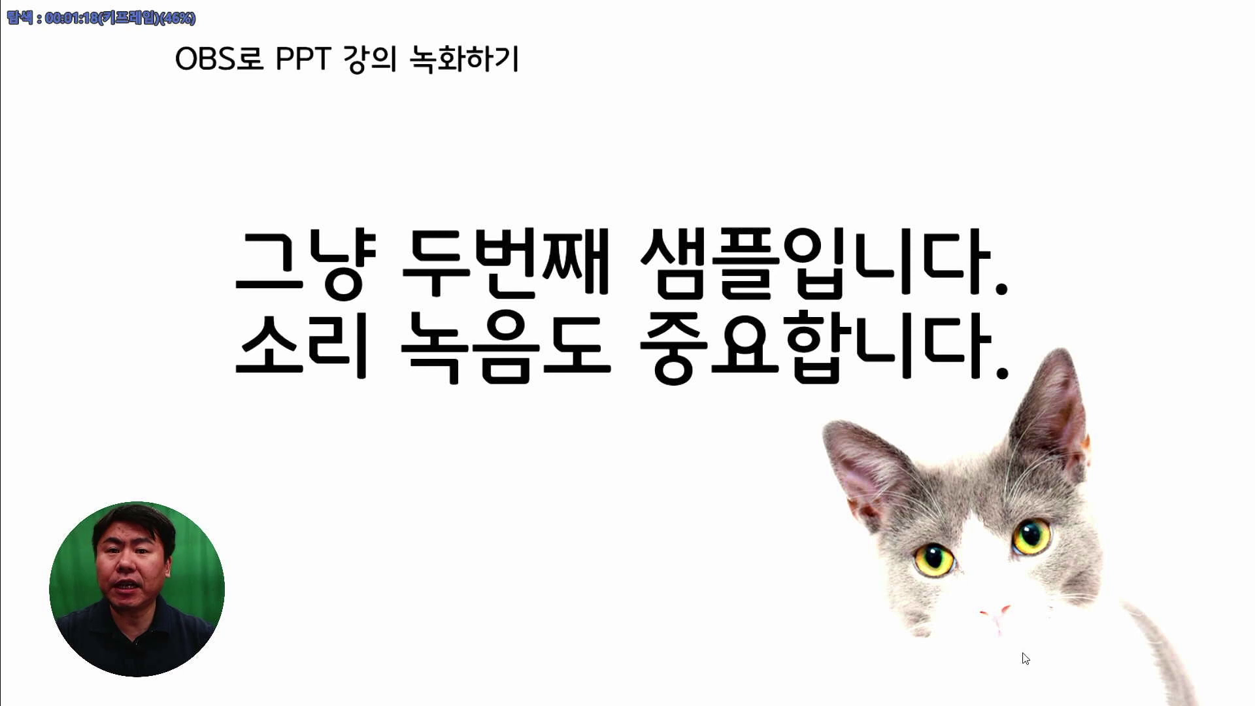
{"action": "left_click", "coordinate": [1009, 661]}
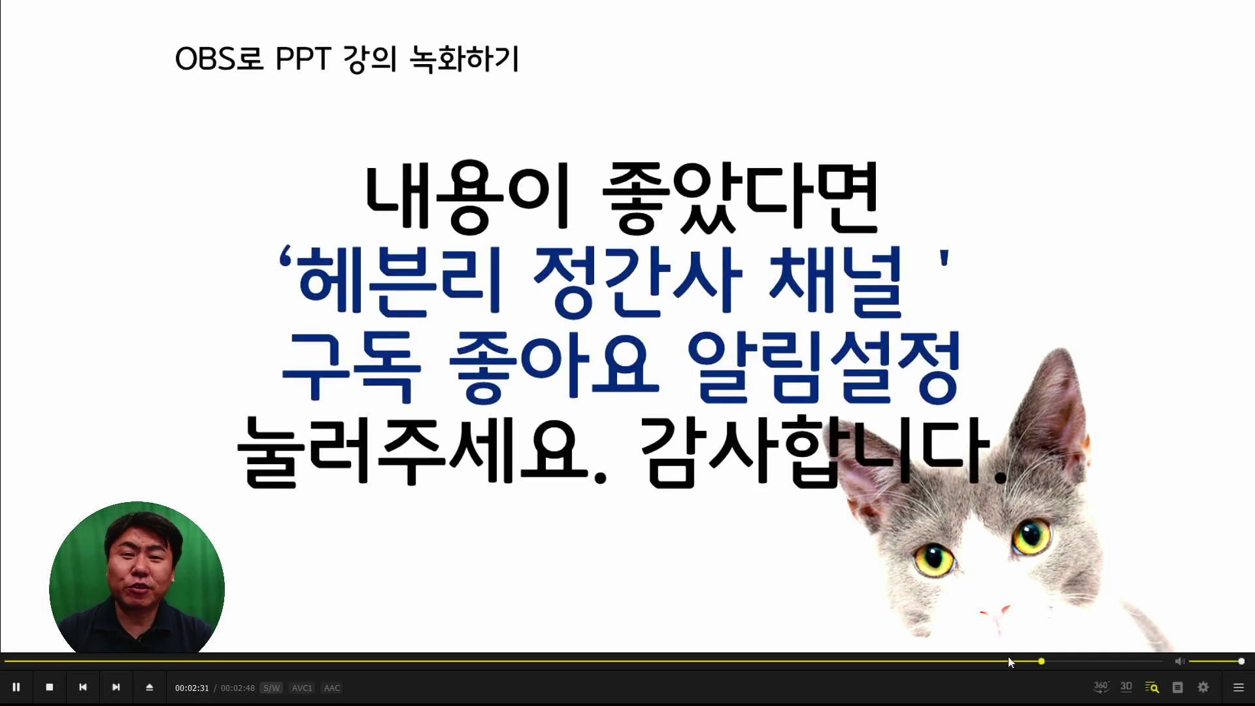
- Check the recorded video's playback information for codec, resolution, frame rate and bit rate, and close it
{"action": "key", "text": "ctrl+F1"}
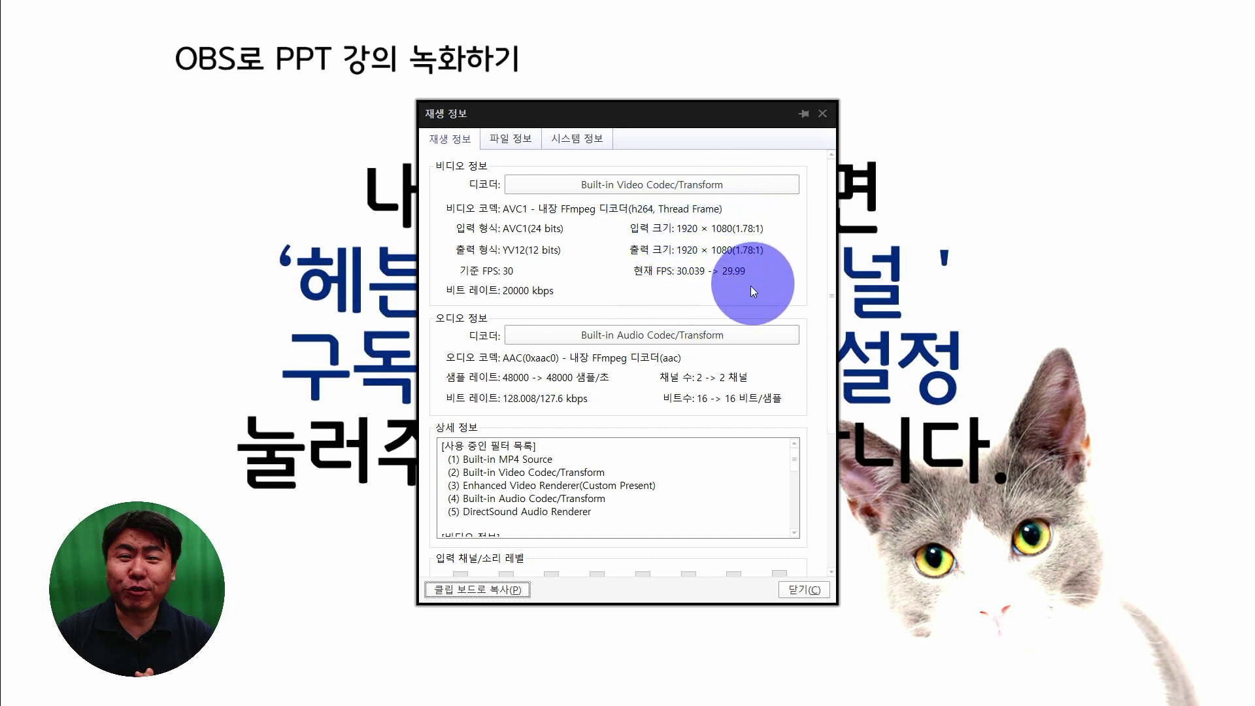
{"action": "left_click", "coordinate": [822, 113]}
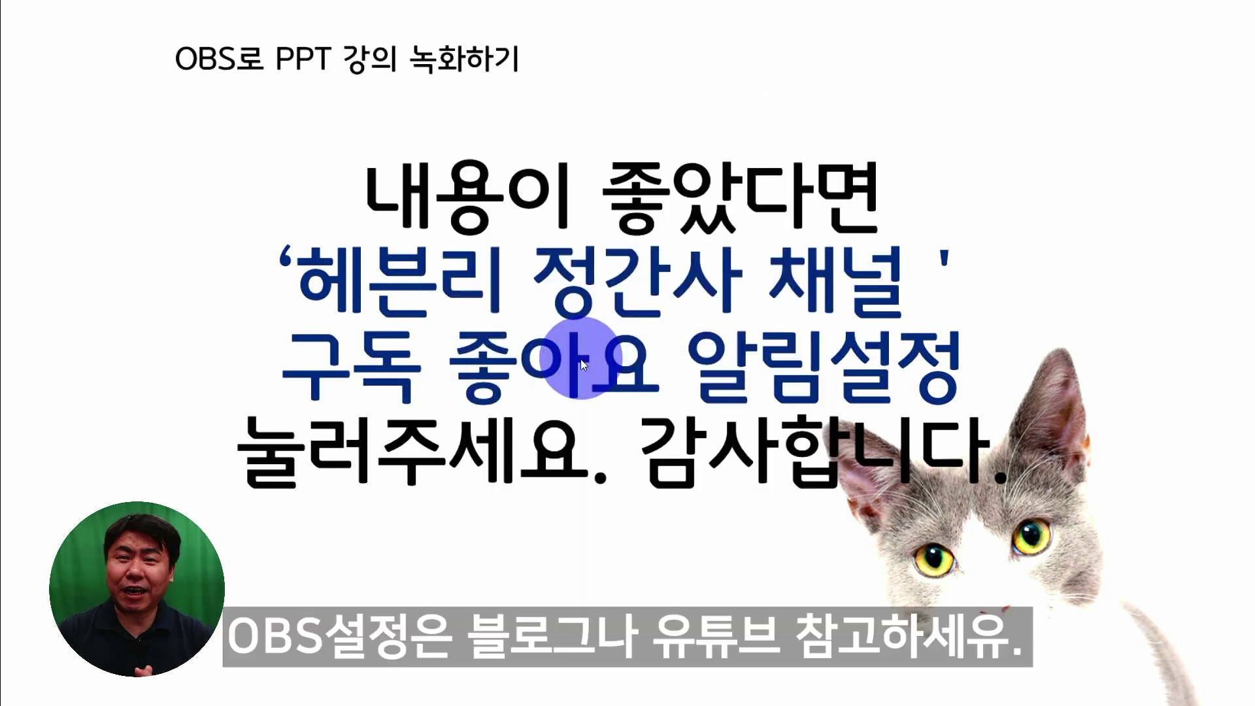